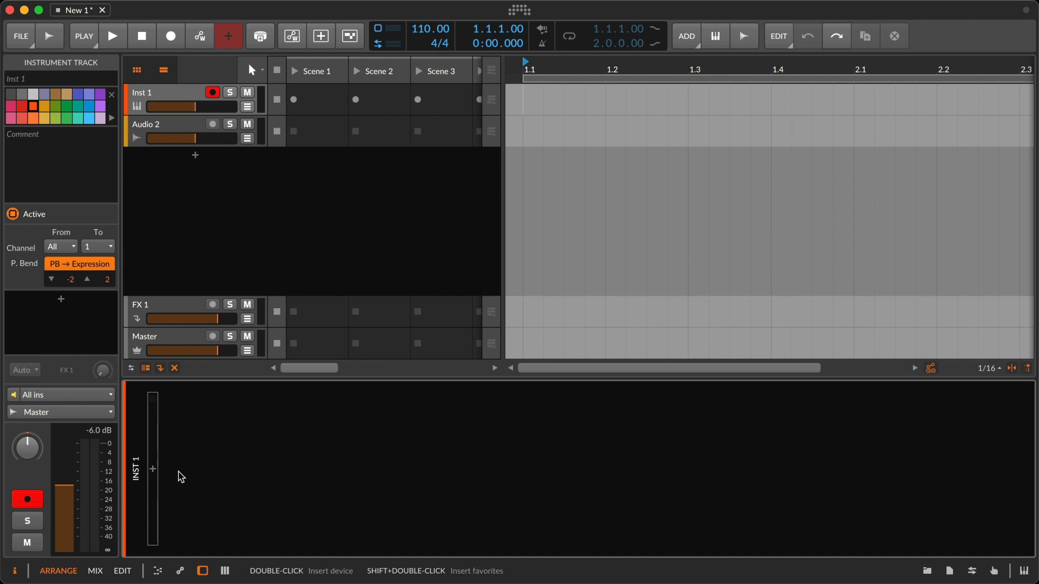
Step: Browse presets for the Inst 1 device chain, filtered to the Perfect Drift package, any device type and a single creator
click(153, 470)
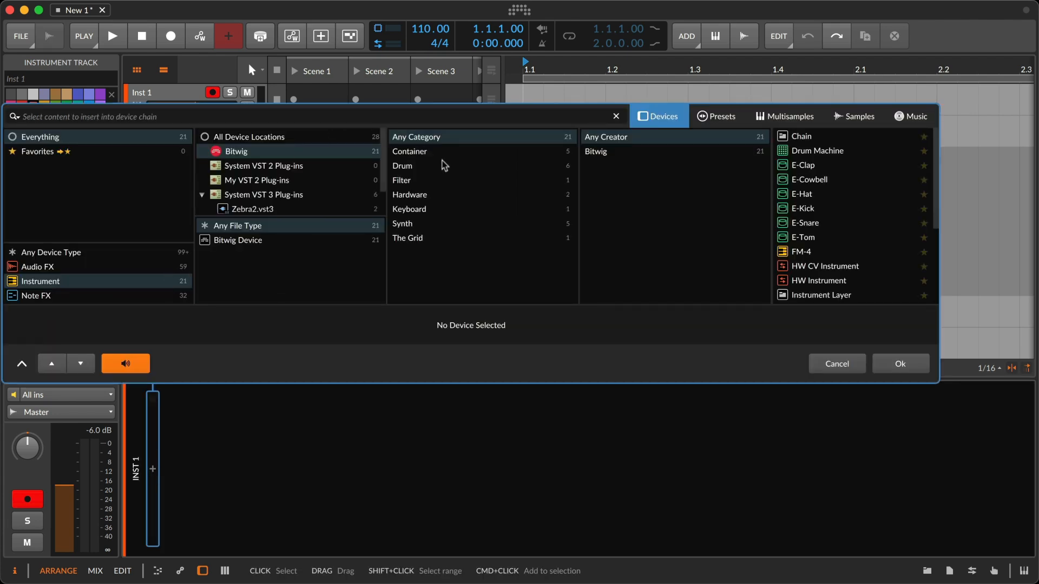
click(714, 116)
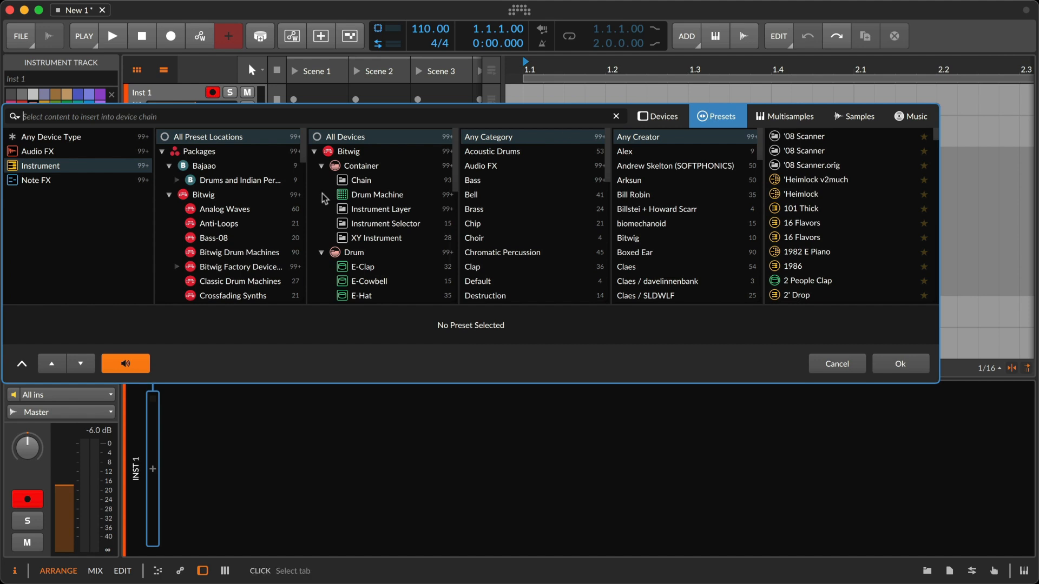
scroll(230, 216, down, 5)
scroll(221, 235, down, 5)
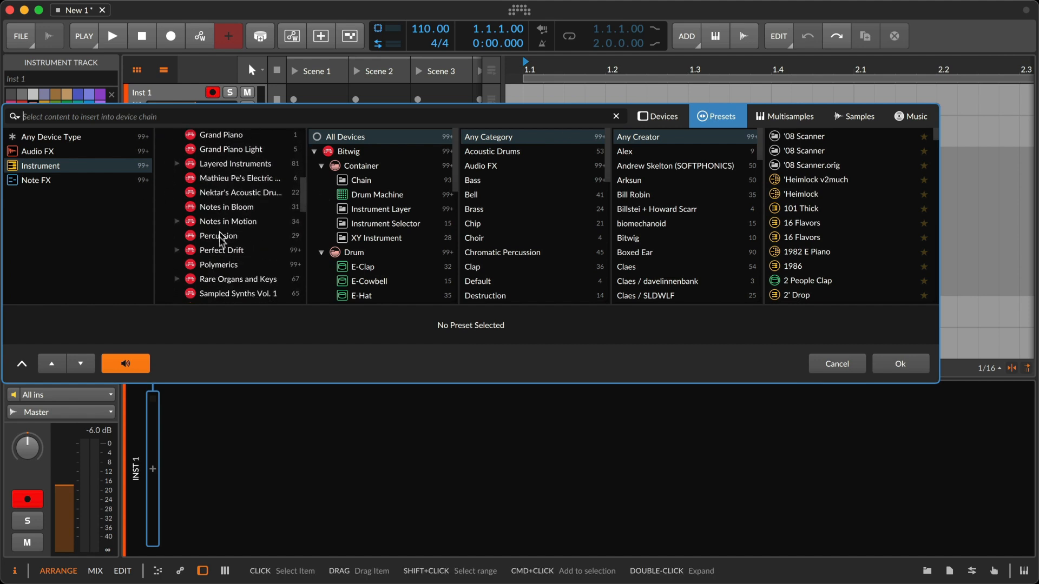
click(222, 252)
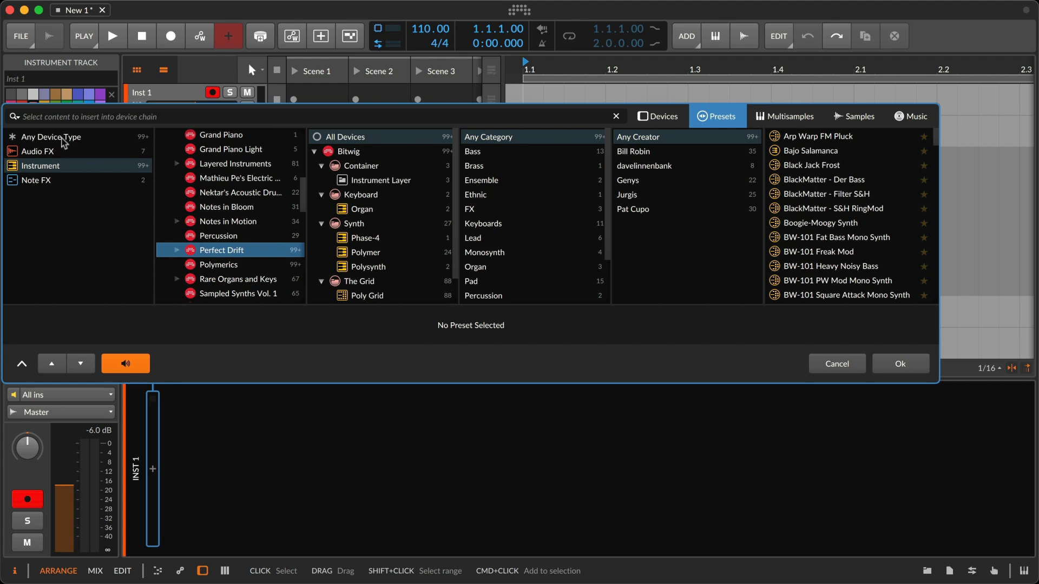
click(64, 140)
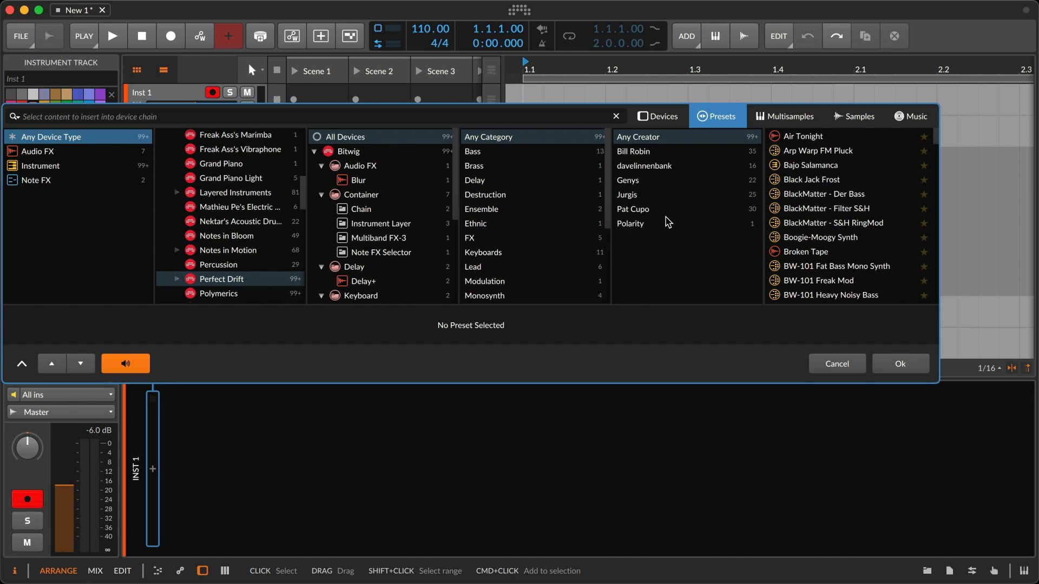
click(647, 169)
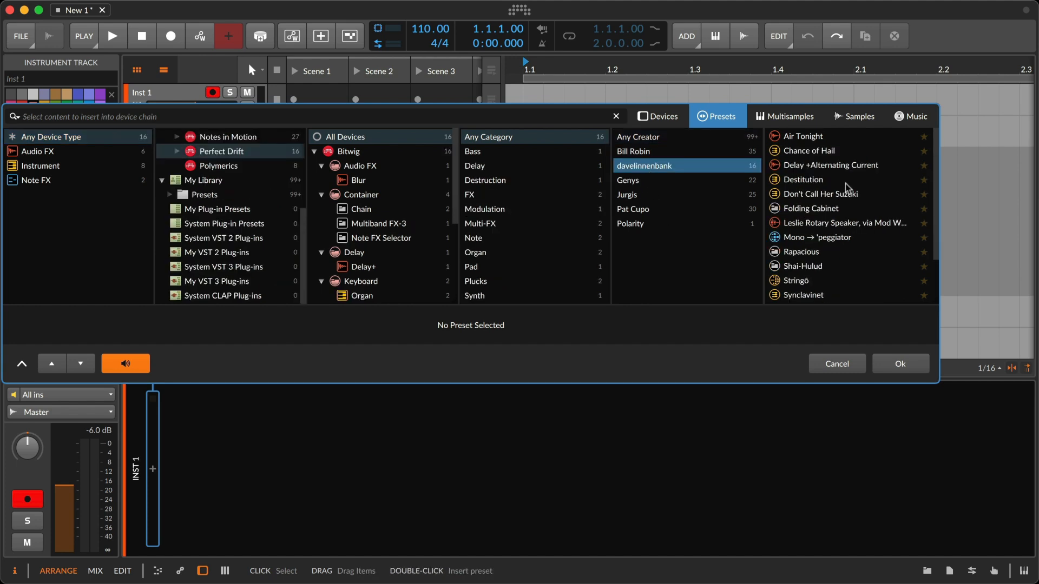
Step: Preview the Destitution preset and turn up its Autopilot control
click(846, 183)
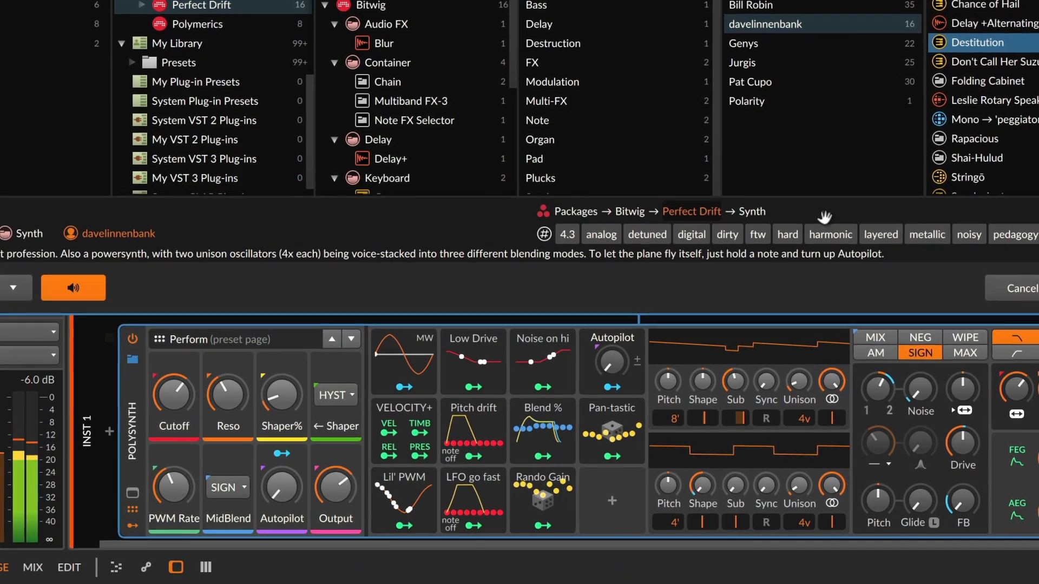
drag(278, 500, 279, 411)
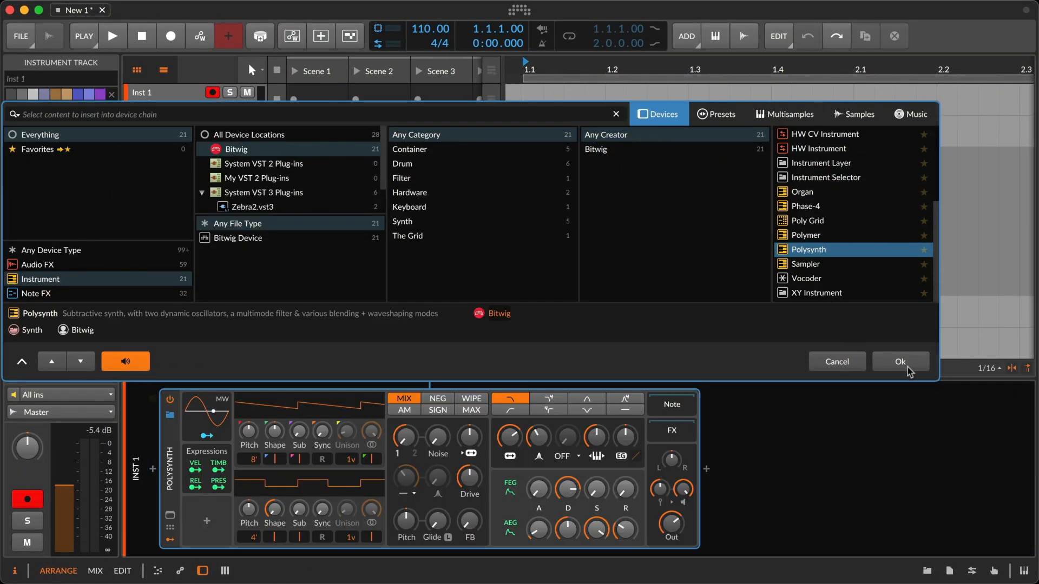
Step: Insert the Bitwig Polysynth device on the instrument track and show its expanded device view
click(908, 367)
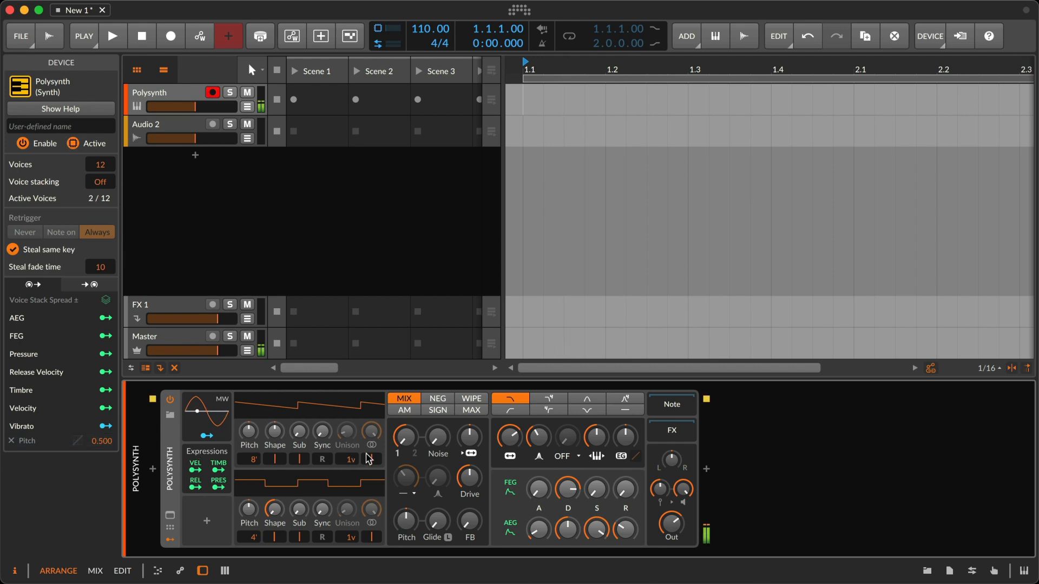
click(171, 515)
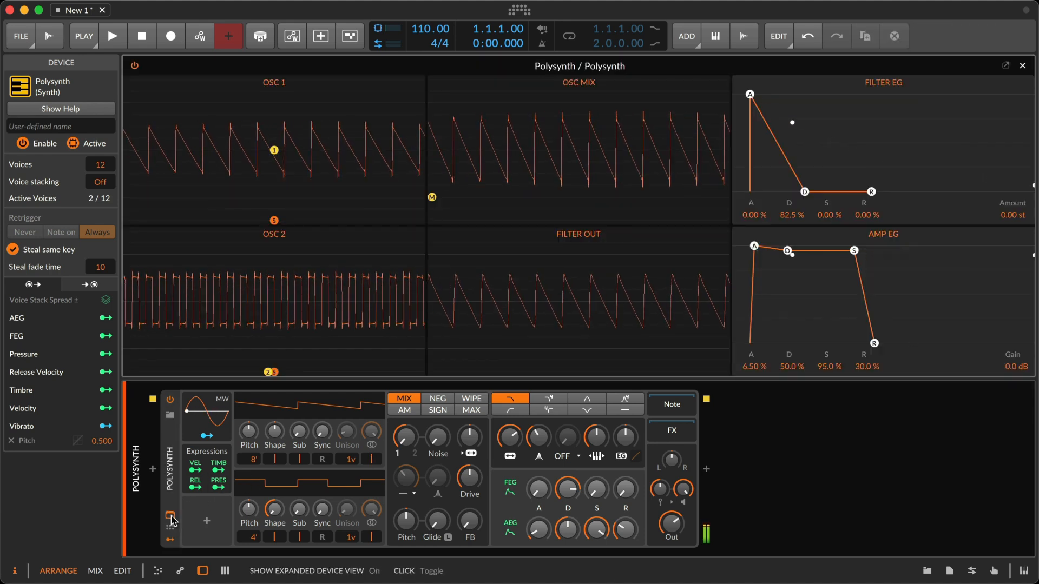
Step: Set the oscillator mix to 47% and raise oscillator 1's sub level and sub pulse width
mouse_move(406, 437)
mouse_down()
mouse_move(406, 454)
mouse_move(406, 430)
mouse_move(406, 443)
mouse_up()
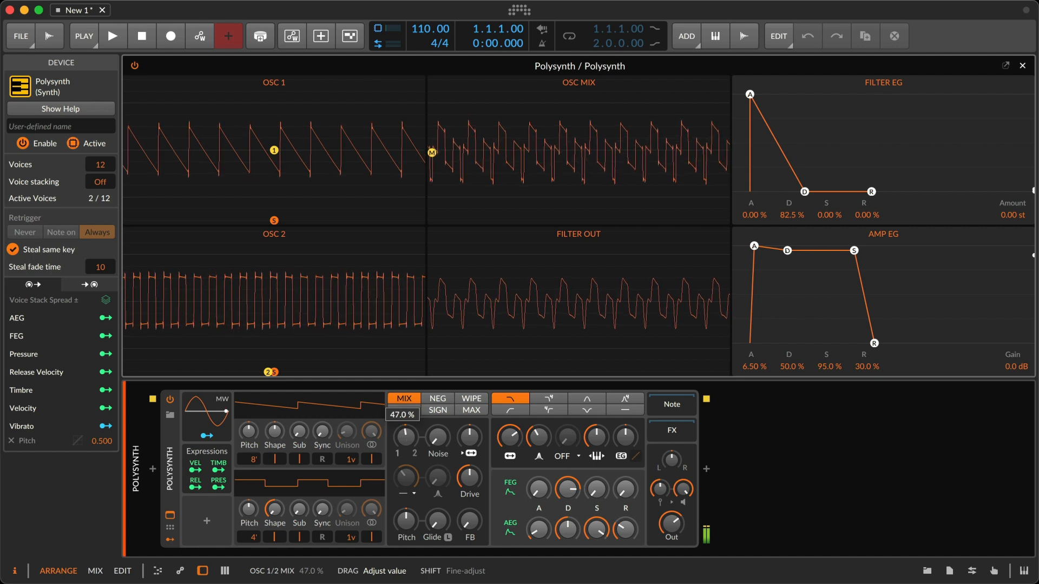
mouse_move(300, 458)
mouse_down()
mouse_move(299, 438)
mouse_move(300, 454)
mouse_up()
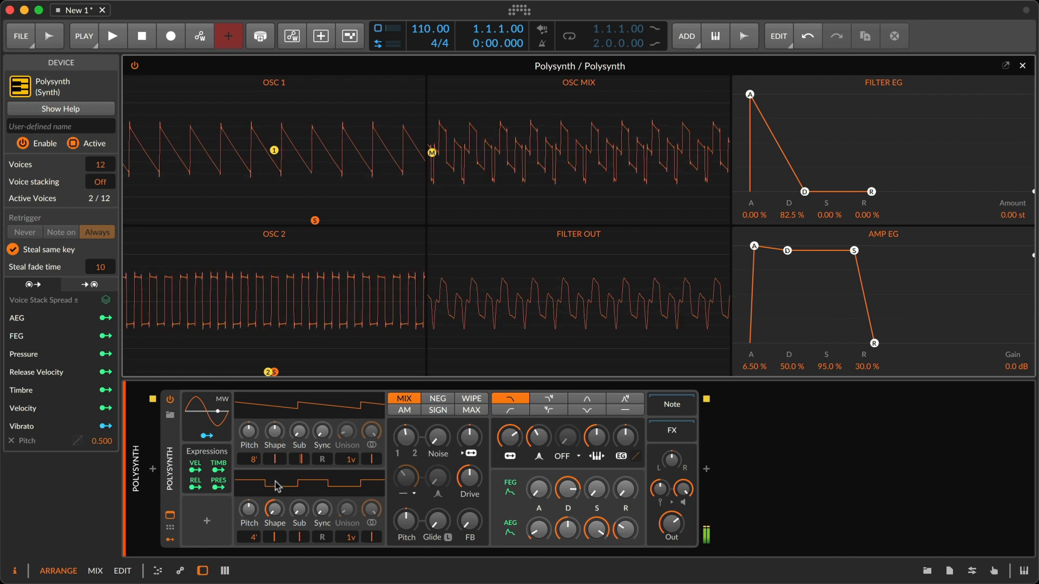
drag(304, 436, 304, 413)
drag(302, 458, 302, 445)
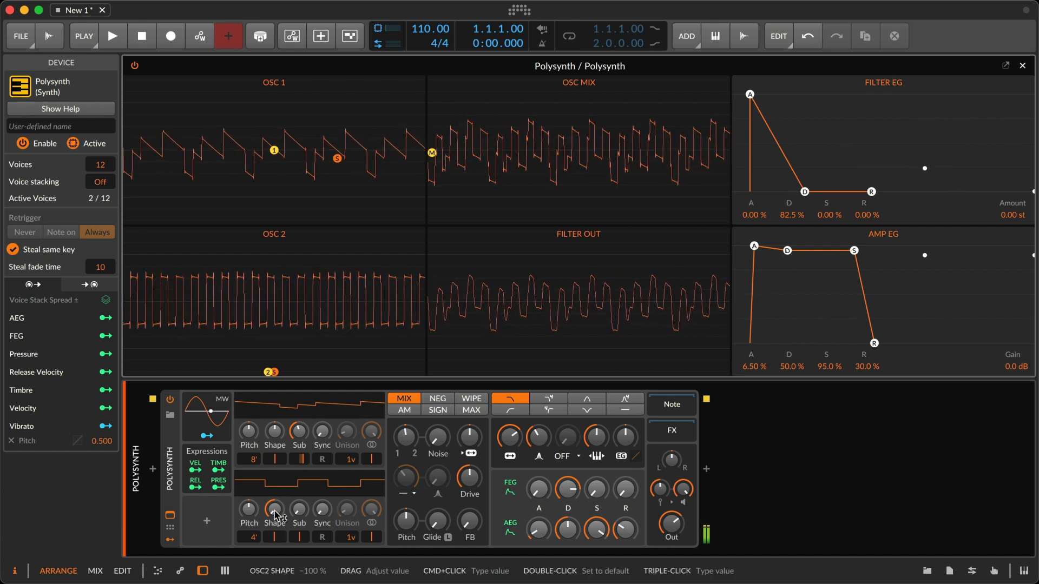
Step: Set oscillator 2's shape to 54% and move the oscillator mix slightly toward oscillator 2
drag(275, 516, 275, 459)
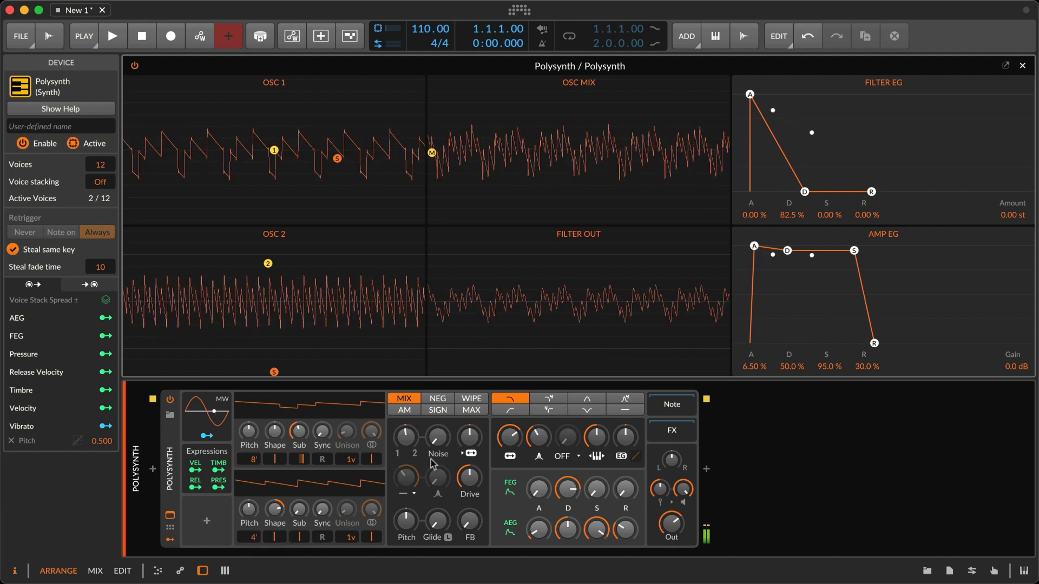
drag(406, 437, 403, 438)
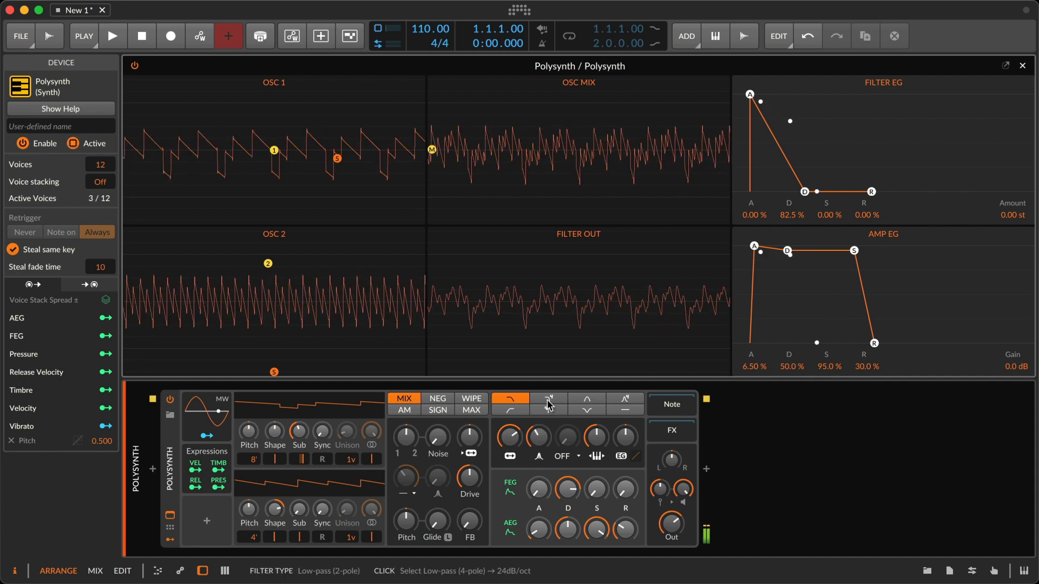
Step: Set the filter envelope depth to +38.40 st and bend the envelope's modulation curve
drag(625, 436, 625, 407)
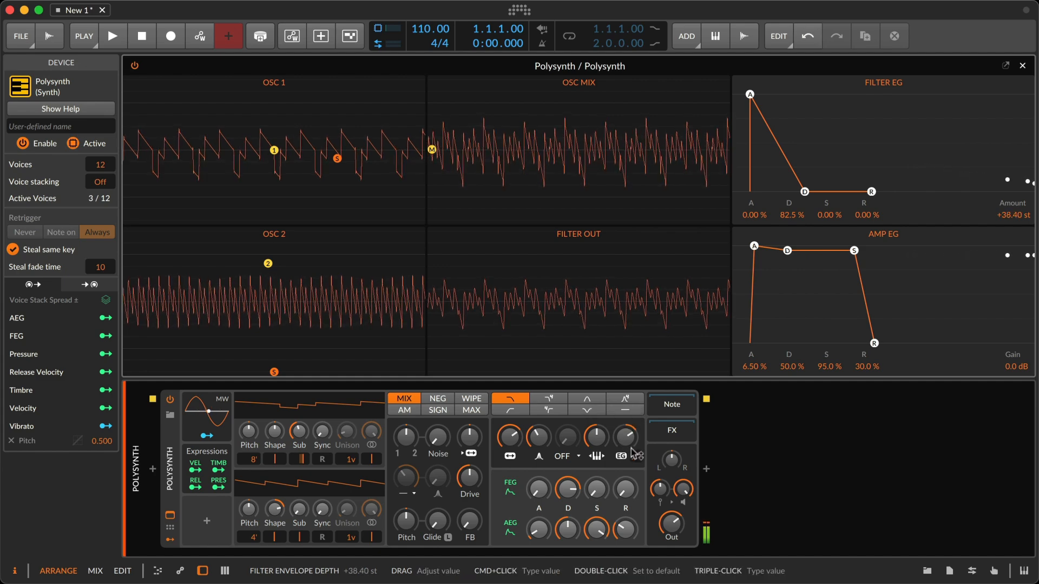
click(636, 457)
drag(636, 457, 635, 472)
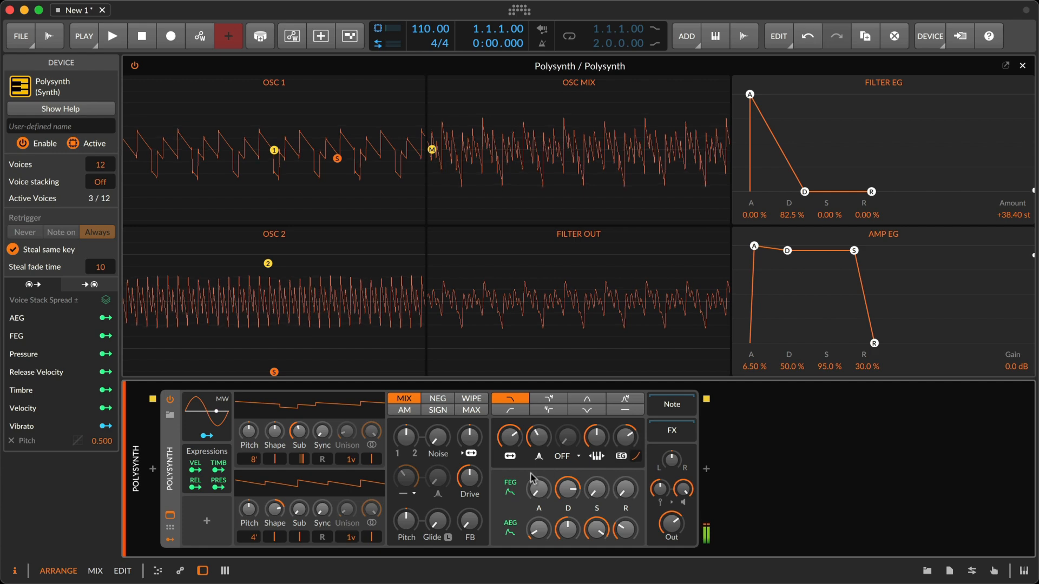
Step: Set the filter envelope's attack to 59%, sustain to 61% and release to 9.50%, with a depth of +44.16 st
drag(537, 493, 537, 479)
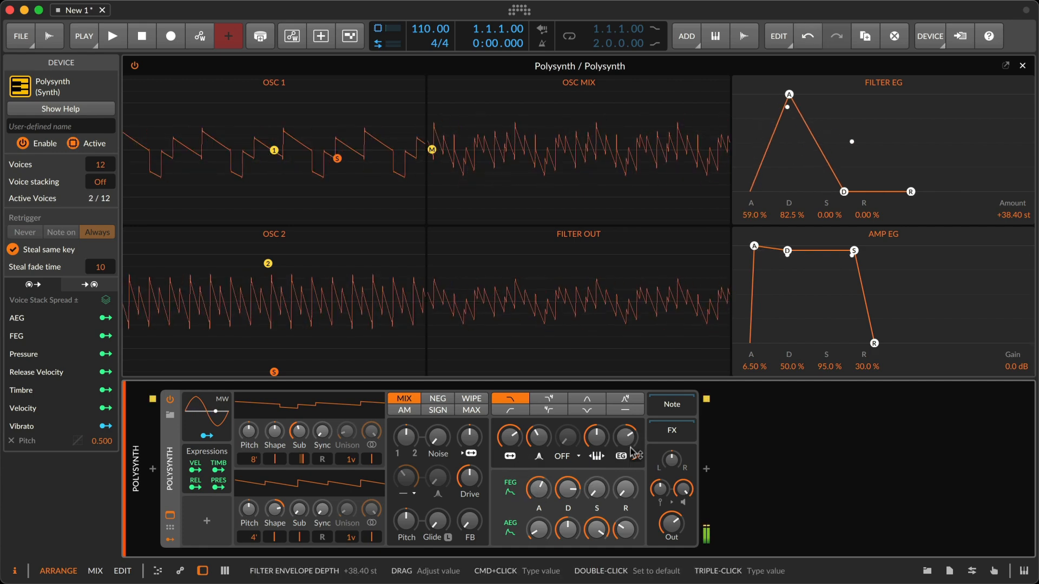
drag(626, 438, 627, 432)
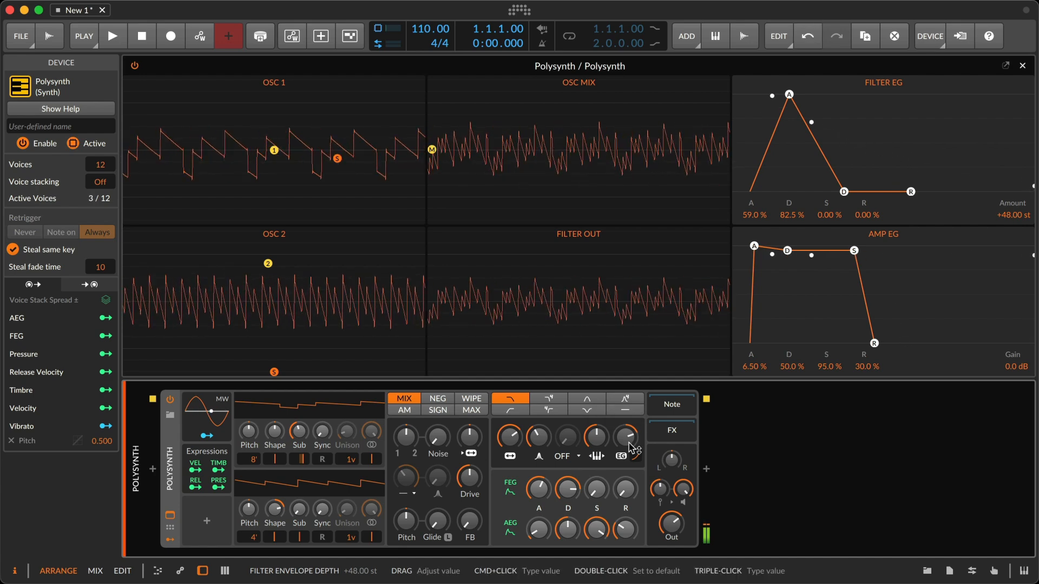
drag(606, 476, 606, 459)
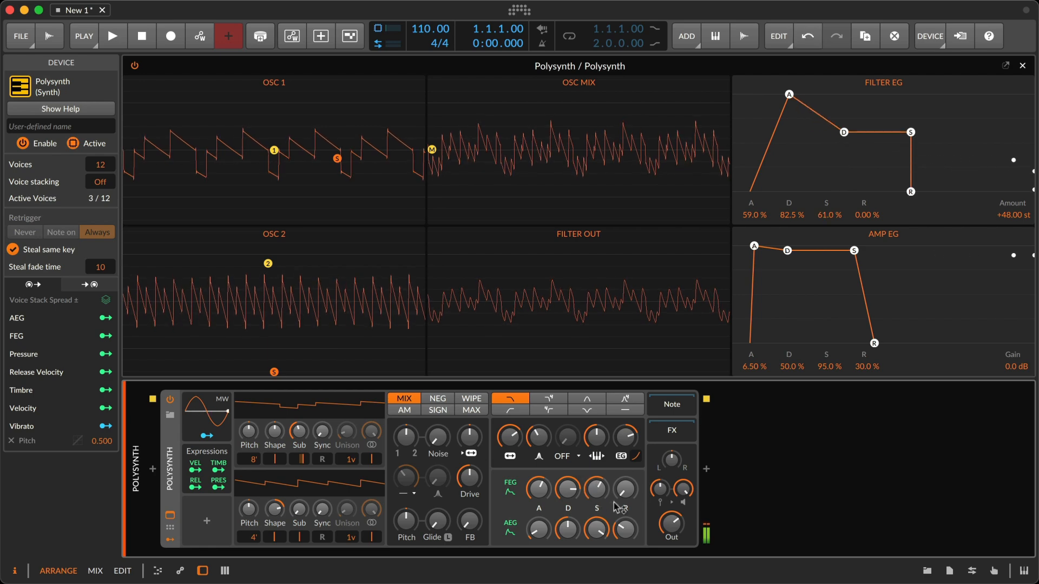
drag(624, 497, 623, 496)
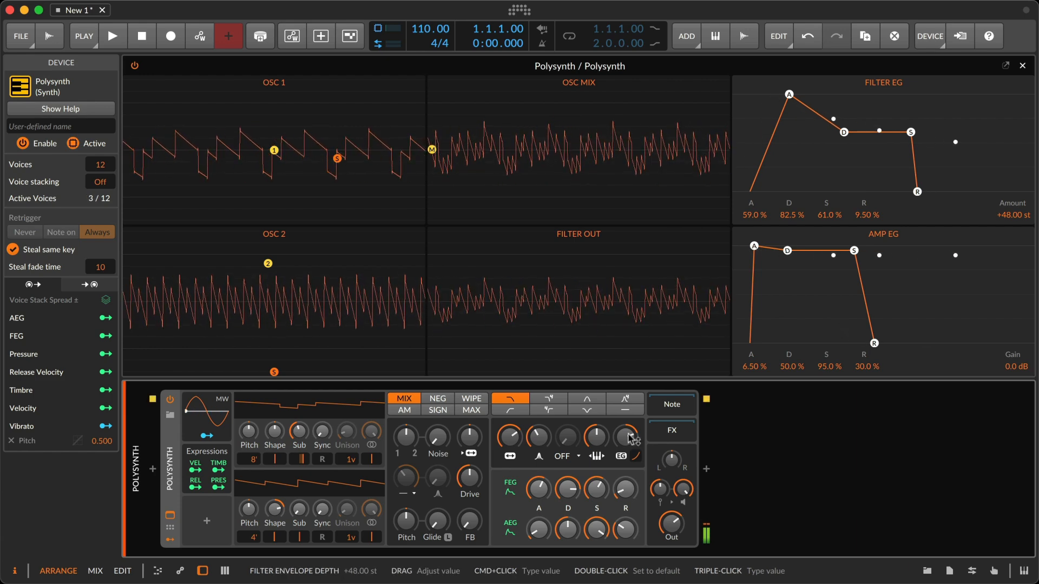
drag(632, 438, 631, 439)
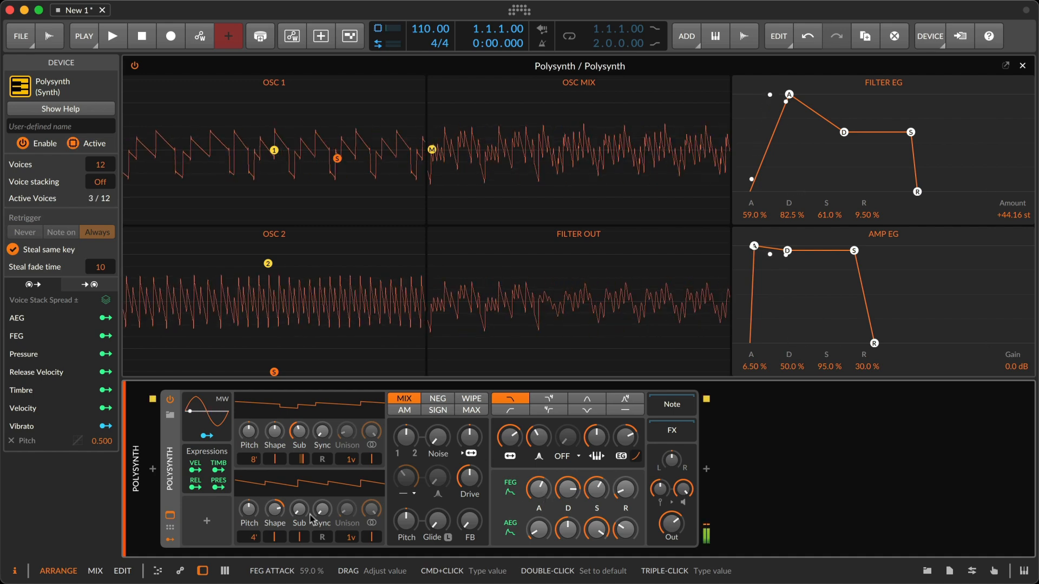
Step: Add an LFO modulator to the Polysynth's empty modulator slot
click(214, 522)
click(211, 525)
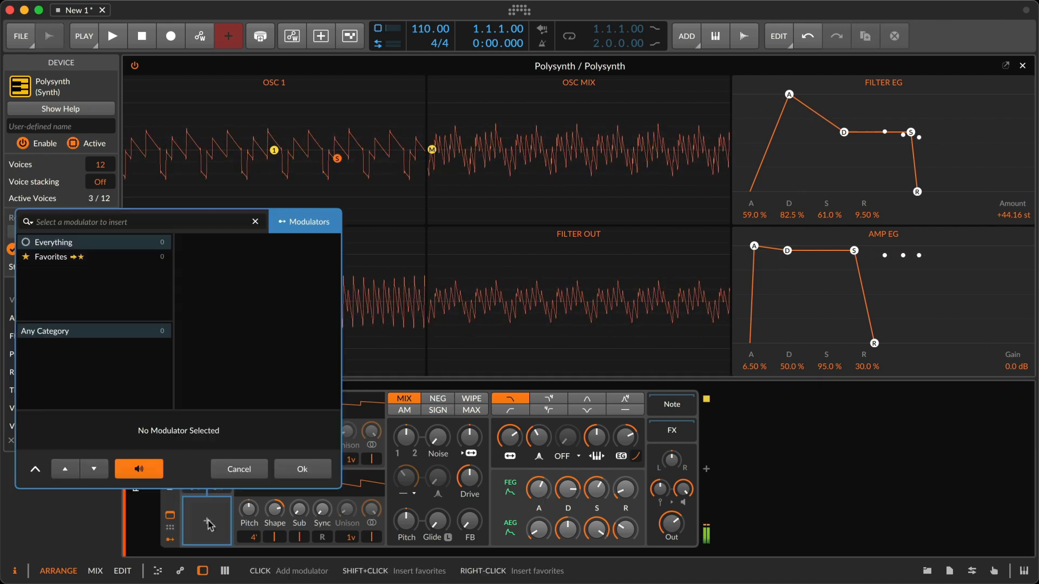
text(lfo)
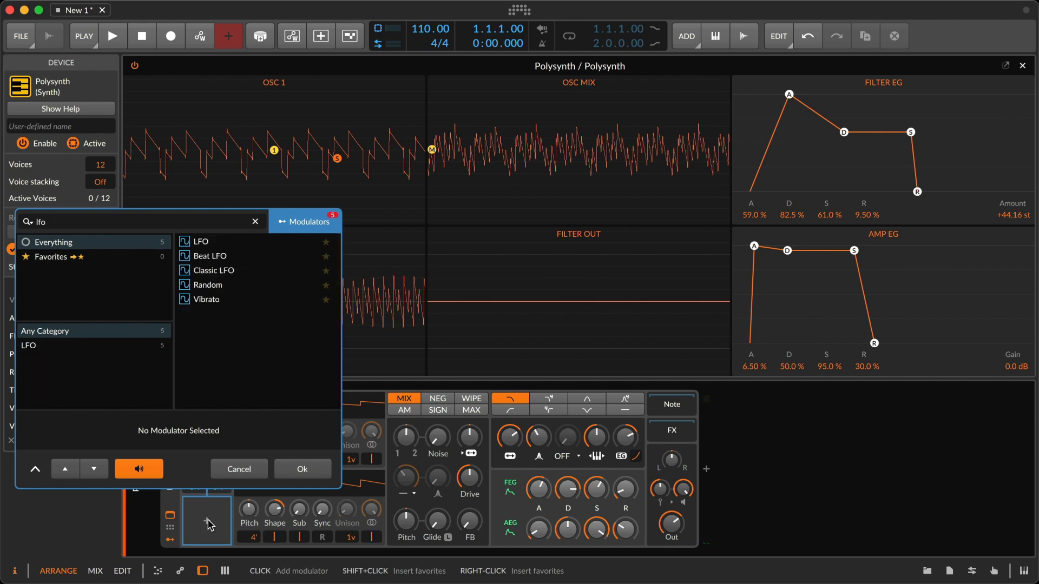
key(Return)
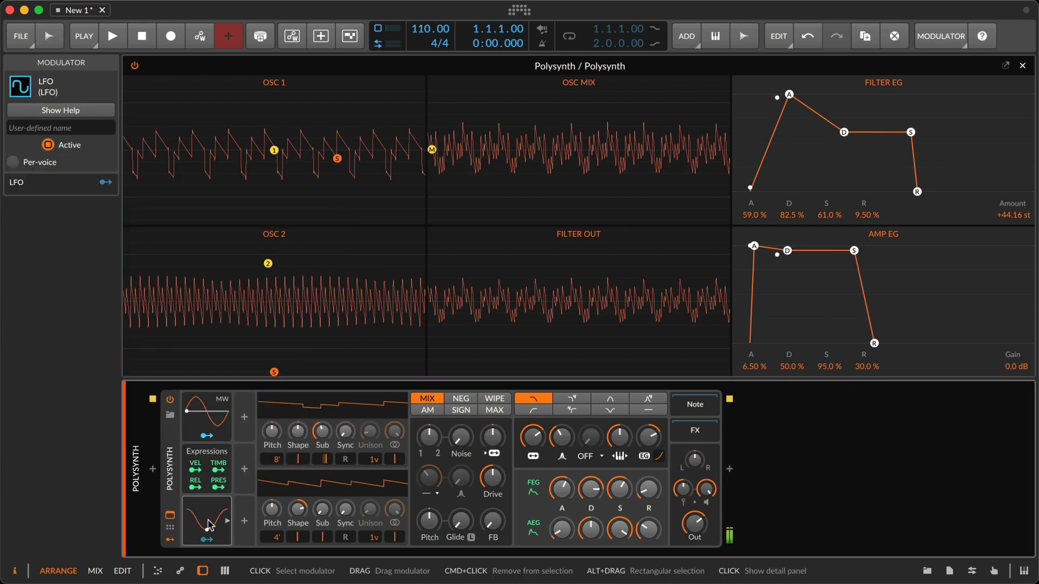
right_click(210, 525)
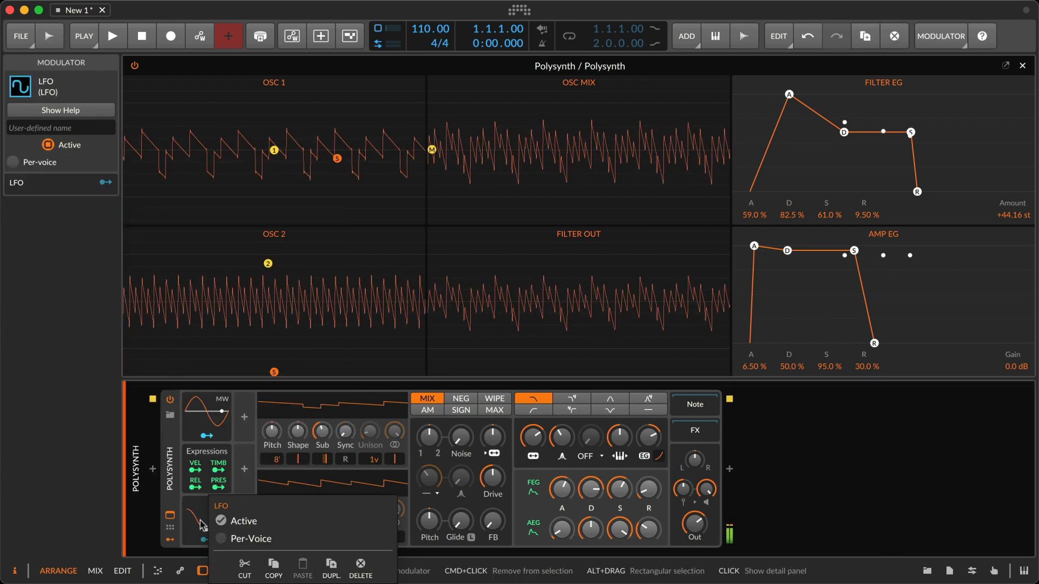
click(204, 522)
Step: Reset oscillator 2's shape to its default and modulate it with the LFO by 0.450
click(206, 539)
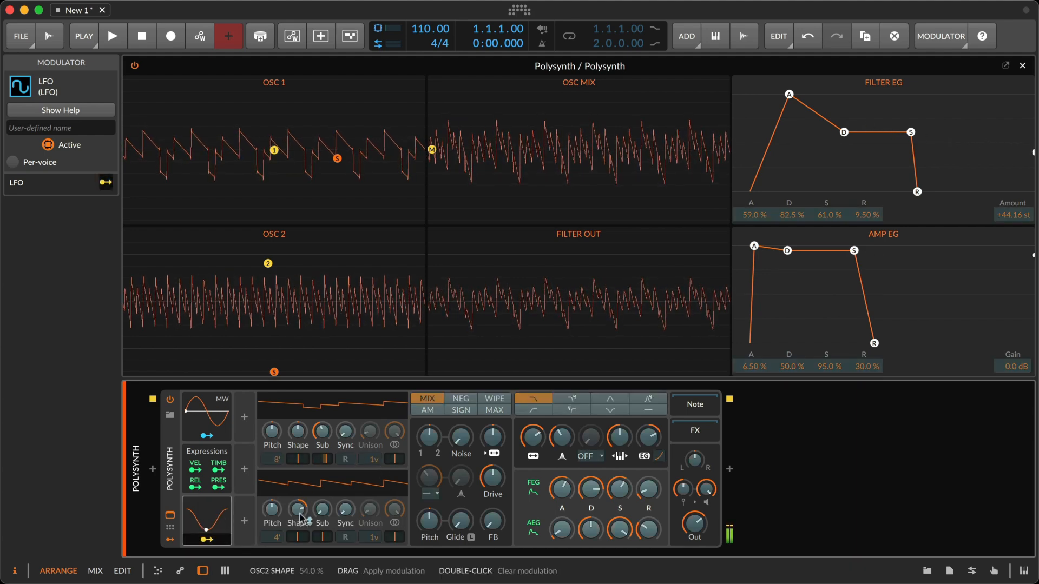
key(Escape)
double_click(300, 515)
click(207, 540)
drag(297, 511, 301, 460)
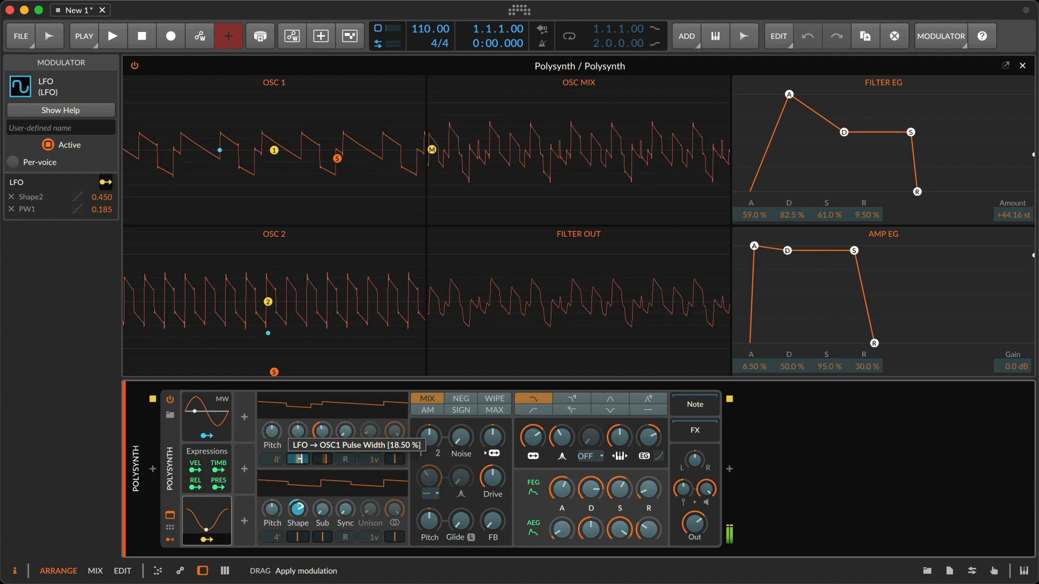
Step: Set the LFO modulation to 0.145 on oscillator 1's pulse width and 0.065 on oscillator 2's sub pulse width, lowering the latter's base value
drag(302, 464, 301, 464)
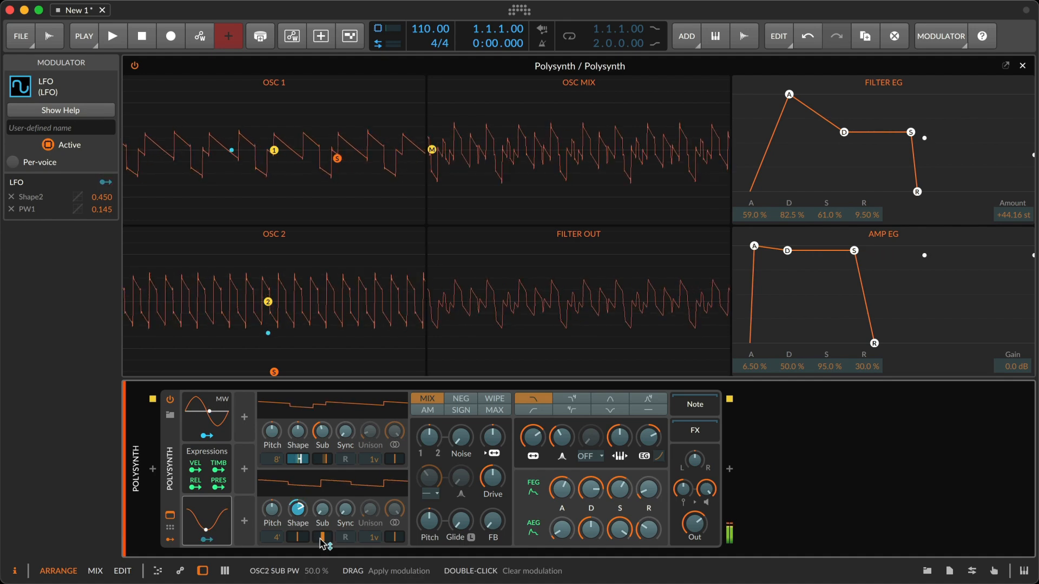
drag(323, 544, 323, 541)
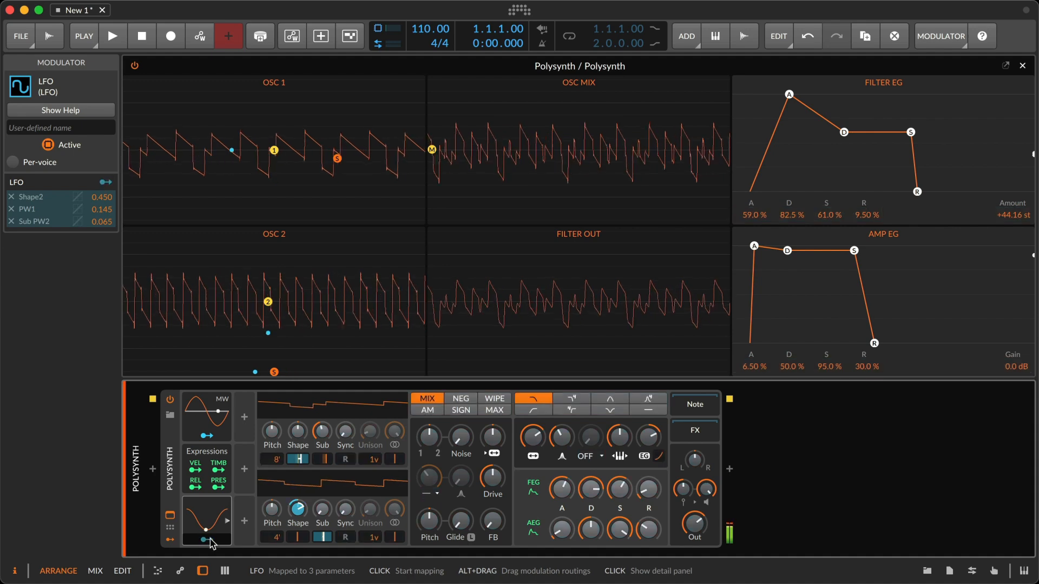
drag(324, 544, 319, 546)
Step: Set the LFO's rate to 0.56 Hz and make it run per voice
click(227, 412)
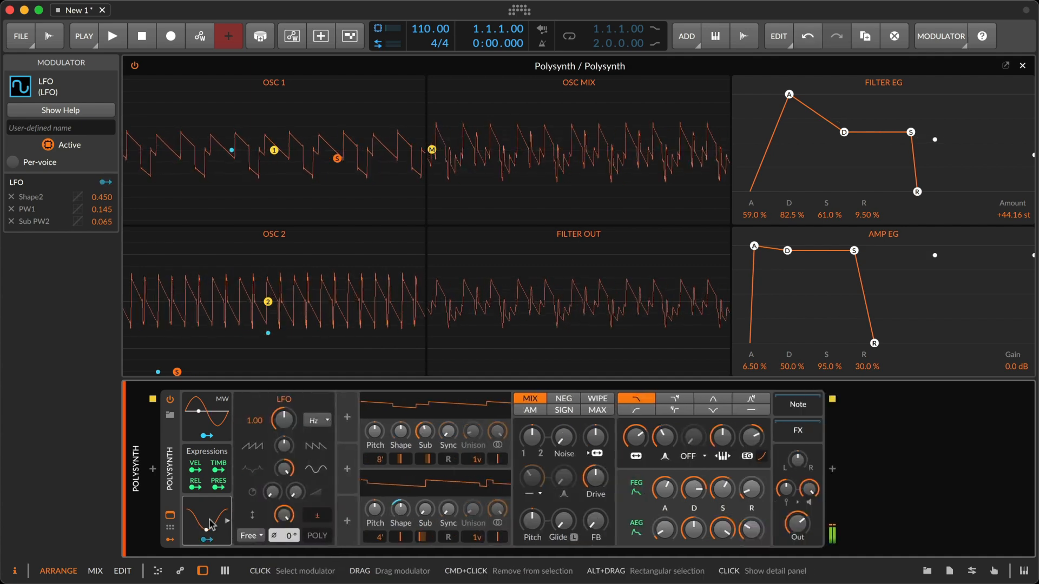
mouse_move(287, 421)
mouse_down()
mouse_move(287, 433)
mouse_move(289, 423)
mouse_up()
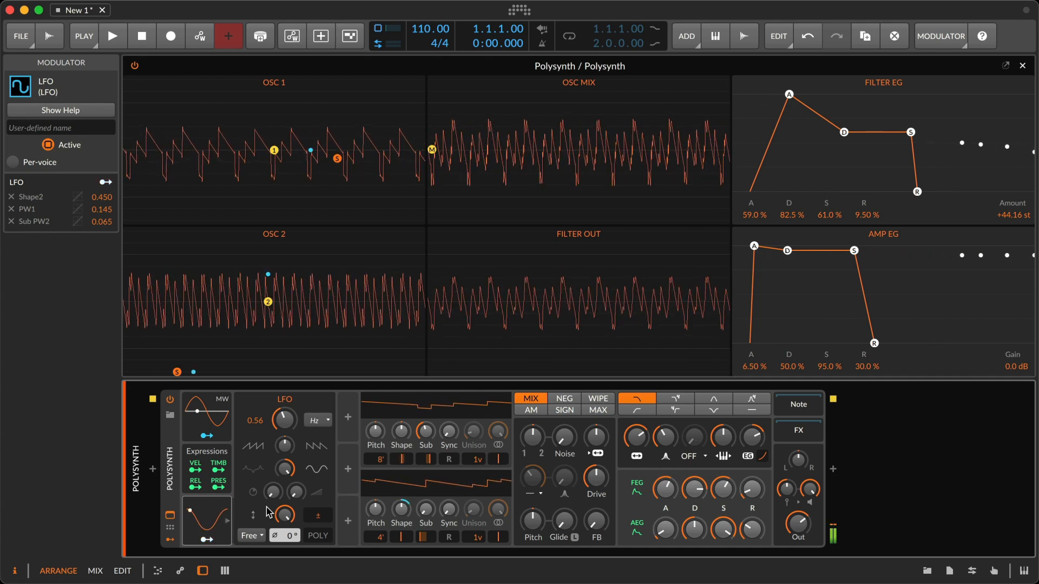
click(312, 538)
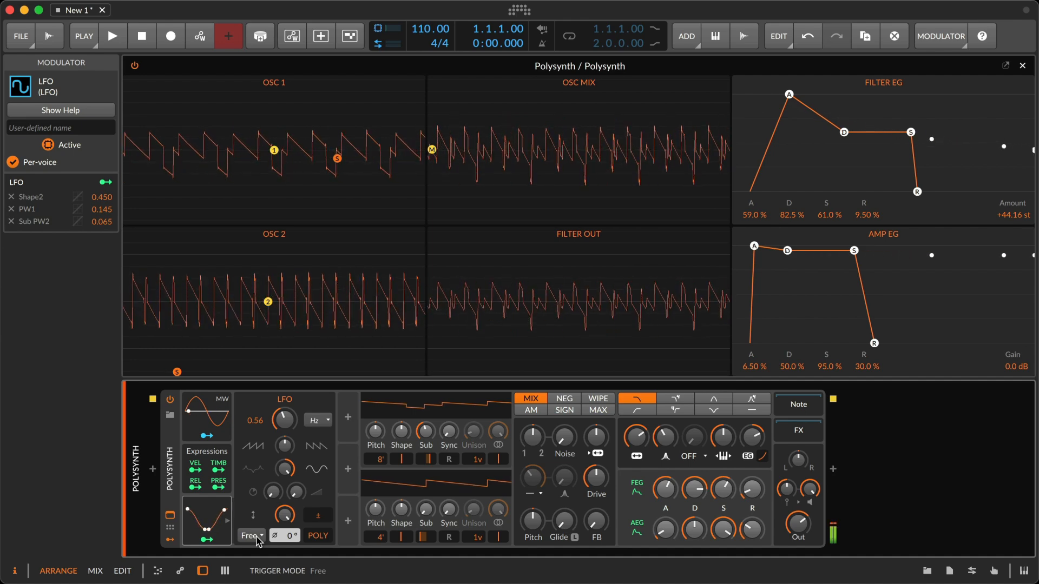
Step: Modulate the Filter Oscillator FM amount with the LFO by 14.40 st
click(207, 540)
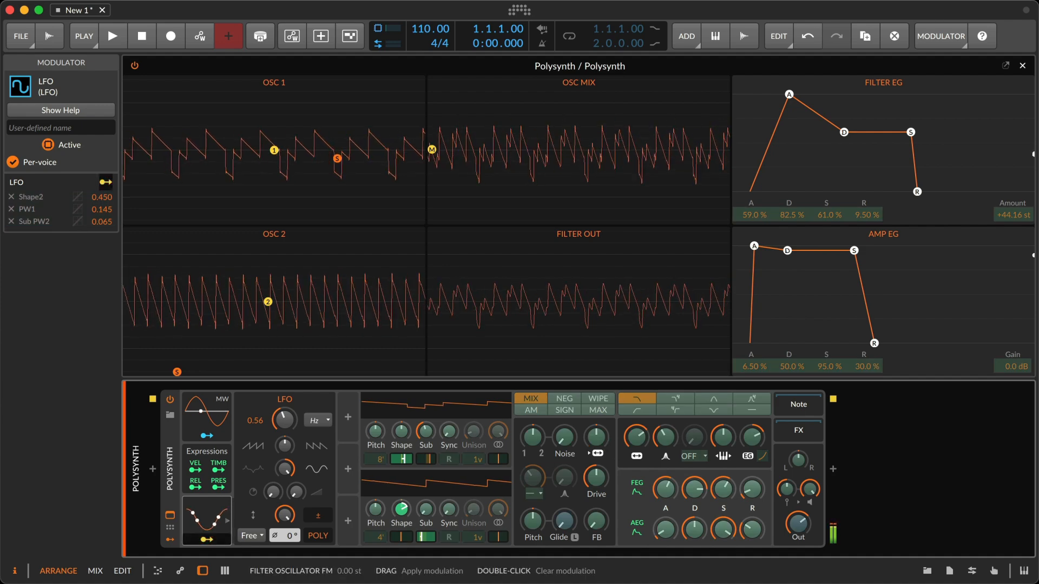
click(597, 439)
drag(597, 438, 597, 428)
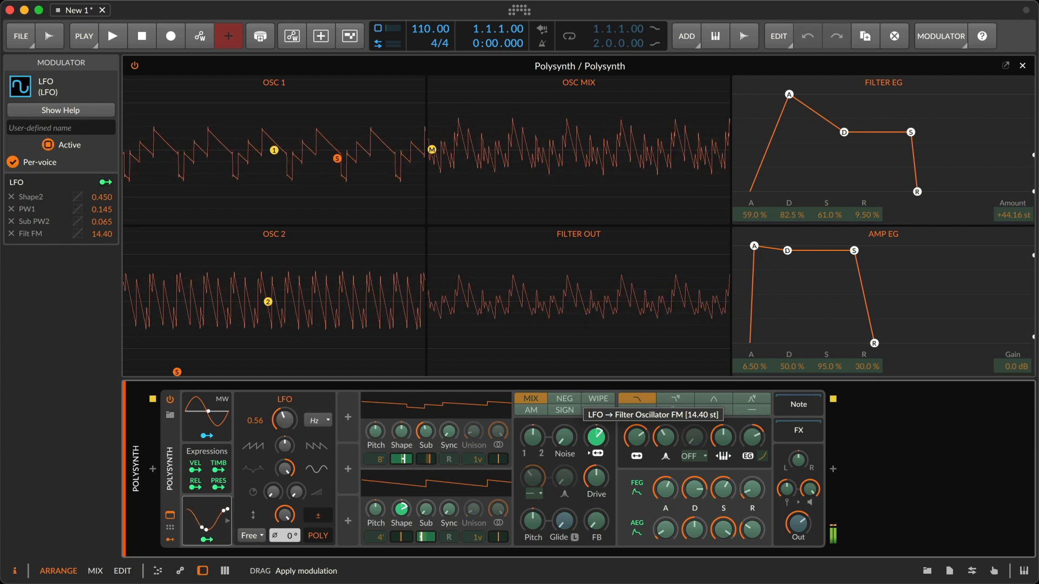
Step: Raise the LFO's Filter Oscillator FM modulation to 16.32 st and deactivate that modulation routing
drag(597, 428, 597, 424)
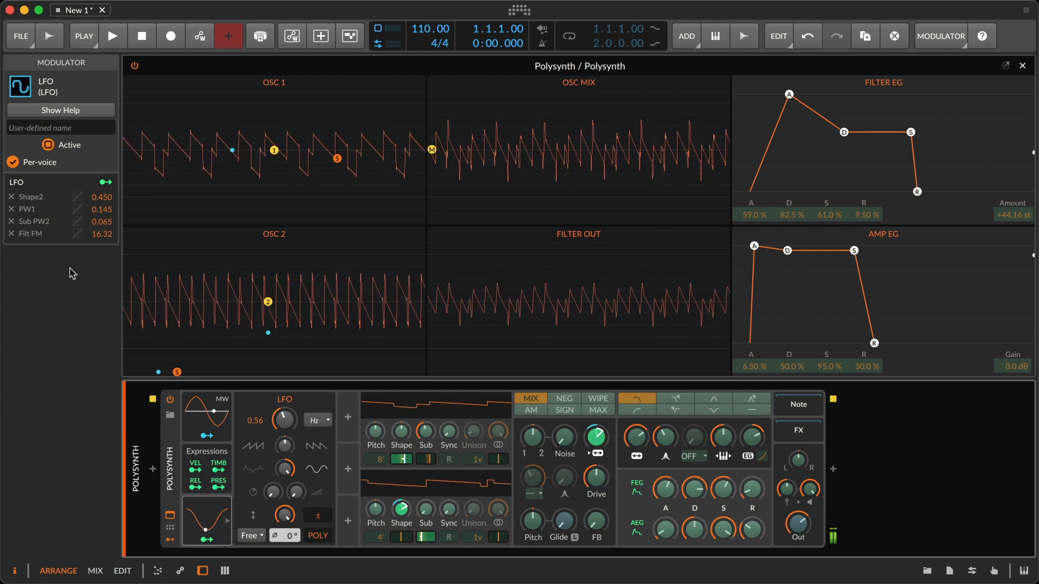
shift+click(31, 236)
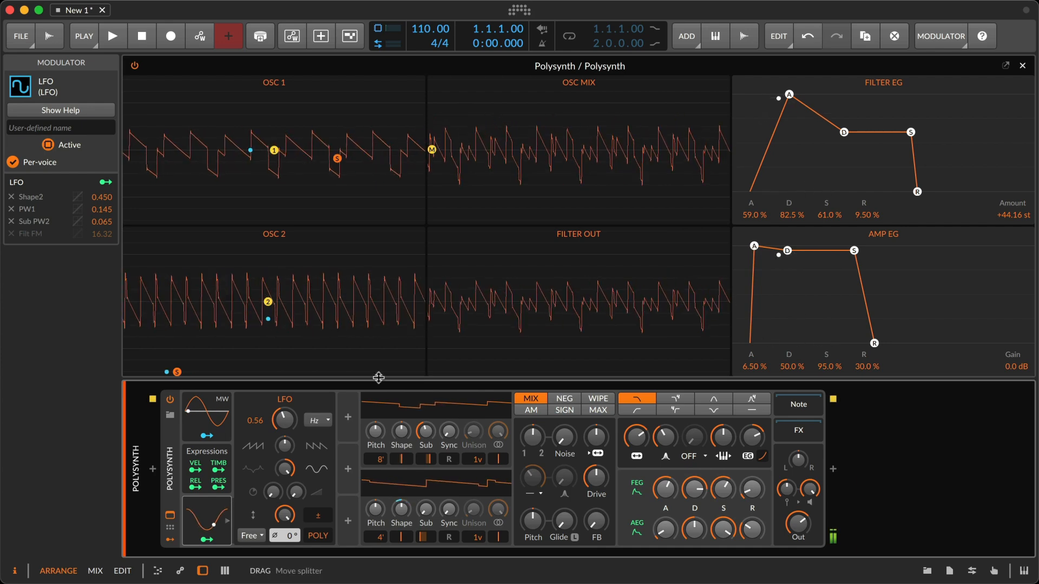
Step: Detune oscillator 1's pitch slightly, by about +0.12 st
drag(388, 448, 388, 446)
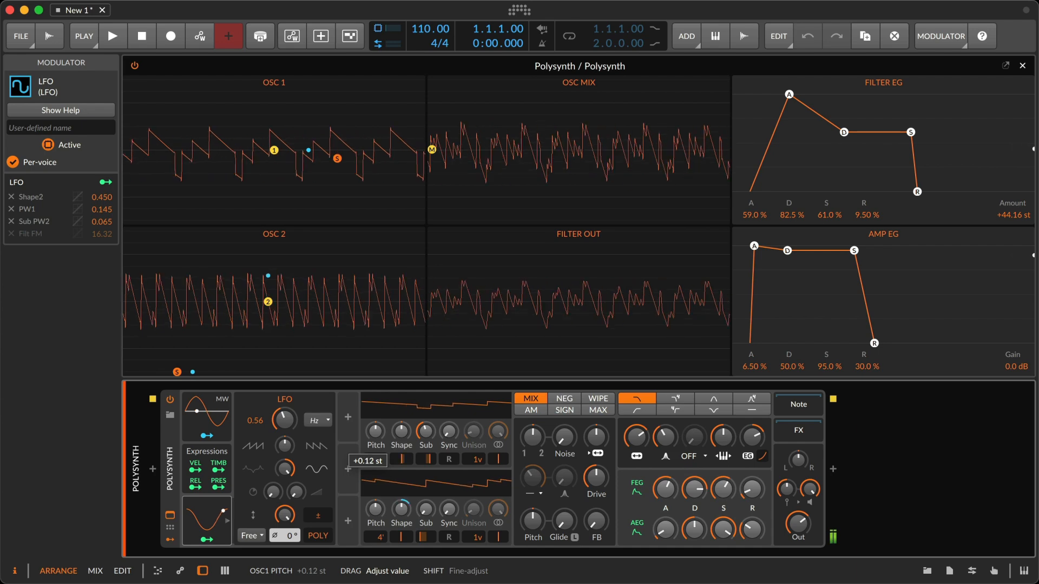
drag(377, 437, 378, 437)
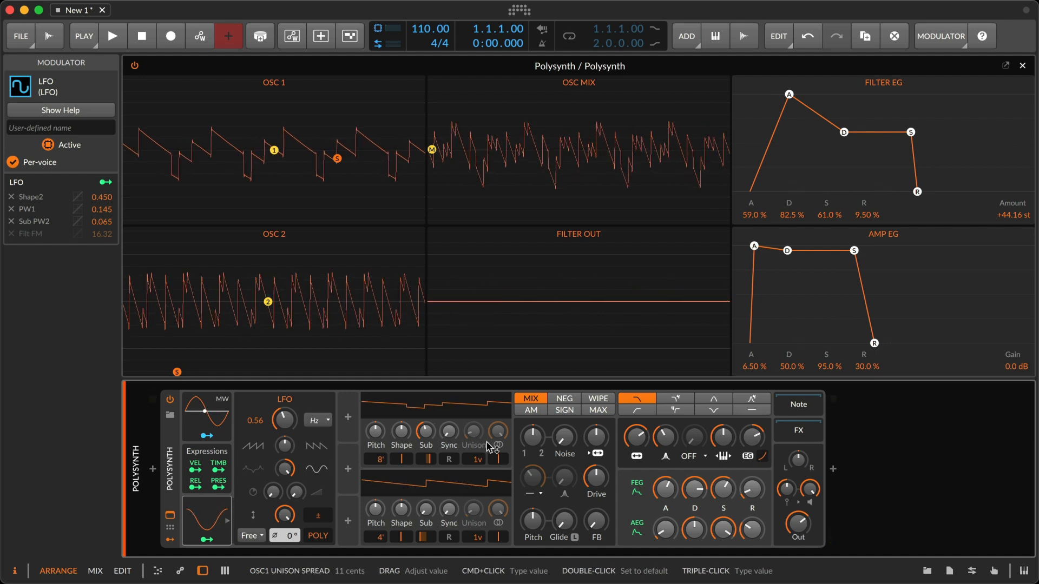
Step: Give both oscillators four unison voices and set oscillator 1's unison spread to 9 cents
drag(476, 465, 476, 450)
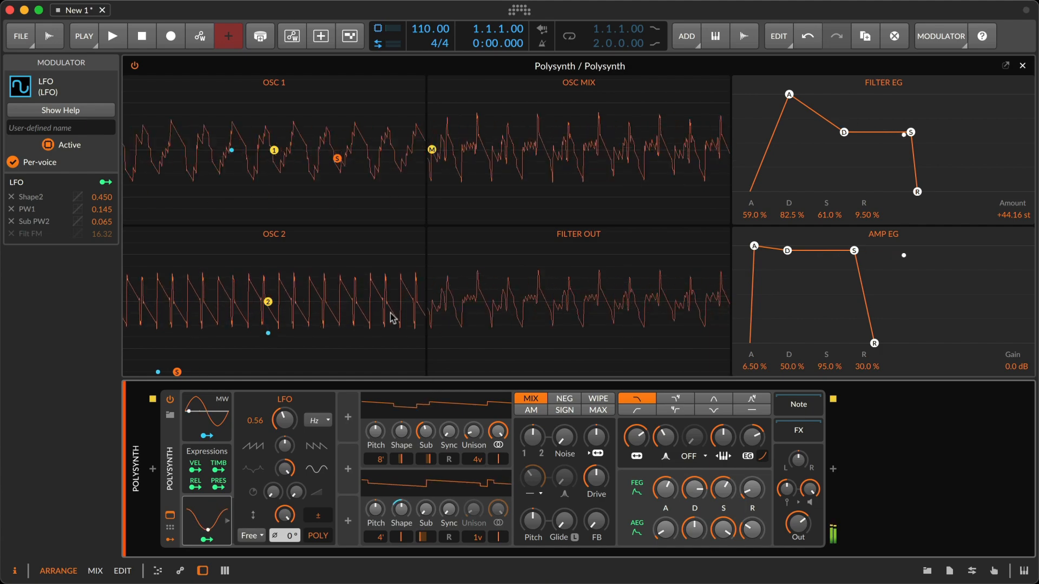
drag(472, 435, 472, 435)
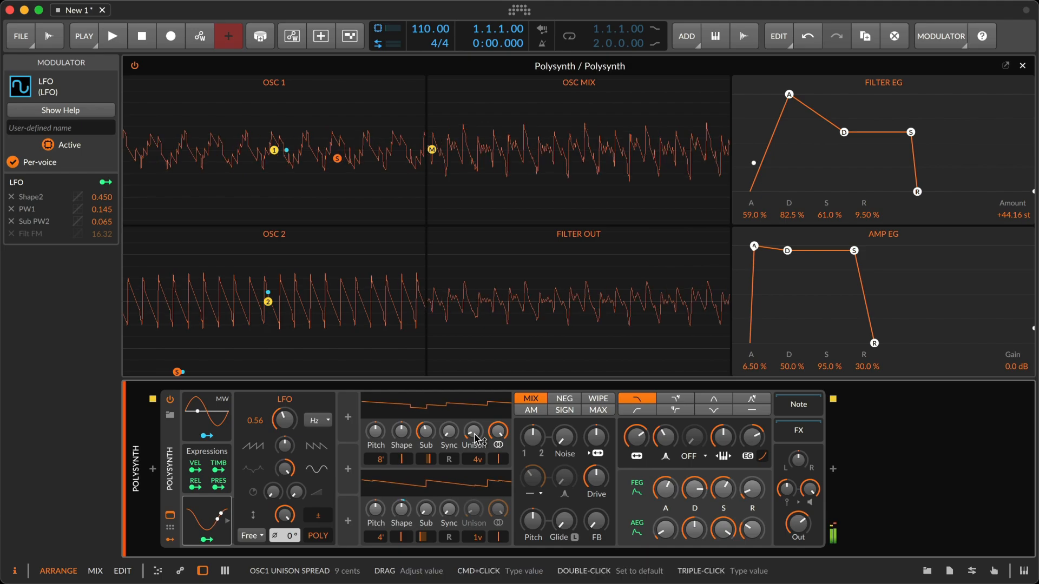
drag(479, 544, 477, 513)
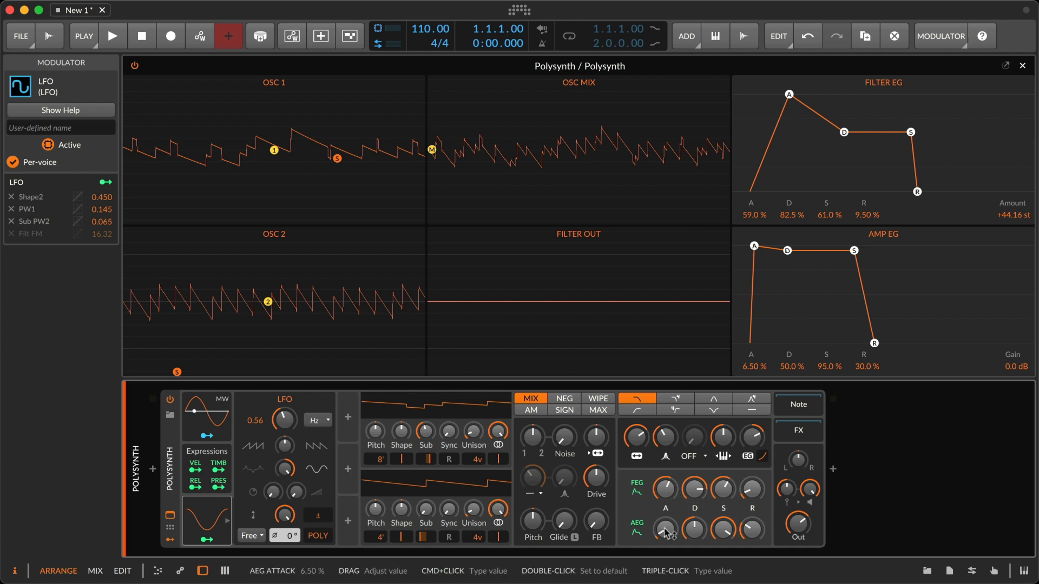
Step: Set the amp envelope's attack to 20.0 %
drag(665, 532, 666, 516)
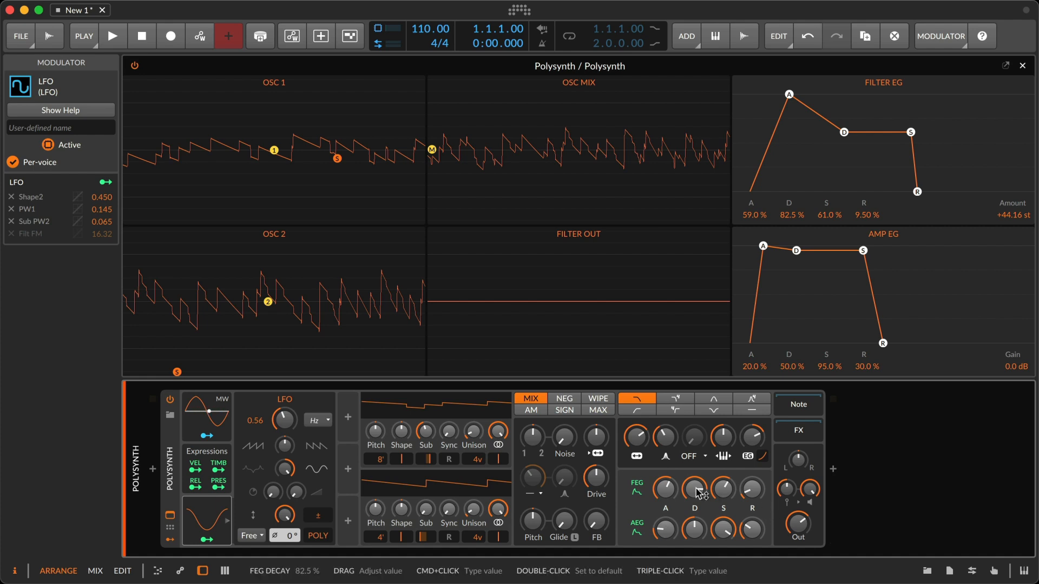
Step: Audition changes to the oscillator mix, pre-filter drive and noise amount in the mix section
mouse_move(533, 436)
mouse_down()
mouse_move(533, 423)
mouse_move(533, 455)
mouse_move(533, 423)
mouse_move(530, 440)
mouse_up()
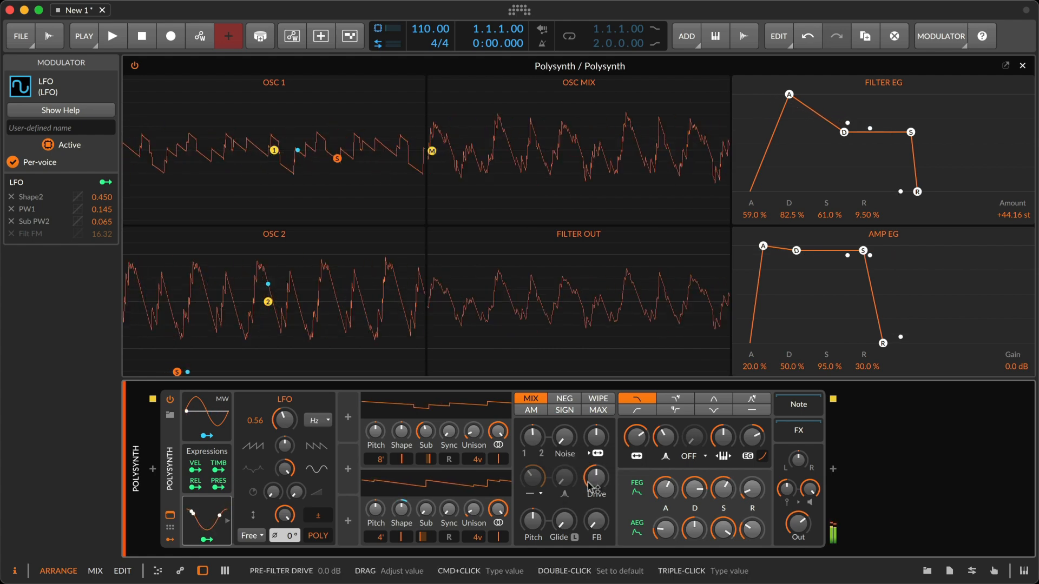
drag(606, 489, 606, 491)
drag(596, 477, 596, 454)
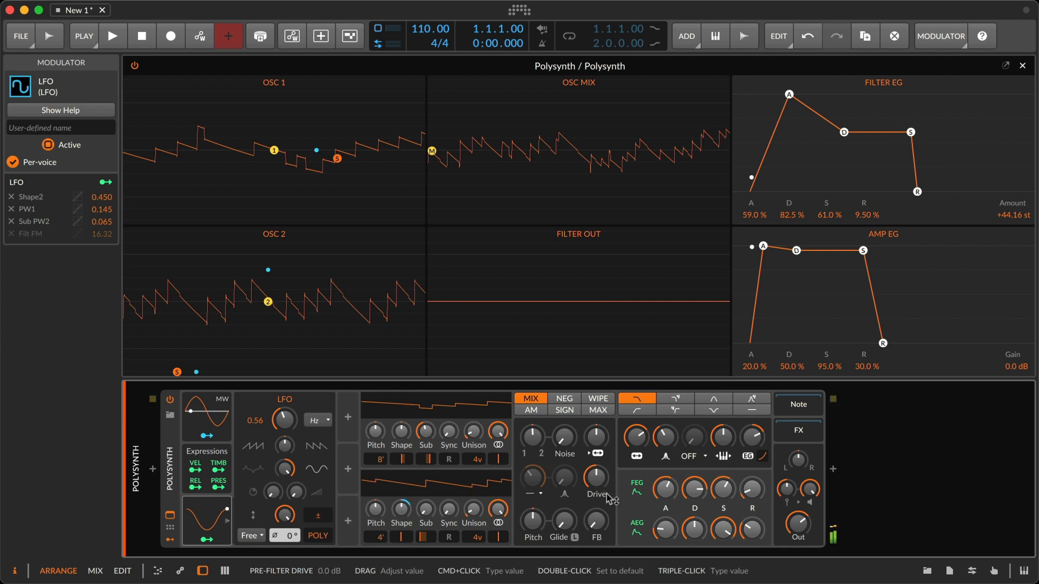
mouse_move(563, 437)
mouse_down()
mouse_move(563, 422)
mouse_move(563, 439)
mouse_up()
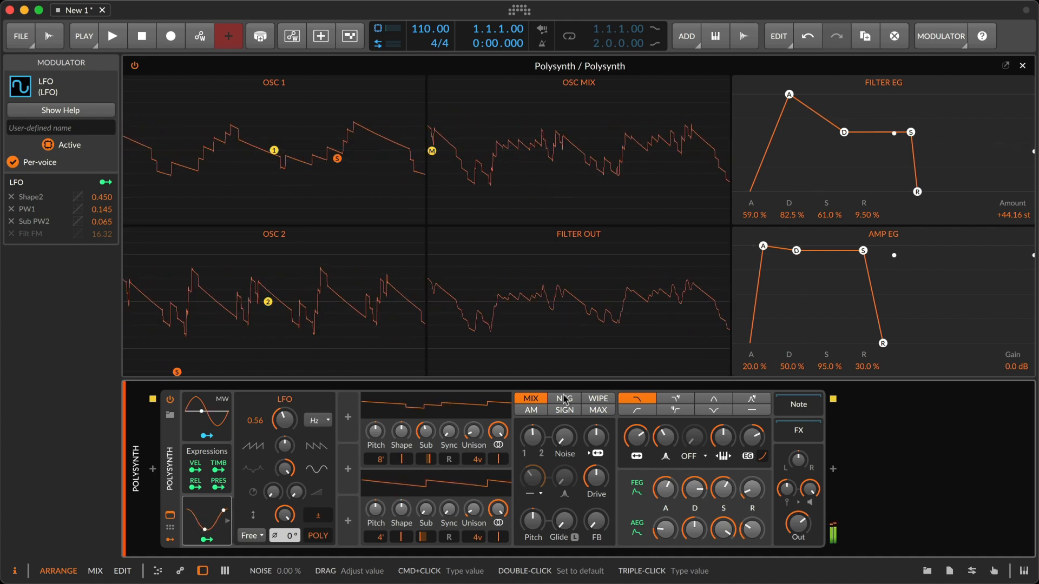
Step: Examine the mix-blend section in the Polysynth's interactive help, trying the oscillator mix and the NEG blend mode there
click(172, 457)
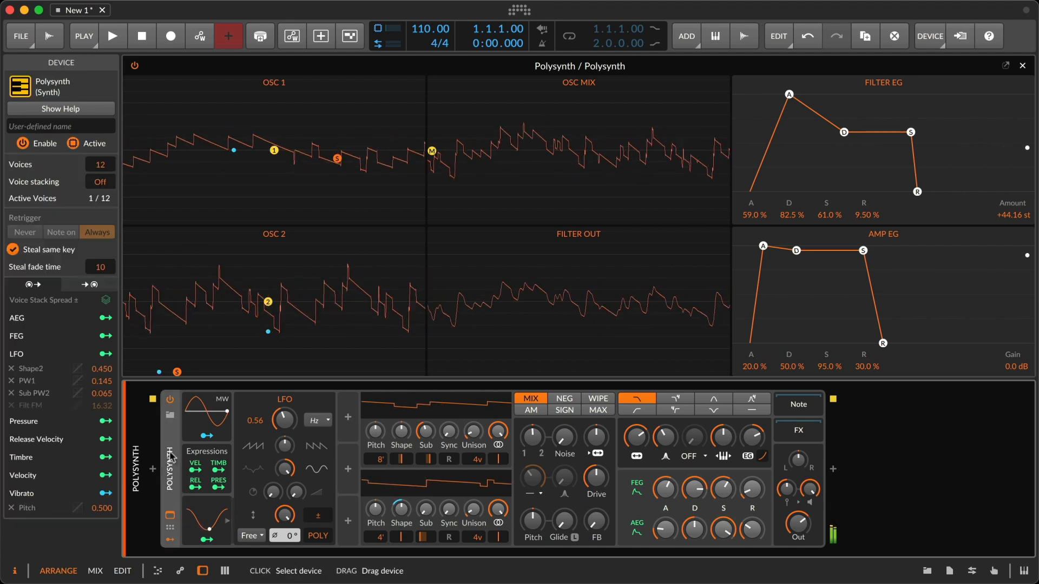
key(F1)
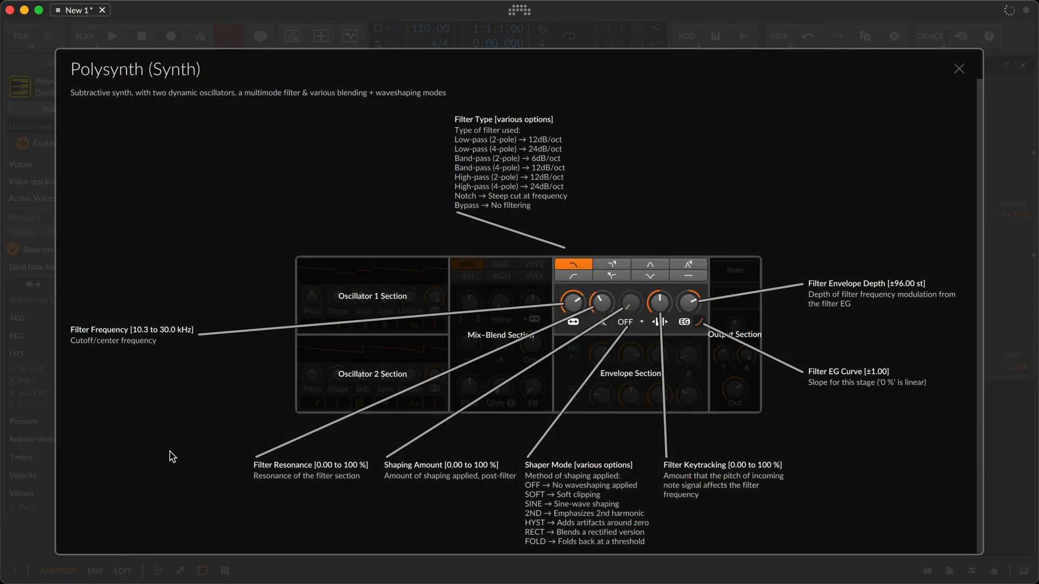
mouse_move(479, 282)
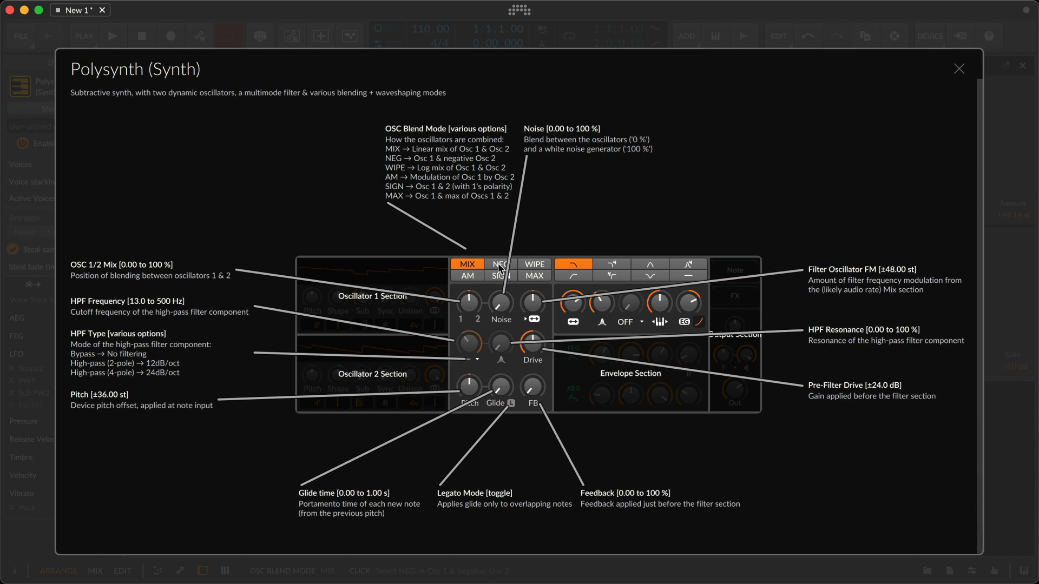
drag(470, 302, 469, 331)
double_click(469, 303)
click(501, 265)
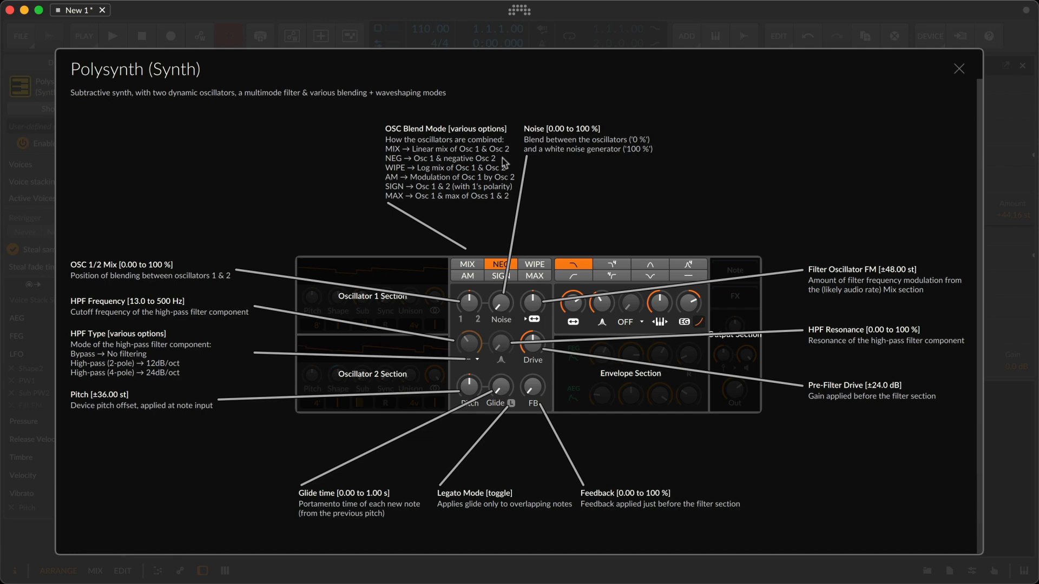
click(959, 70)
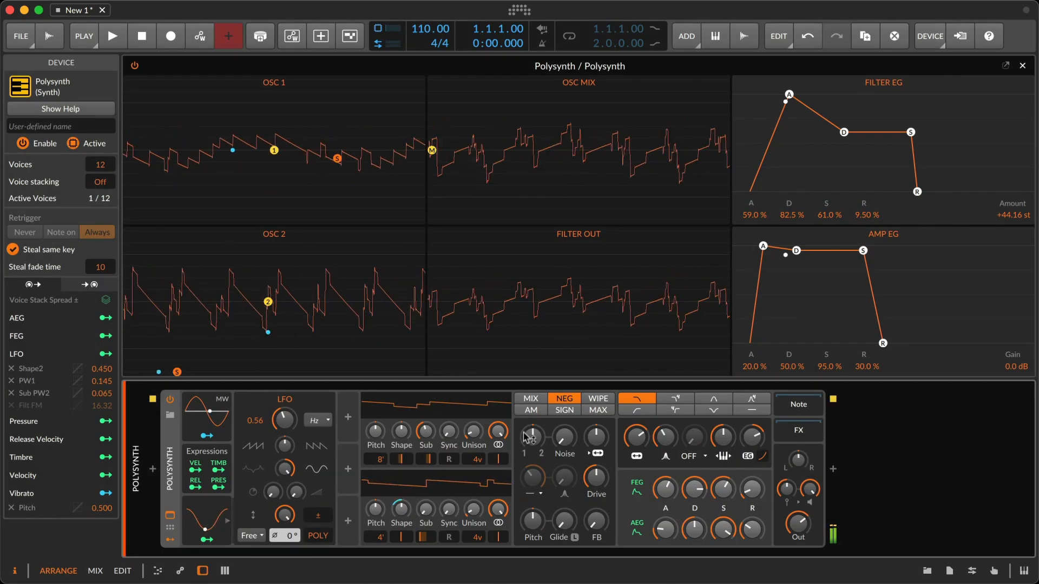
Step: Compare the MIX, NEG and WIPE oscillator blend modes, varying the oscillator mix in WIPE
click(530, 399)
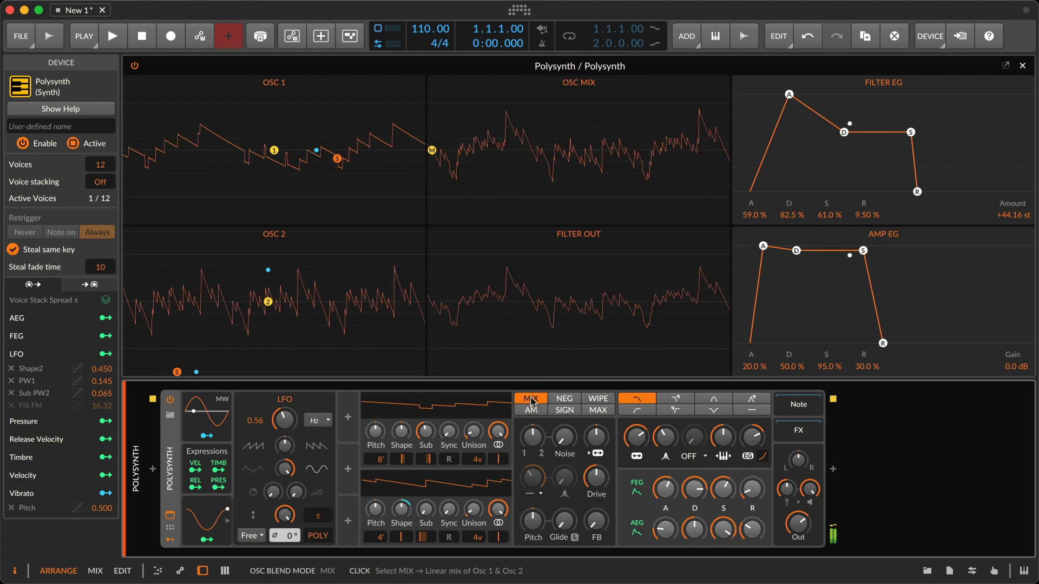
click(560, 401)
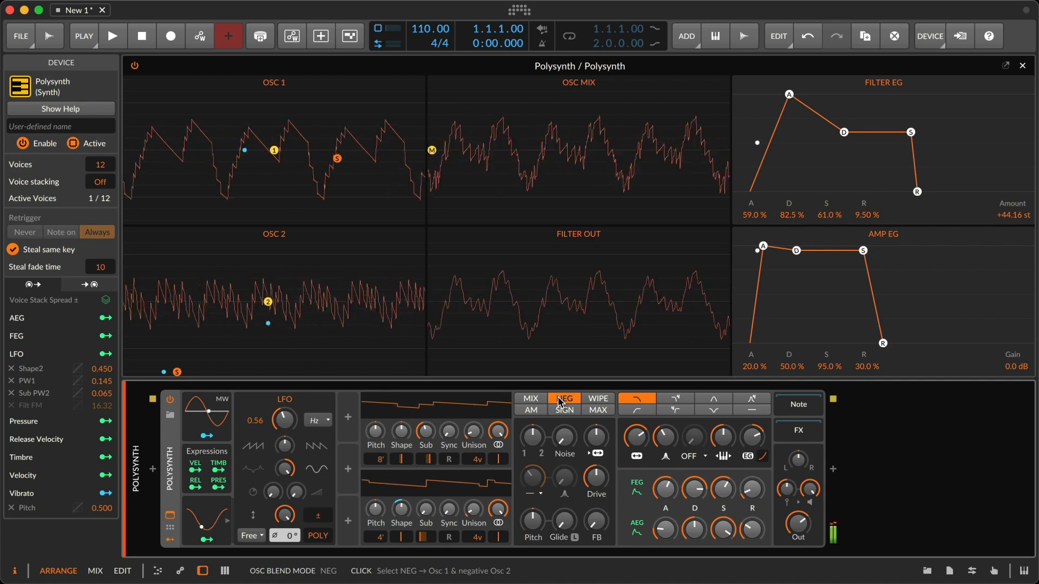
click(598, 401)
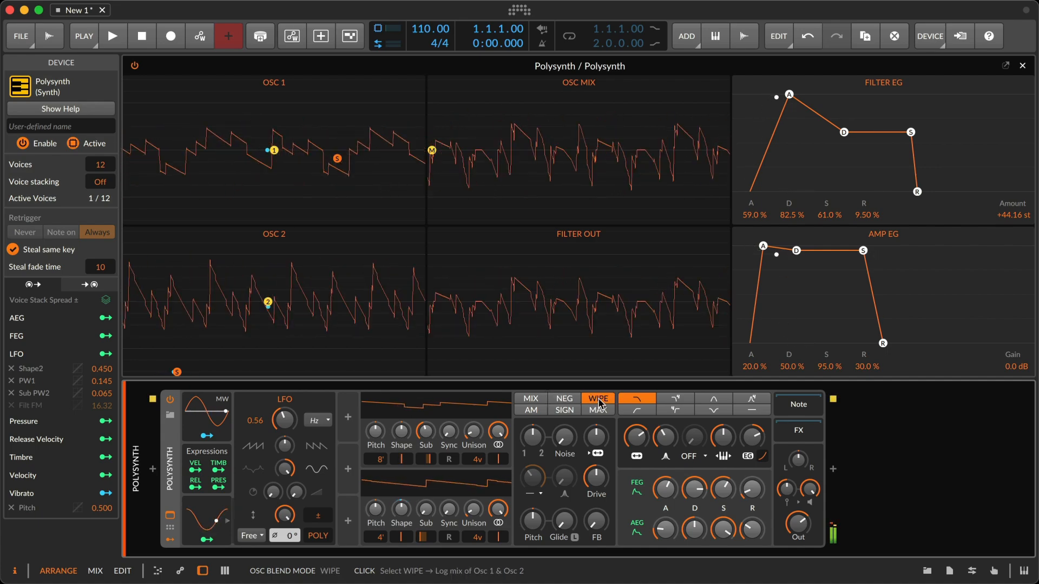
mouse_move(534, 439)
mouse_down()
mouse_move(534, 428)
mouse_move(534, 492)
mouse_move(535, 444)
mouse_up()
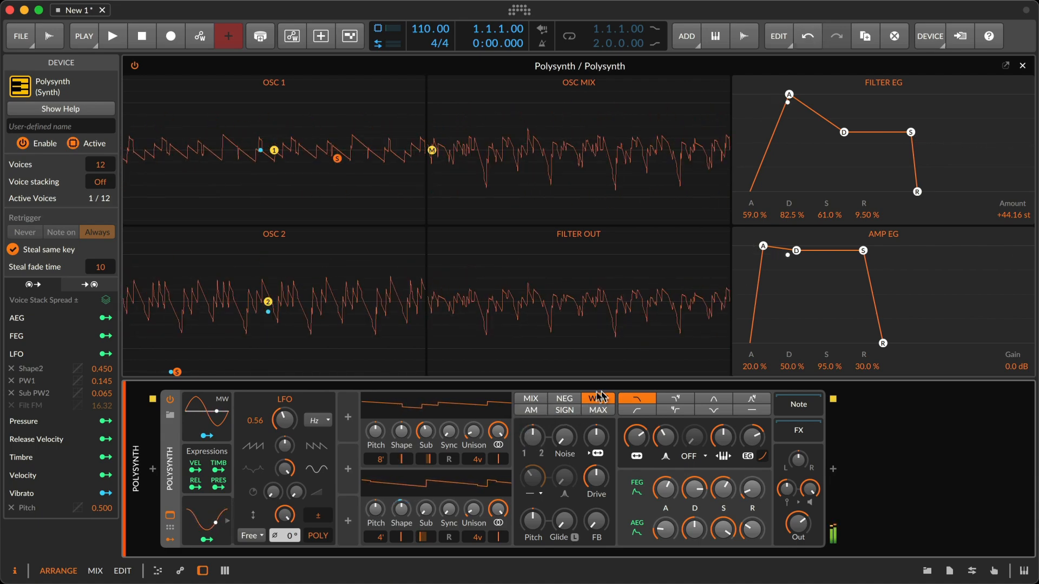
Step: Try the AM oscillator blend mode and shift the oscillator mix partway towards oscillator 2
click(531, 410)
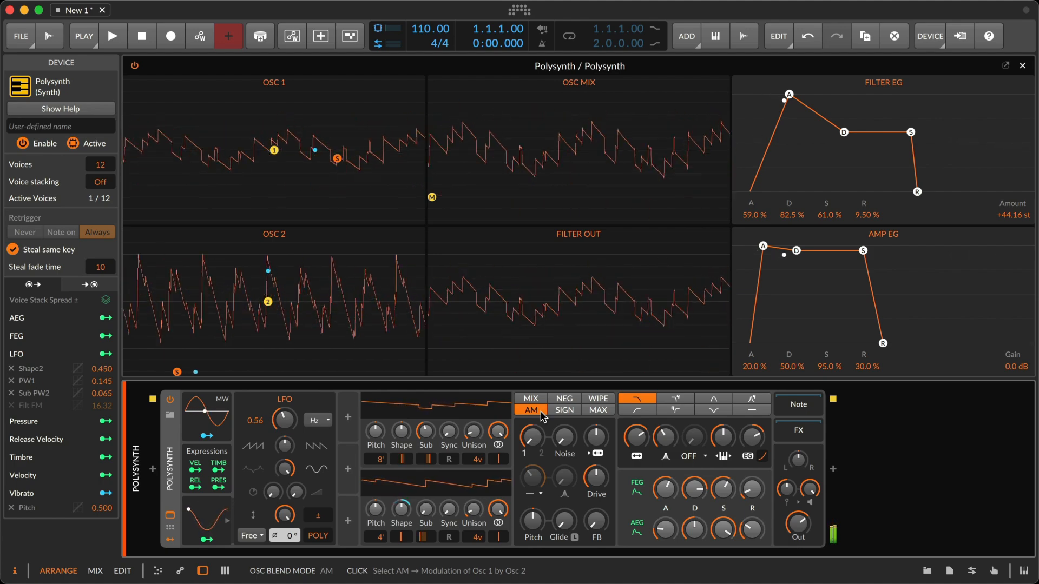
click(531, 399)
drag(533, 438, 533, 437)
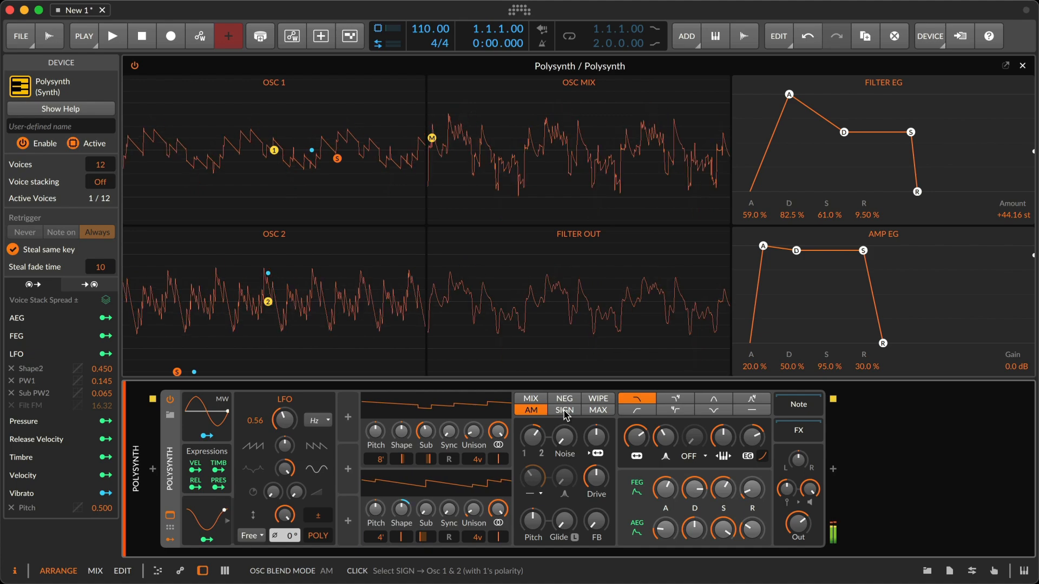
Step: Compare the SIGN, MAX and AM oscillator blend modes and settle on SIGN
click(564, 411)
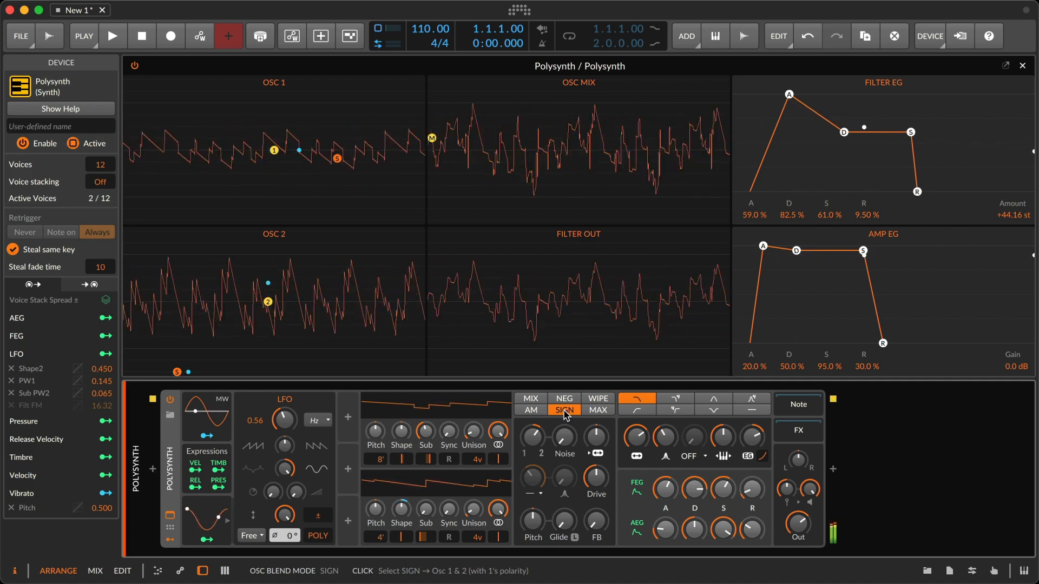
click(595, 414)
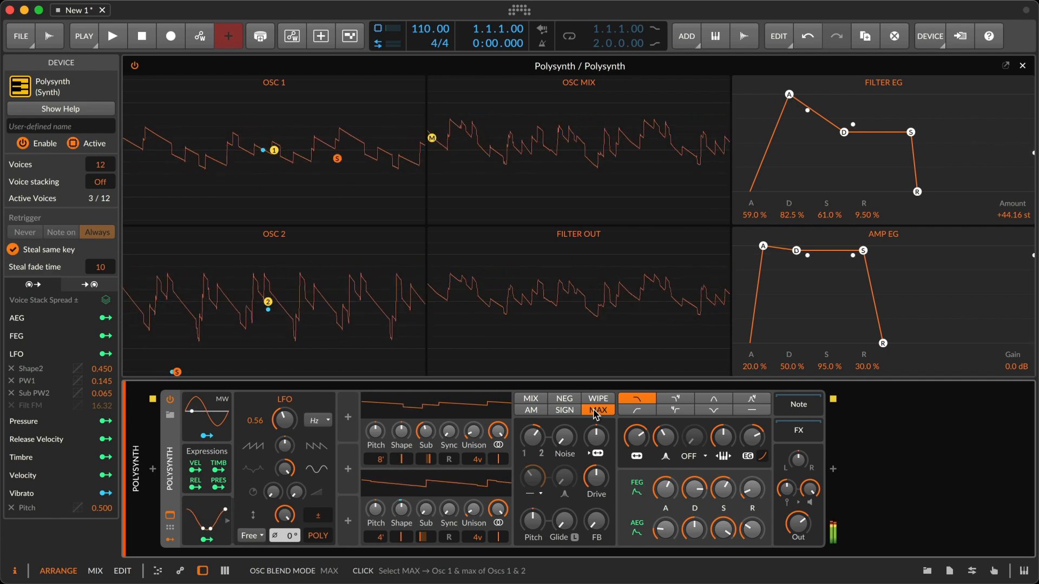
click(564, 411)
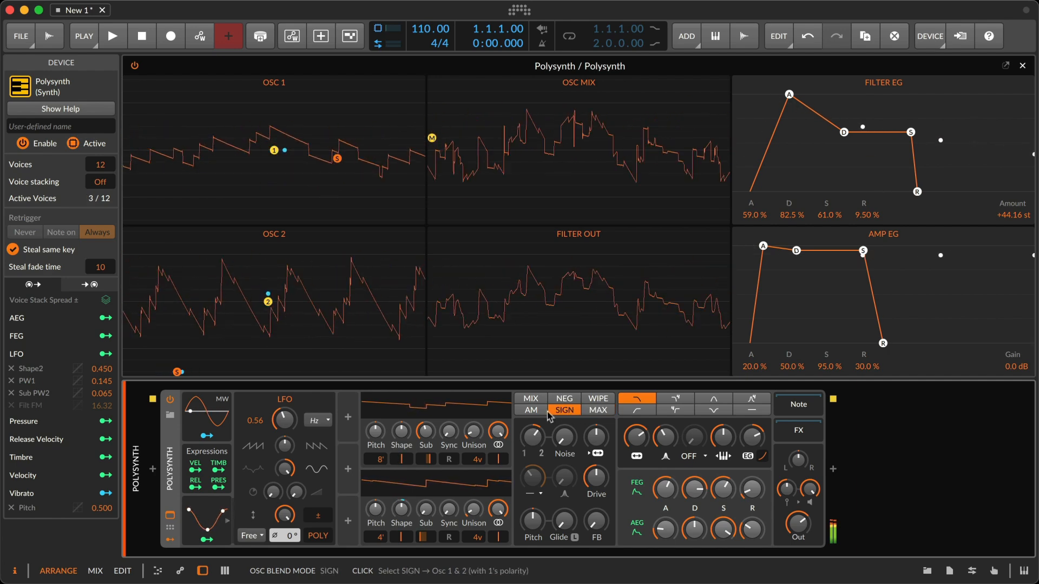
click(536, 411)
click(557, 411)
click(594, 412)
click(565, 411)
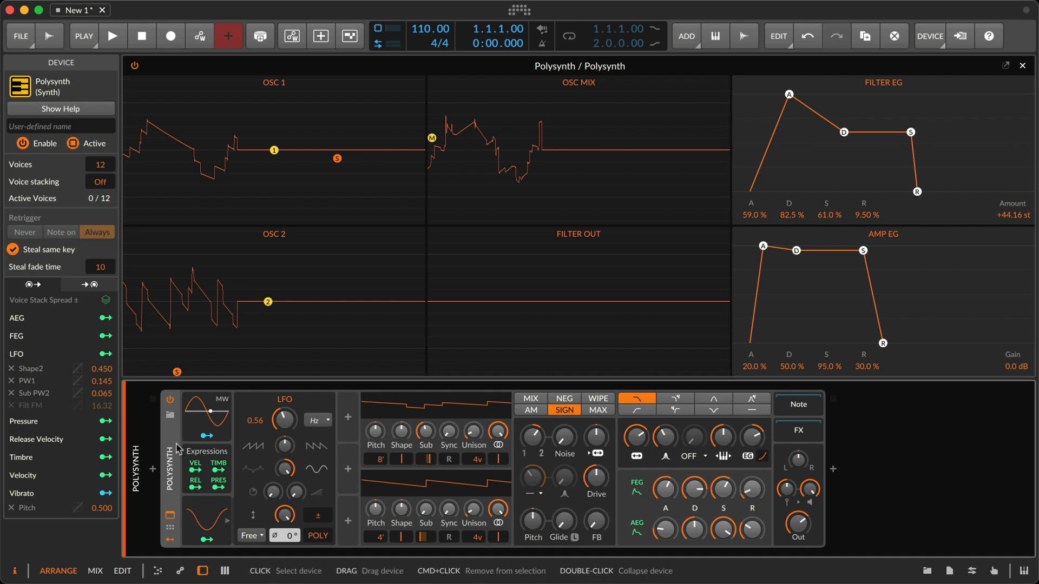
Step: Set the amp envelope's attack to 65.5 % and the filter envelope's attack to 71.5 %
click(195, 469)
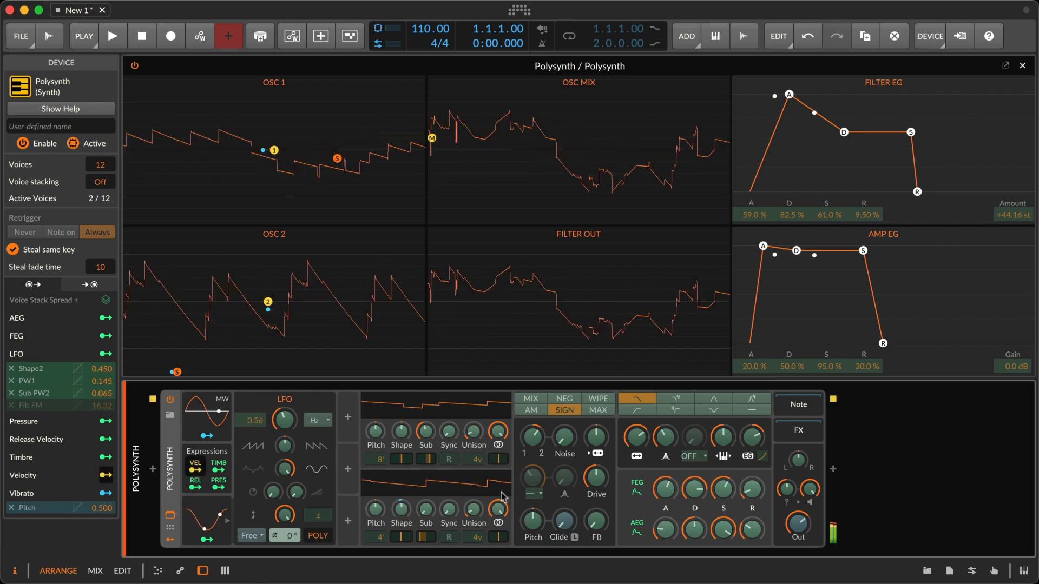
key(Escape)
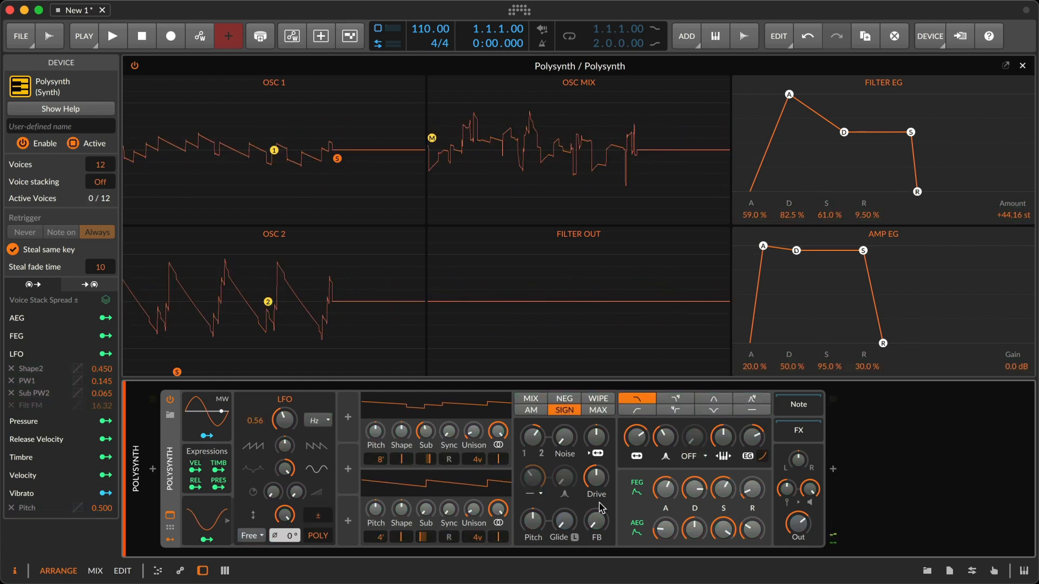
scroll(671, 534, up, 10)
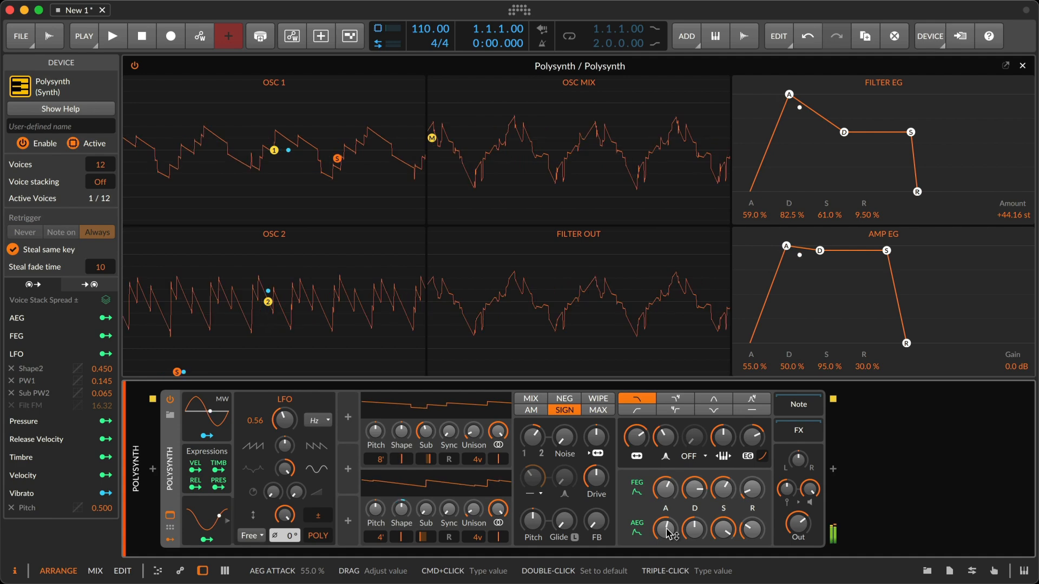
drag(671, 534, 671, 530)
drag(664, 488, 664, 482)
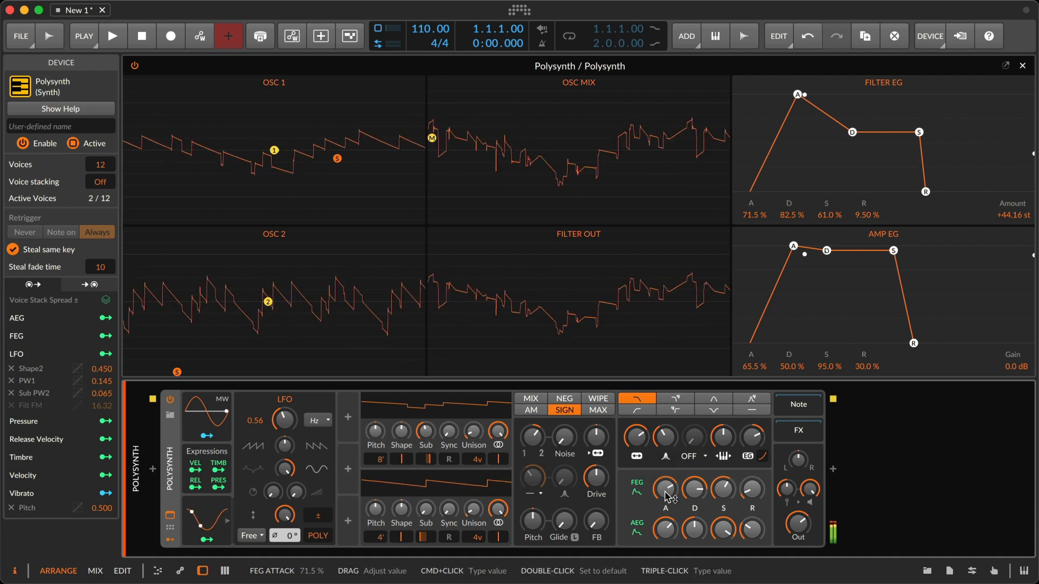
Step: Modulate the filter envelope's attack by -0.24 and the amp envelope's attack by -0.27 with note velocity
click(195, 470)
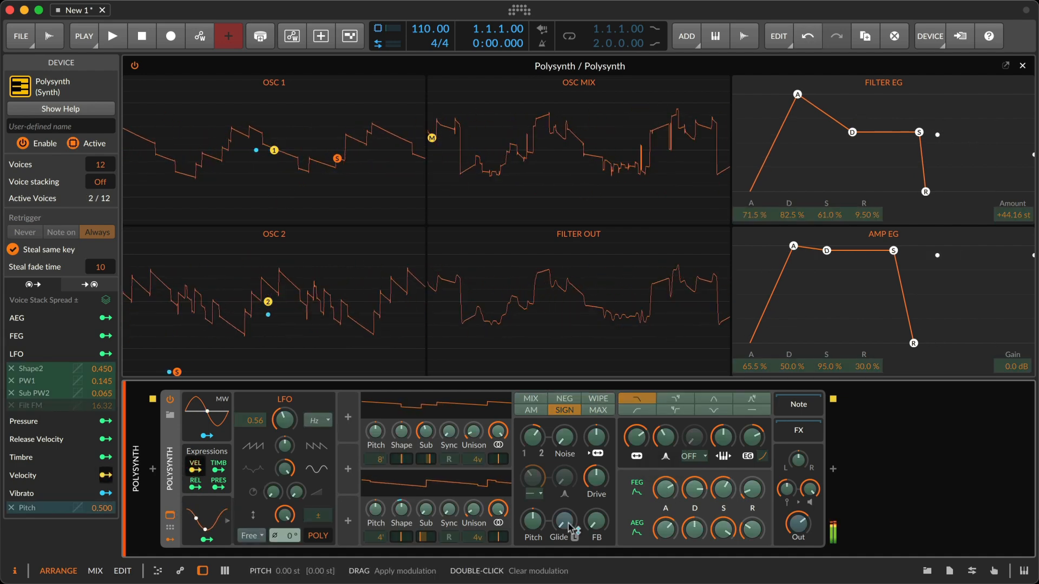
drag(664, 488, 671, 532)
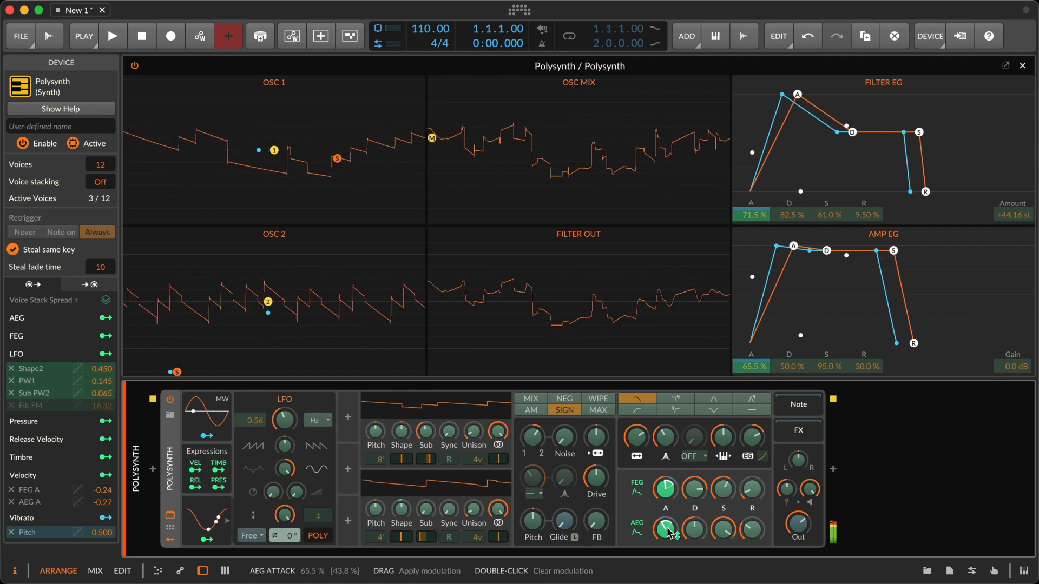
Step: Add velocity modulation to the decays (filter 0.065, amp 0.120) and releases (filter 0.075, amp 0.080) of both envelopes
drag(694, 490, 694, 487)
drag(694, 529, 694, 524)
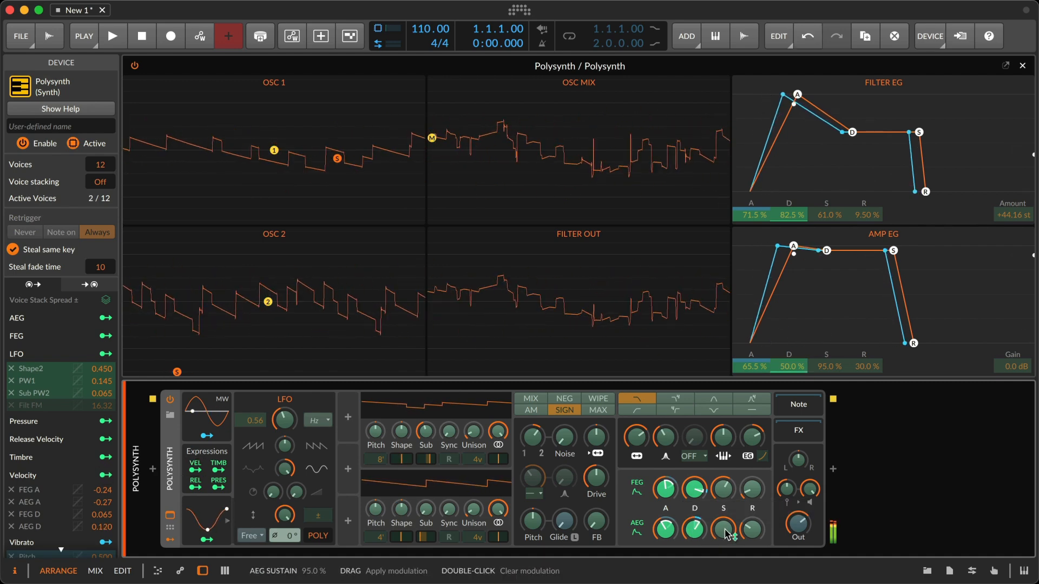
drag(751, 529, 752, 527)
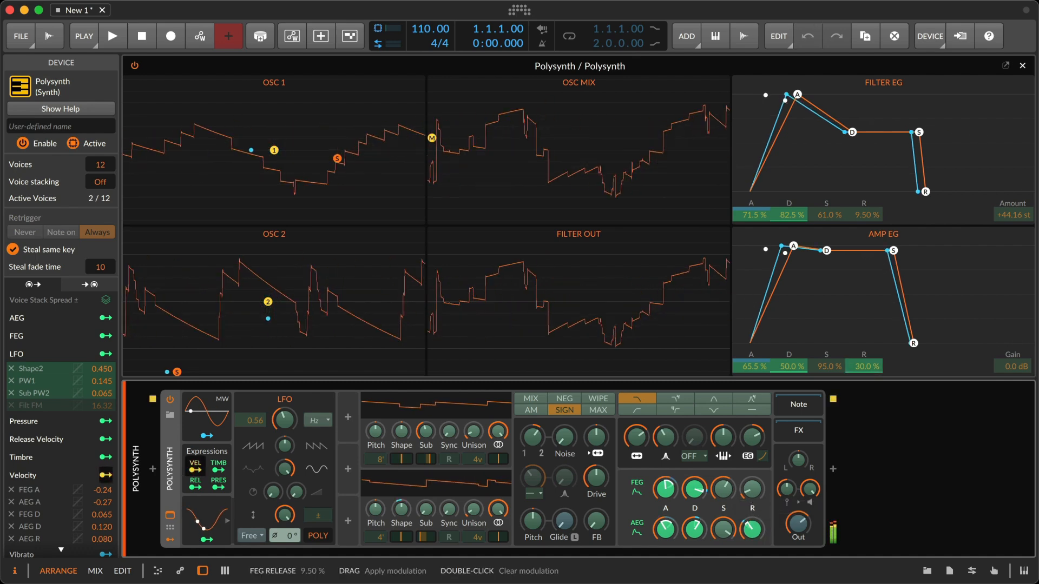
drag(751, 491, 751, 488)
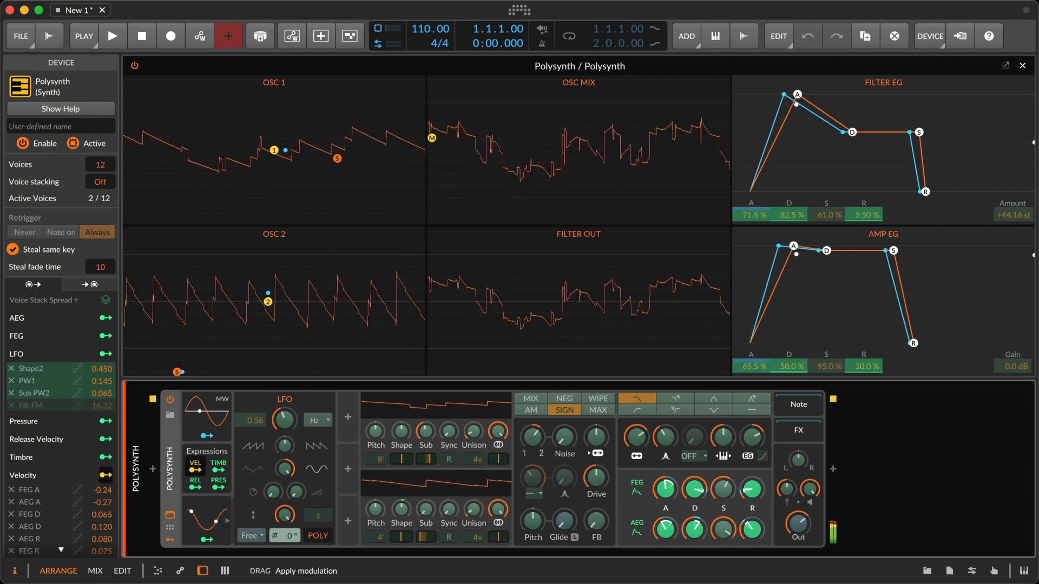
Step: Modulate the filter feedback (FB) with note velocity
drag(594, 516, 594, 514)
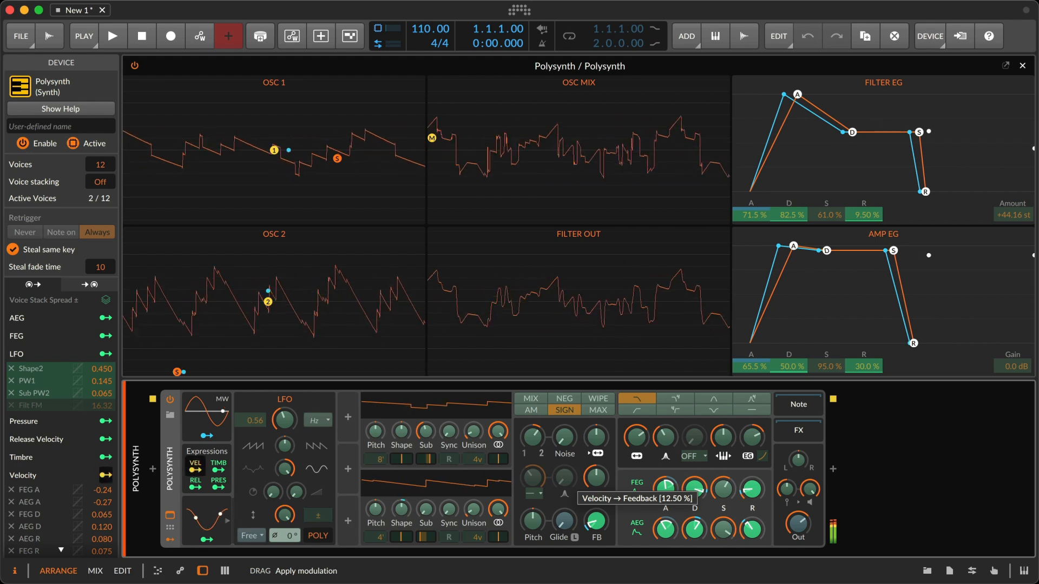
drag(595, 516, 595, 509)
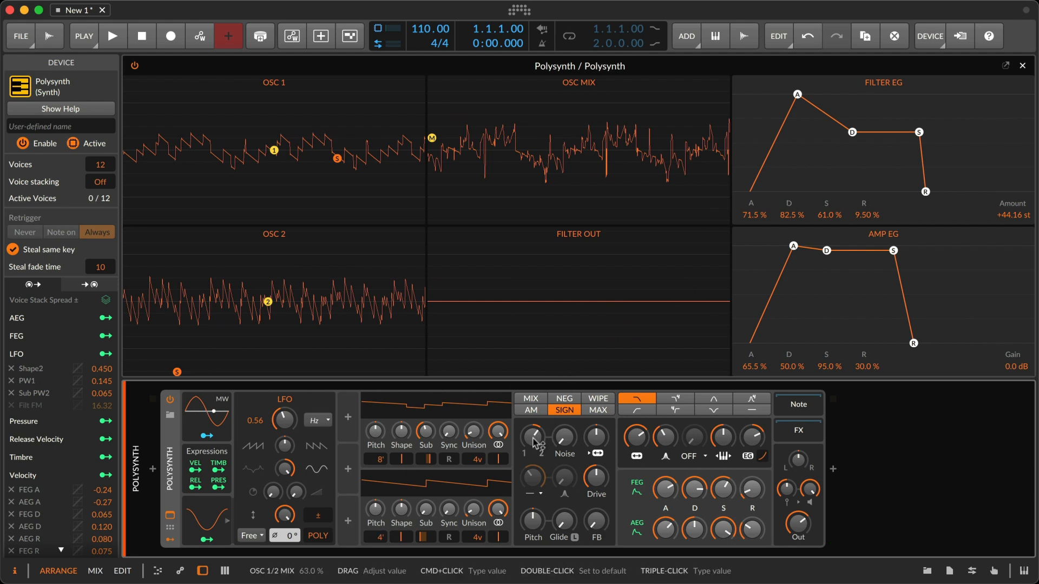
Step: Insert an ADSR modulator in the free slot beside the mod wheel and give it a slower attack, longer decay and higher sustain
click(347, 417)
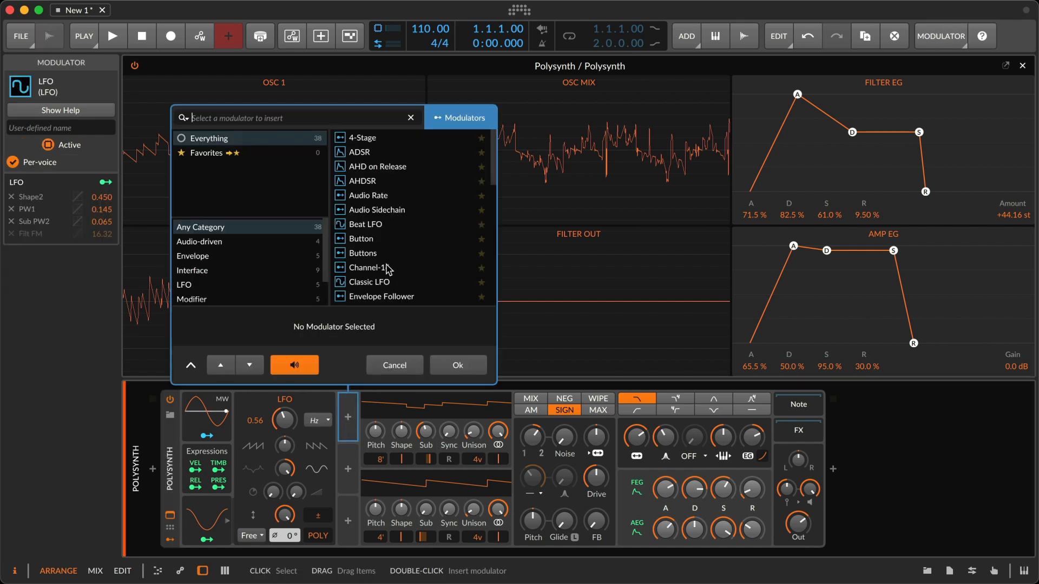
click(376, 153)
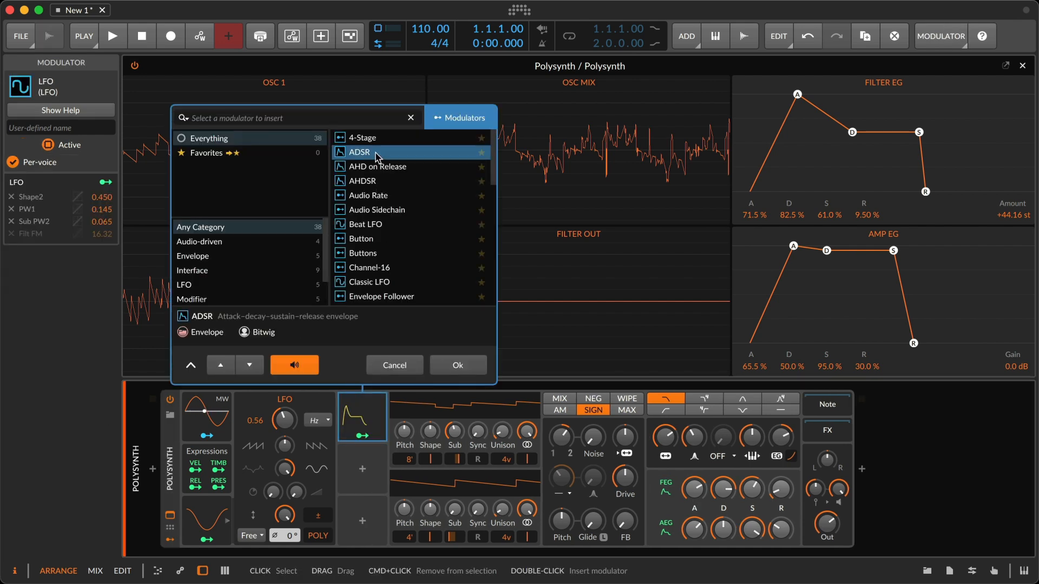
click(457, 366)
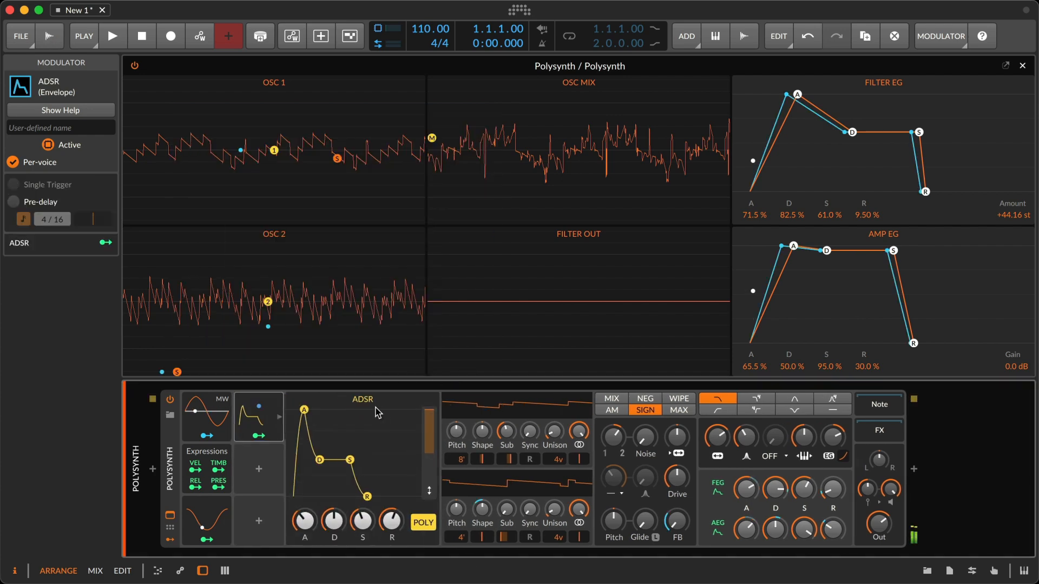
drag(304, 522, 304, 502)
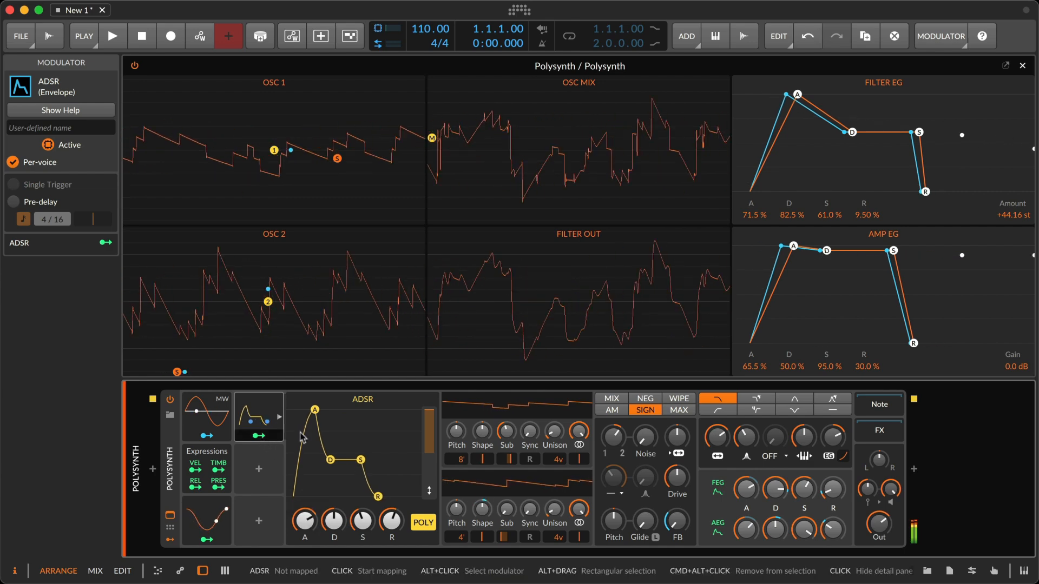
drag(304, 520, 363, 514)
Step: Lower the oscillator 1/2 mix and modulate it by 0.280 with the ADSR
click(262, 437)
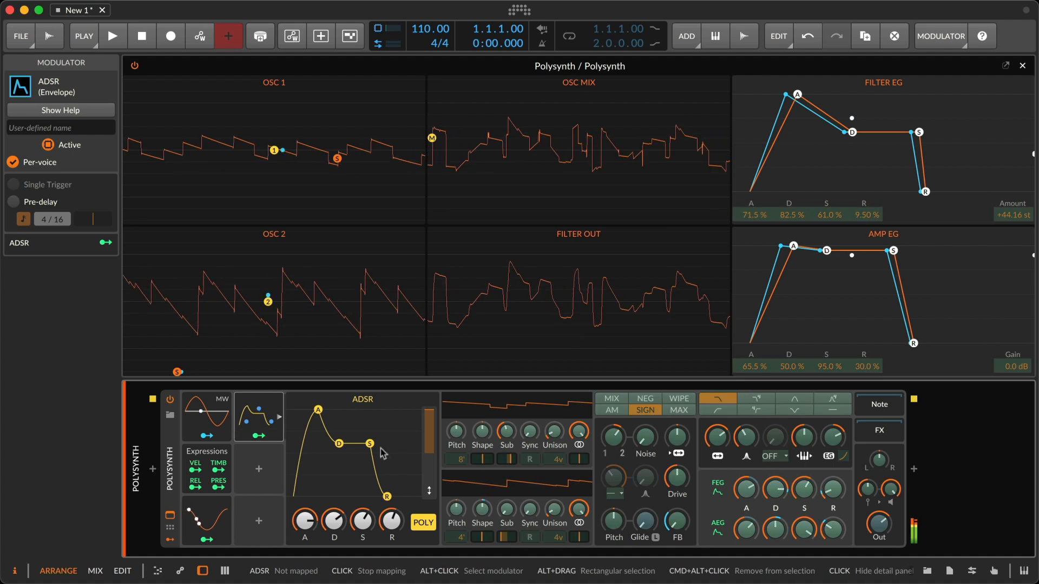
mouse_move(613, 436)
mouse_down()
mouse_move(613, 460)
mouse_move(613, 444)
mouse_up()
key(Escape)
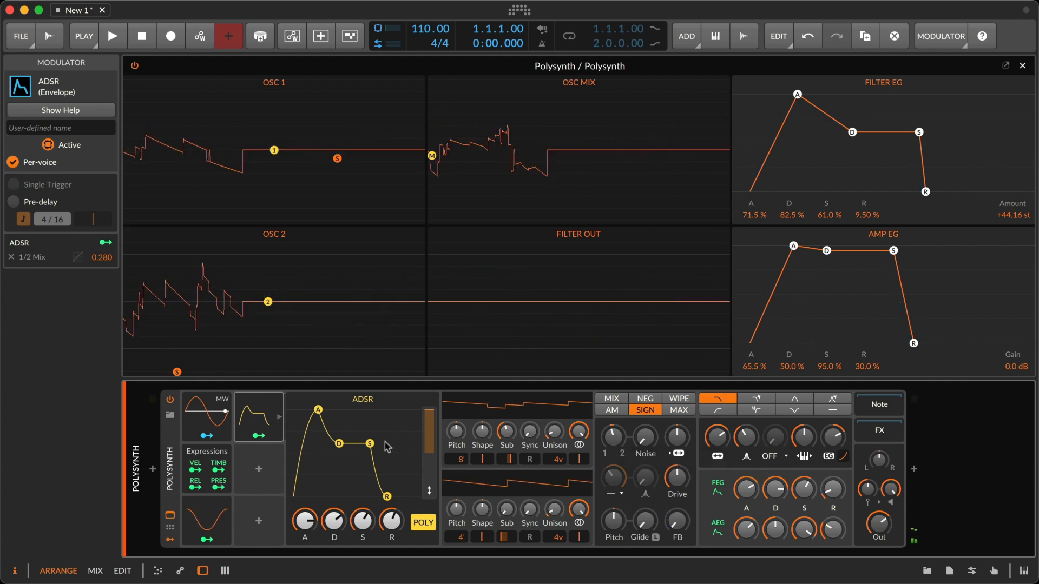
Step: Set the ADSR's amount to 38.0 %, and modulate its amount (44 %) and attack with note velocity
drag(433, 416, 434, 423)
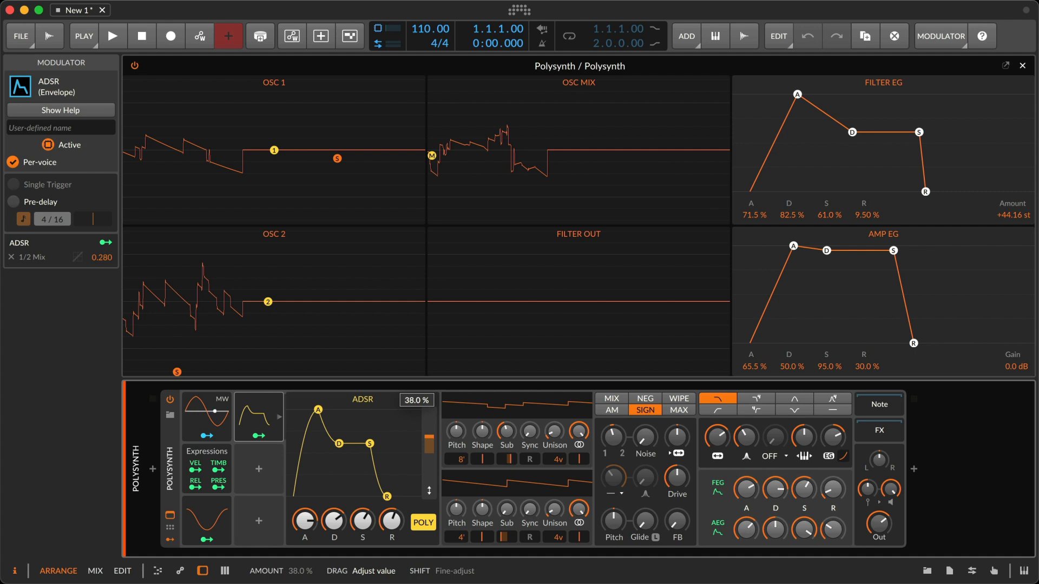
click(196, 469)
drag(429, 439, 429, 428)
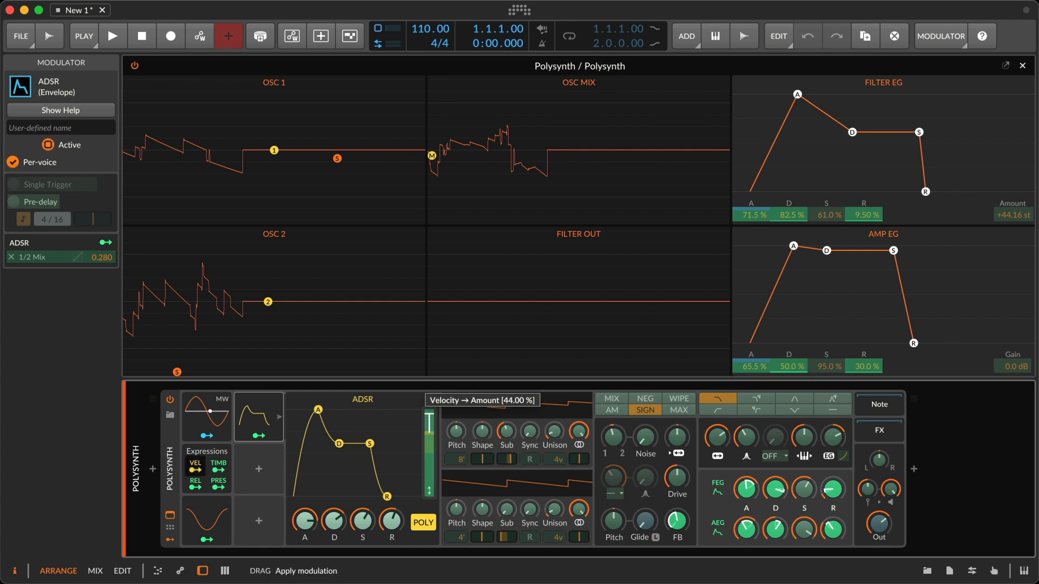
click(397, 456)
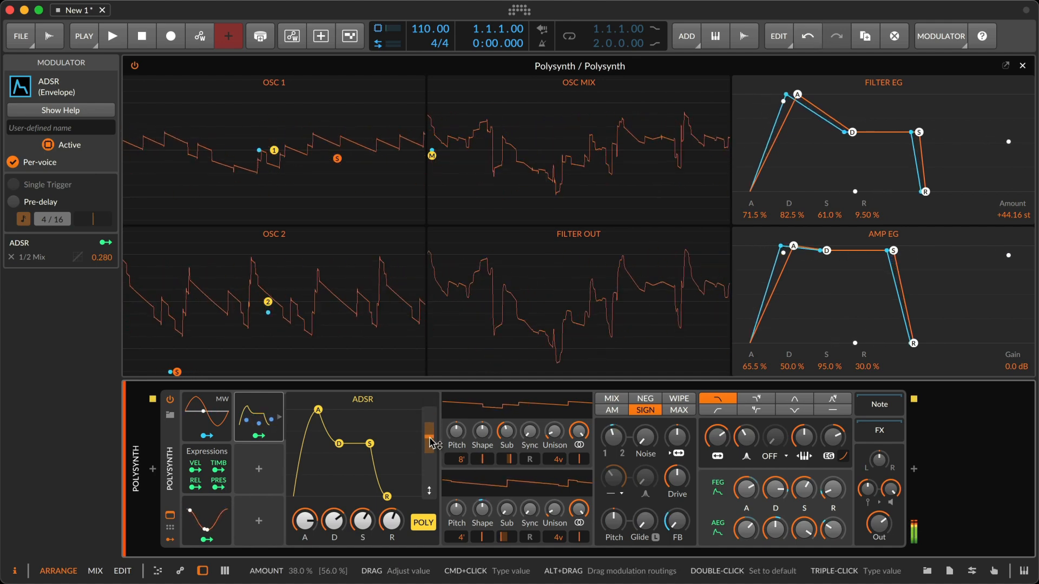
click(195, 471)
drag(305, 520, 334, 502)
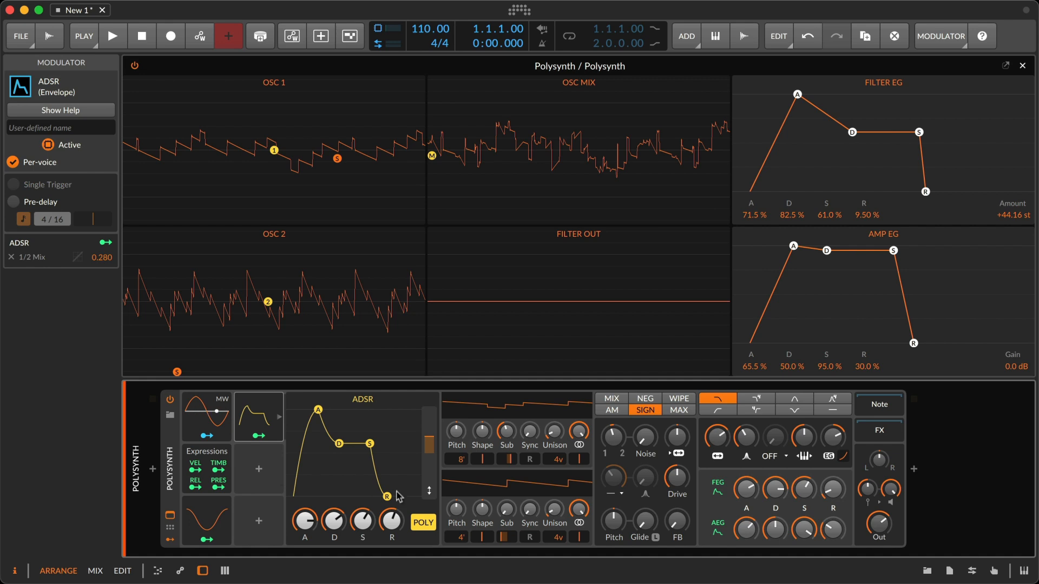
Step: Insert a Keytrack modulator in the slot below the ADSR and switch it to absolute mode
click(258, 469)
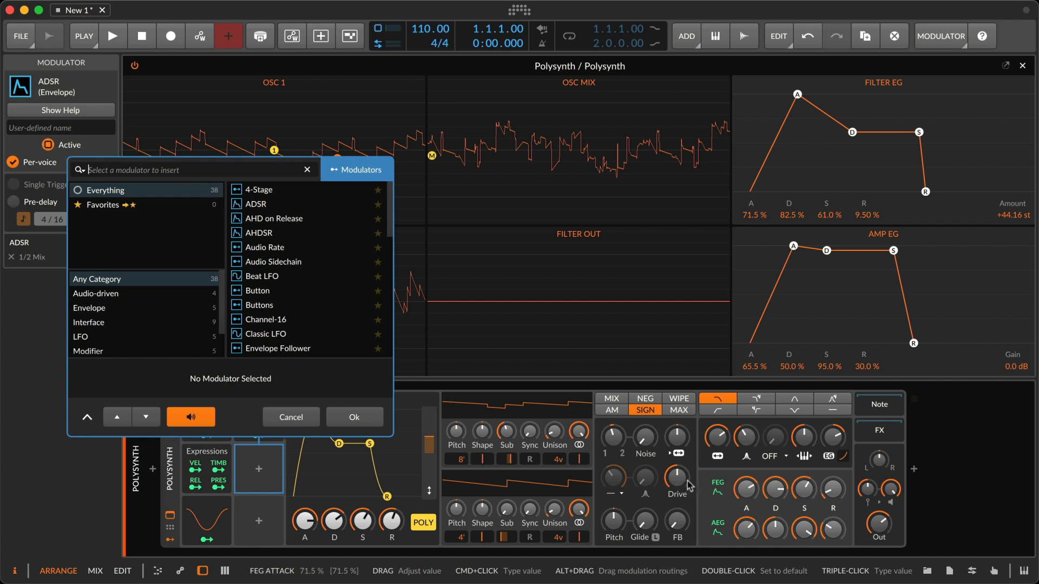
scroll(328, 302, down, 3)
scroll(328, 302, down, 1)
click(299, 287)
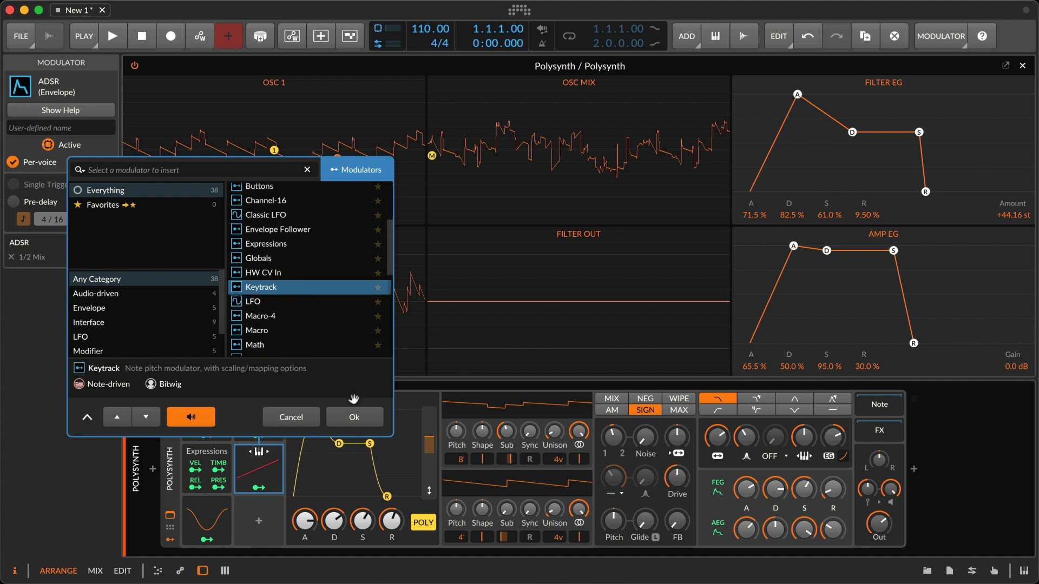
click(352, 417)
click(280, 447)
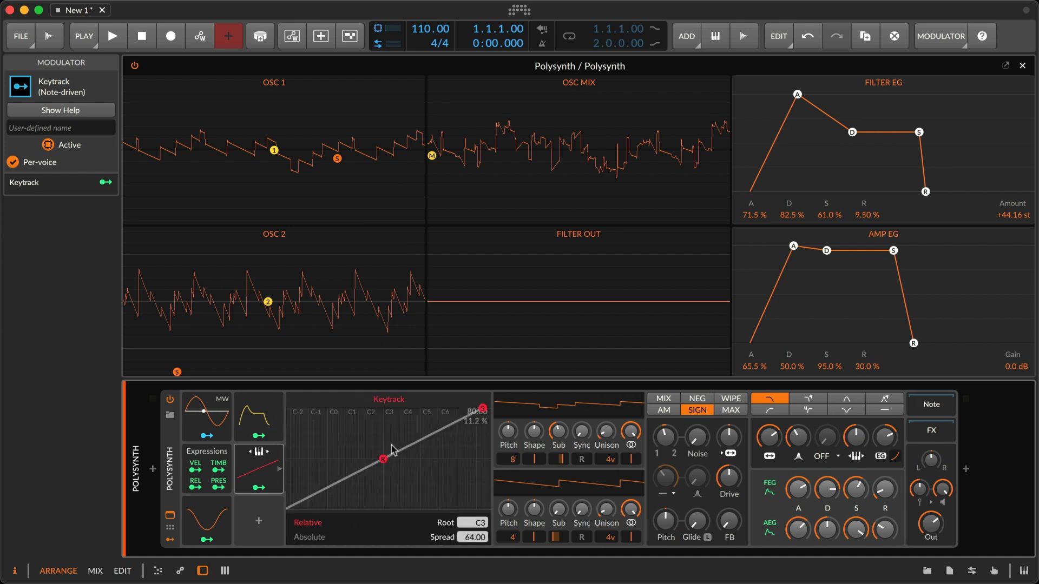
click(317, 539)
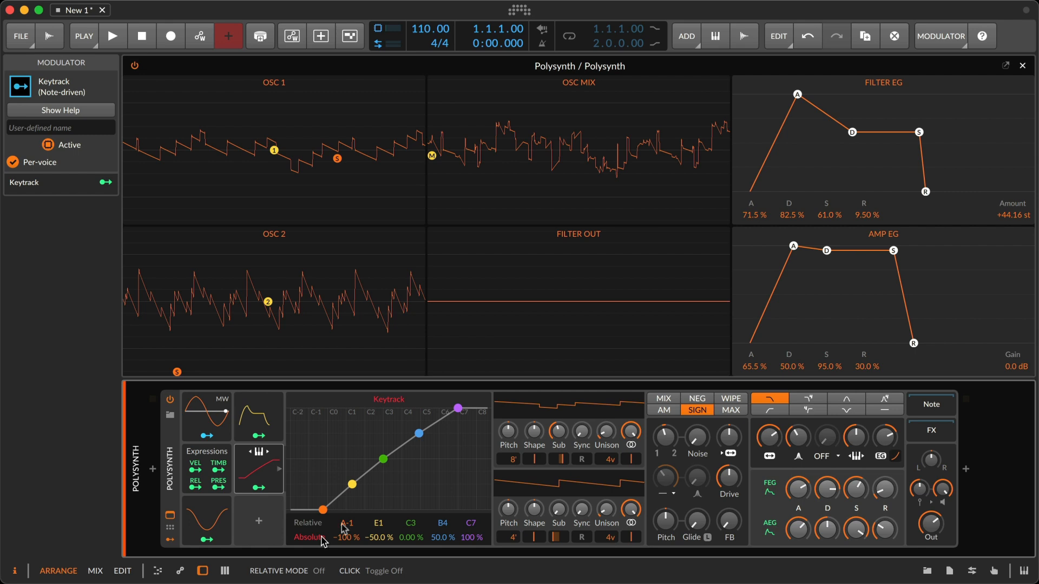
Step: Move the Keytrack curve's mid-high point to C5 and set the C5 and C7 values to 0 %
drag(418, 437, 421, 438)
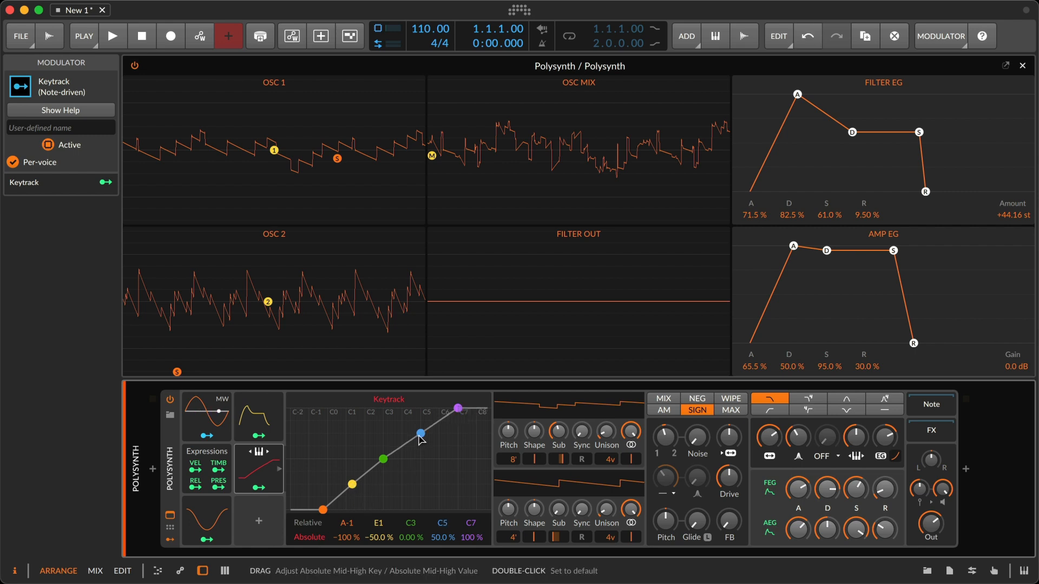
super+click(445, 538)
text(0)
key(Return)
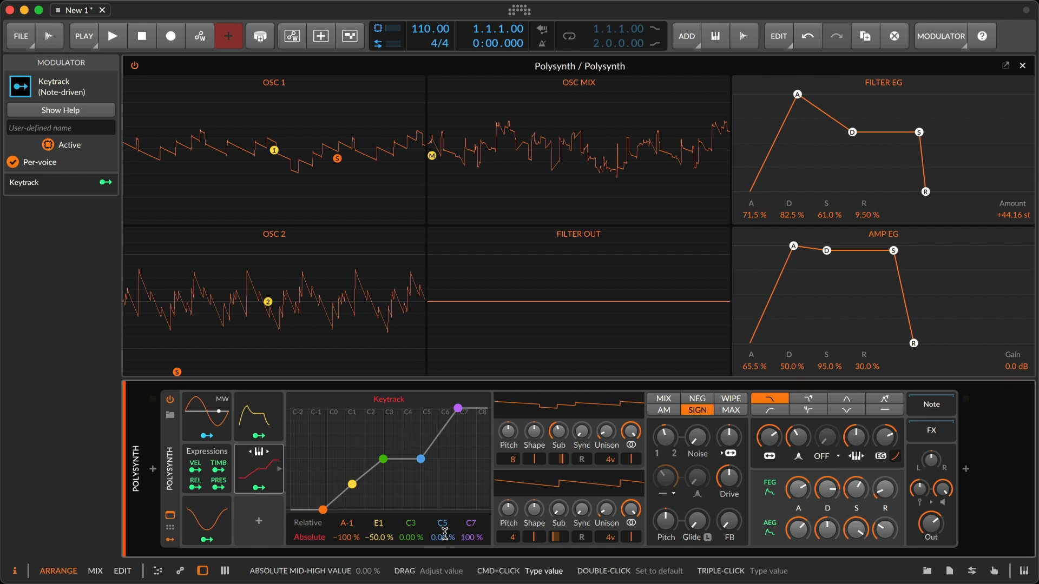
super+click(469, 539)
text(0)
key(Return)
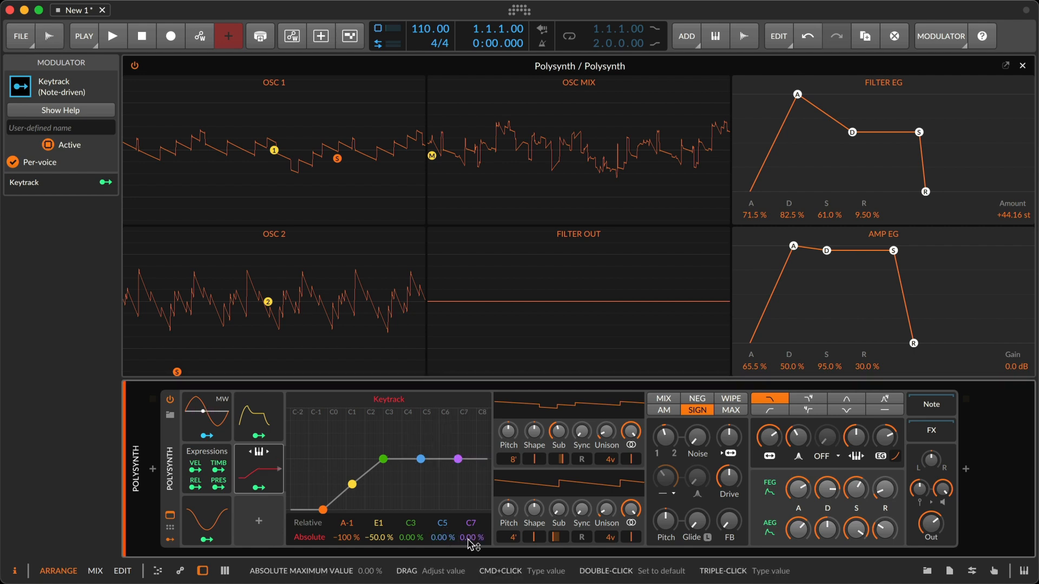
Step: Set the Keytrack curve to 100 % at A-1 and 25 % at E1, and move its middle point to G2
drag(378, 537, 347, 444)
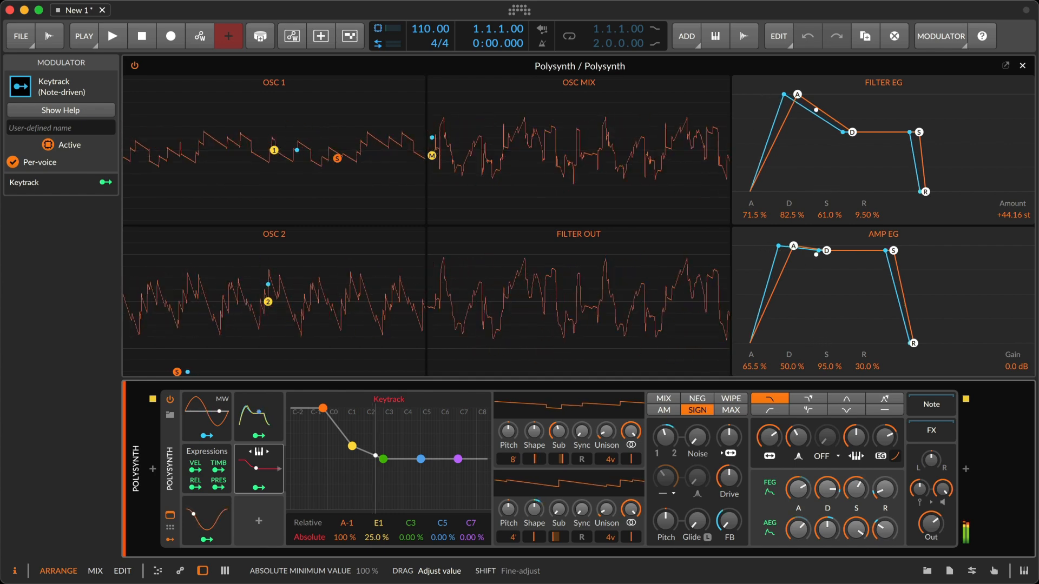
drag(383, 459, 374, 461)
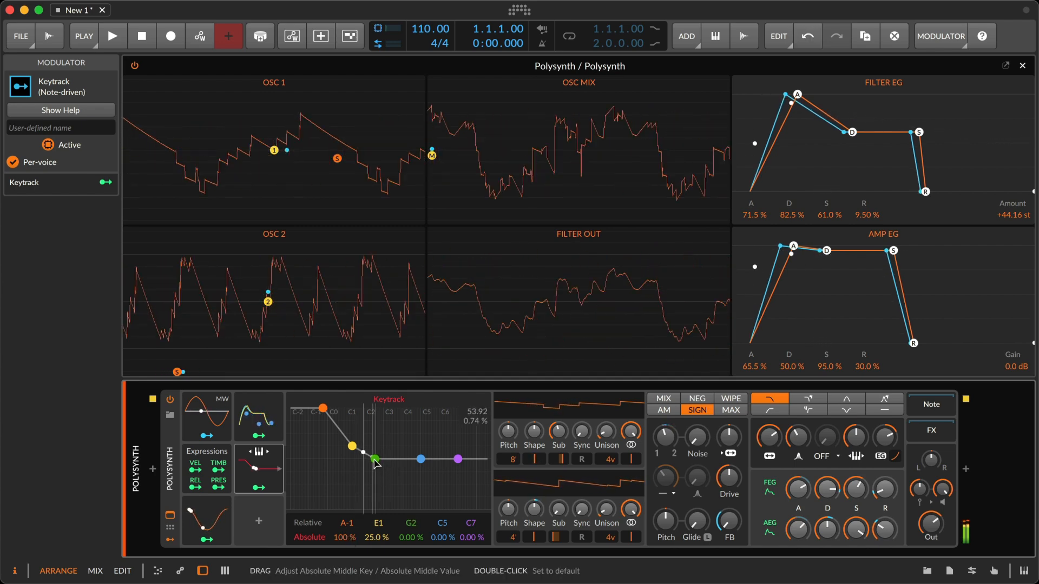
Step: Modulate the pre-filter drive by 11.76 with the Keytrack modulator
click(262, 488)
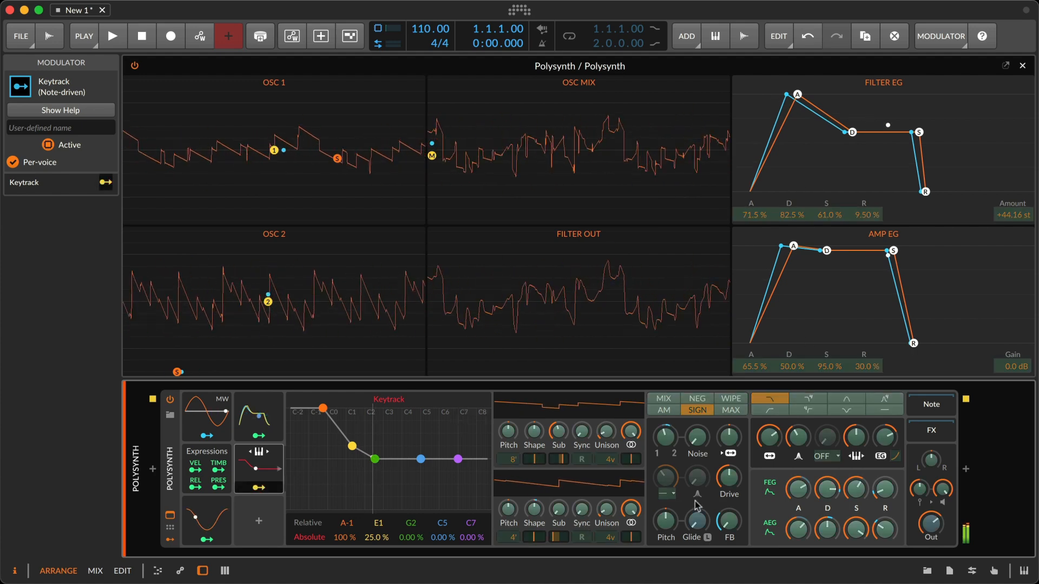
drag(729, 477, 729, 444)
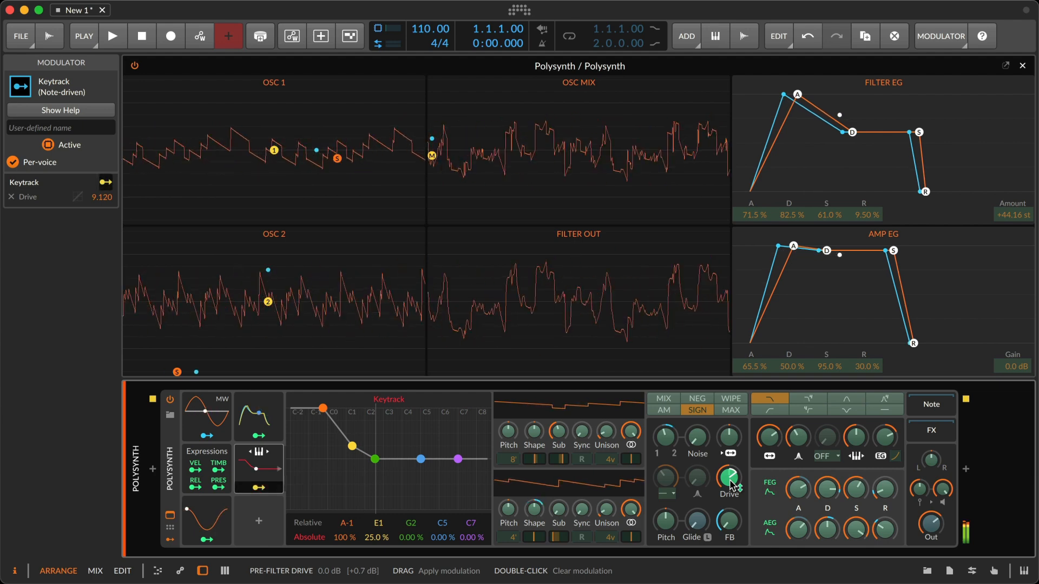
drag(730, 480, 730, 469)
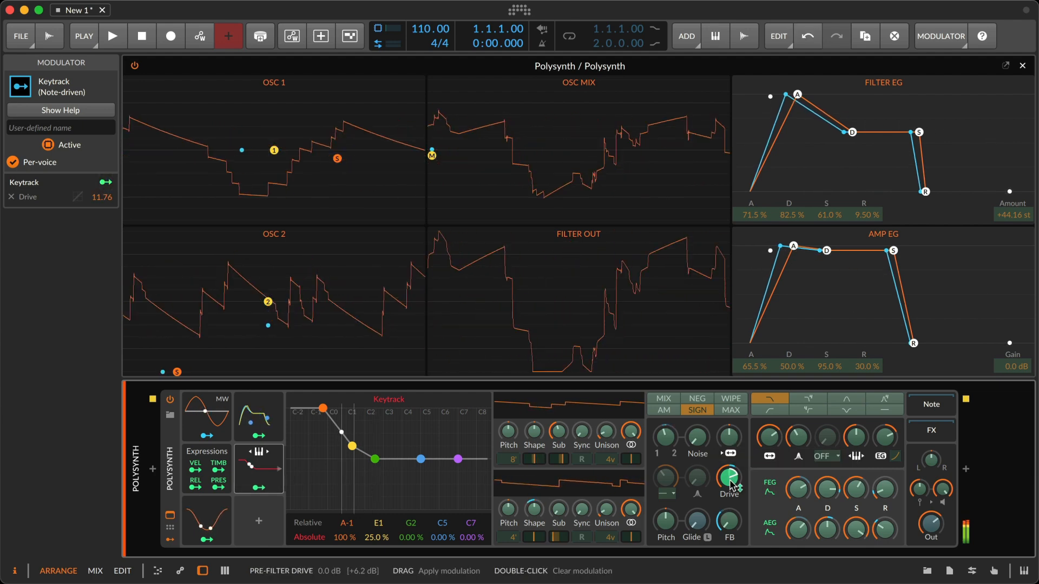
click(259, 488)
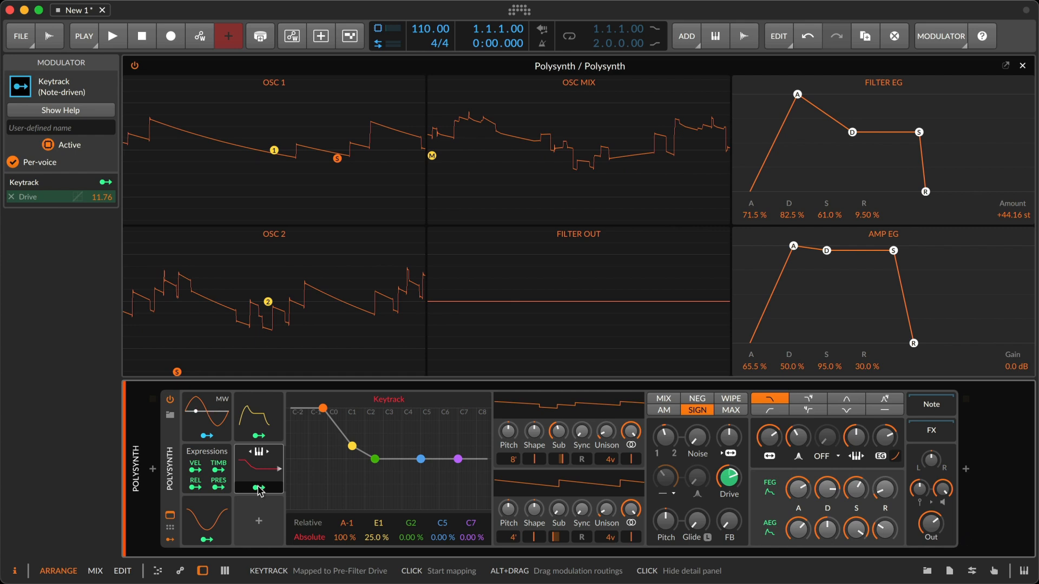
Step: Duplicate the Keytrack modulator and place the copy in the empty slot below the original
click(256, 459)
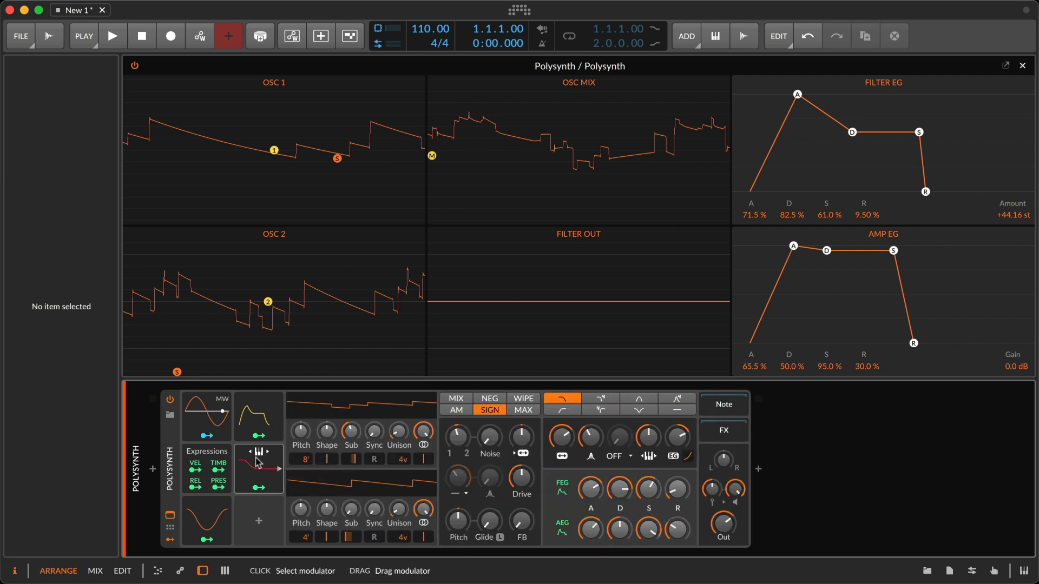
click(256, 472)
click(258, 476)
key(super+d)
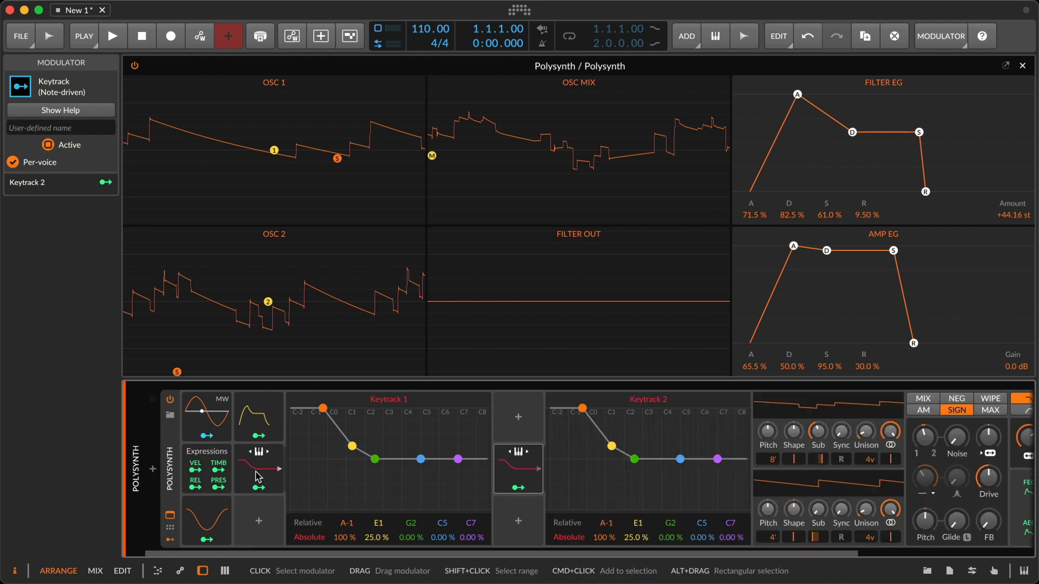
drag(509, 474, 265, 518)
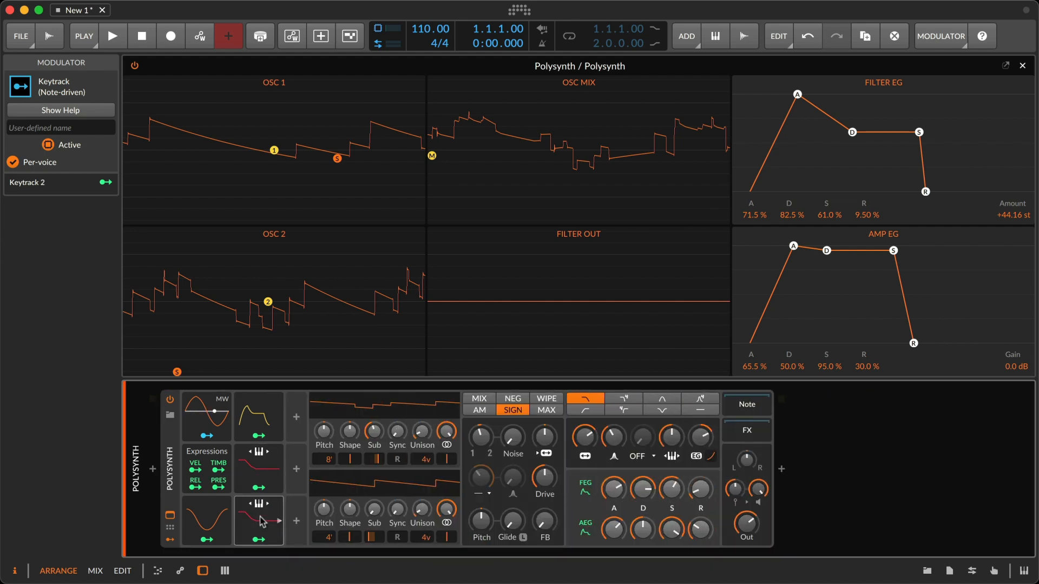
click(262, 540)
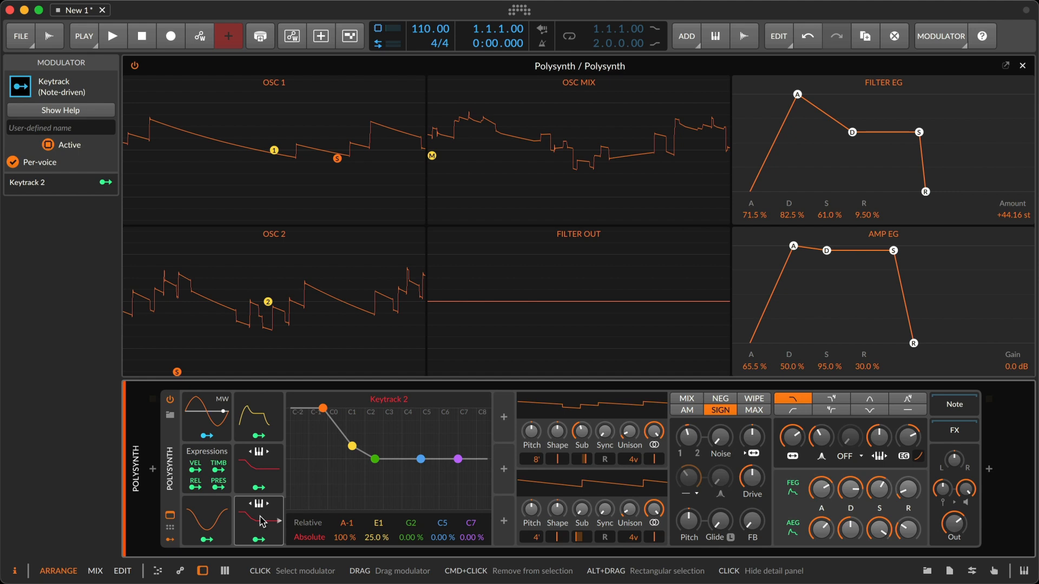
Step: Reshape the Keytrack copy's curve to 0 % at A-1 and E1, 31 % at C5 and 82 % at C7
double_click(377, 537)
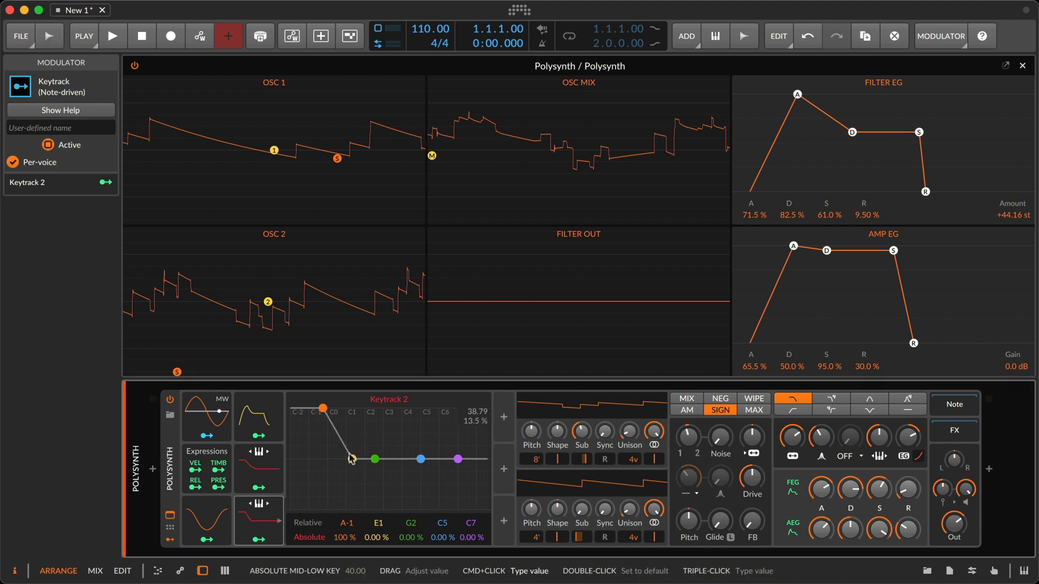
super+click(343, 537)
text(0)
key(Return)
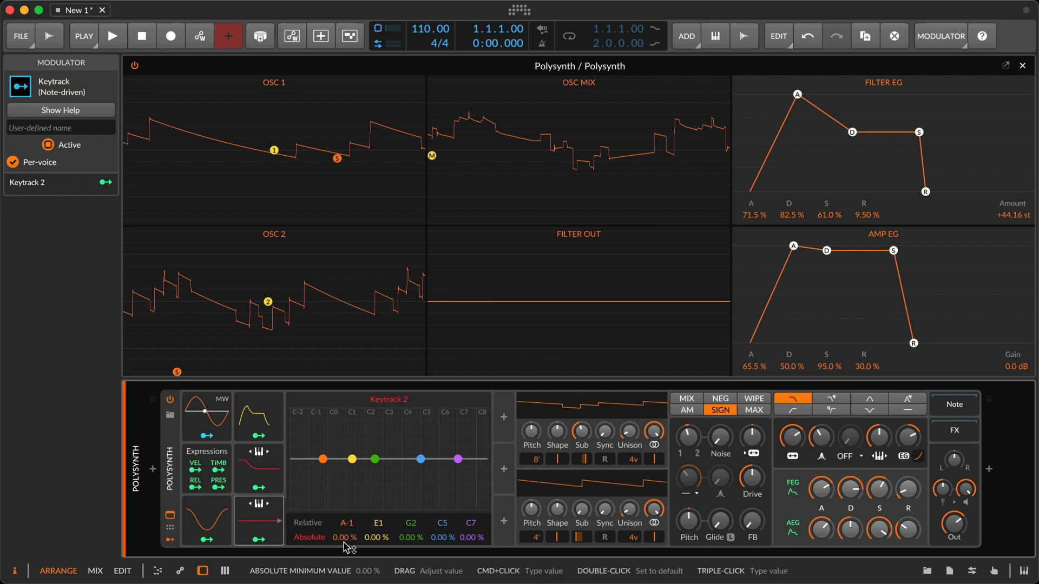
drag(442, 538, 475, 495)
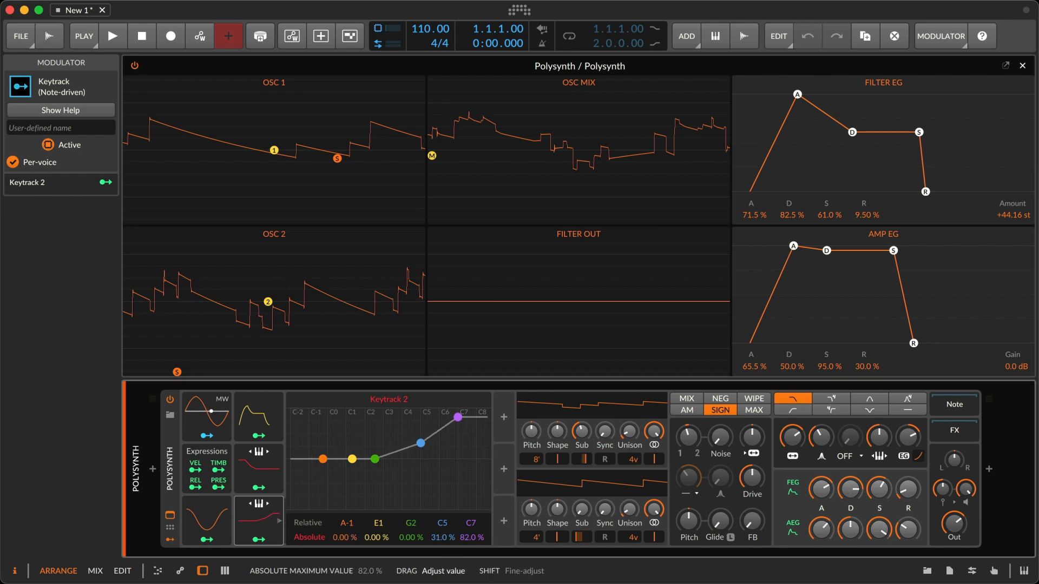
drag(479, 538, 478, 543)
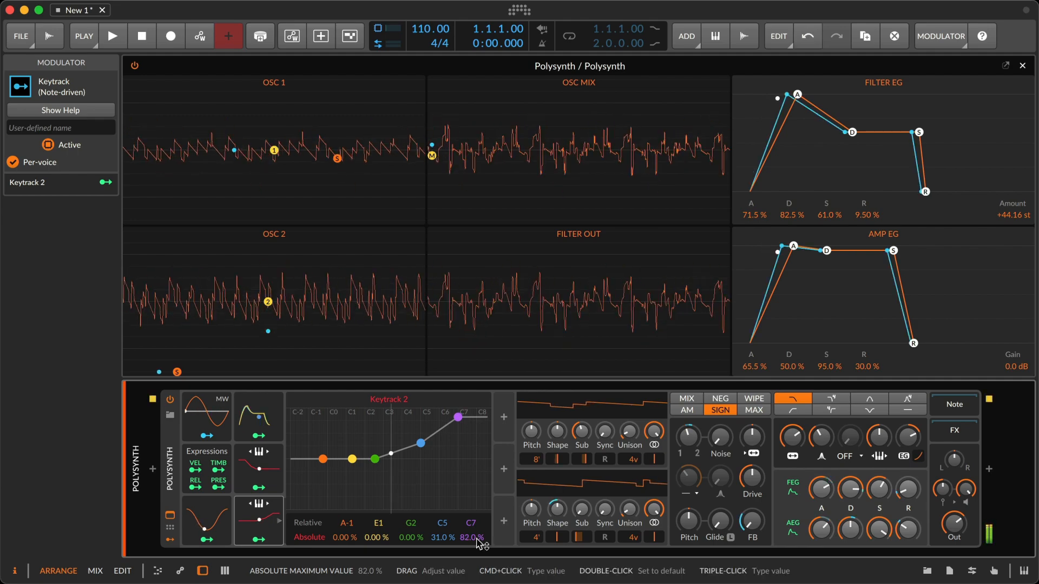
Step: Modulate the noise level by 0.130 with the second Keytrack modulator
click(259, 540)
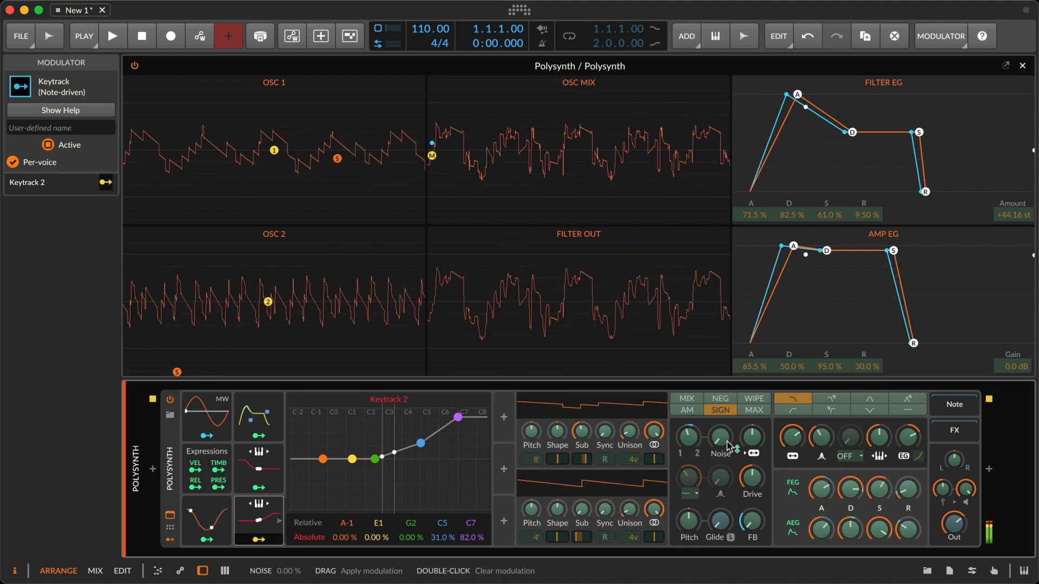
drag(710, 437, 720, 431)
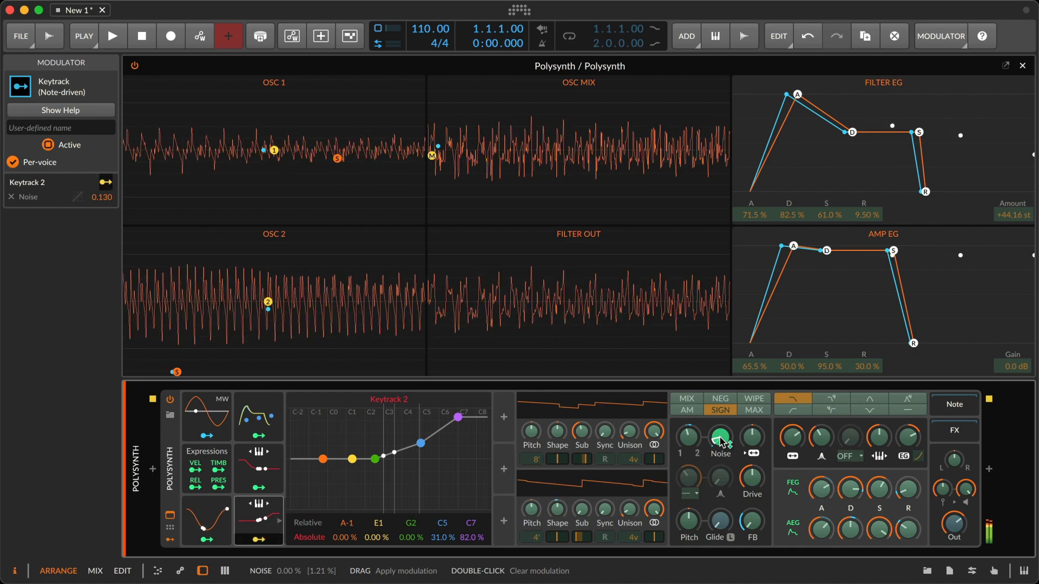
Step: Raise the second Keytrack modulator's noise amount to 0.180 and modulate the oscillator 1/2 mix by 0.100 with it
drag(720, 441, 720, 439)
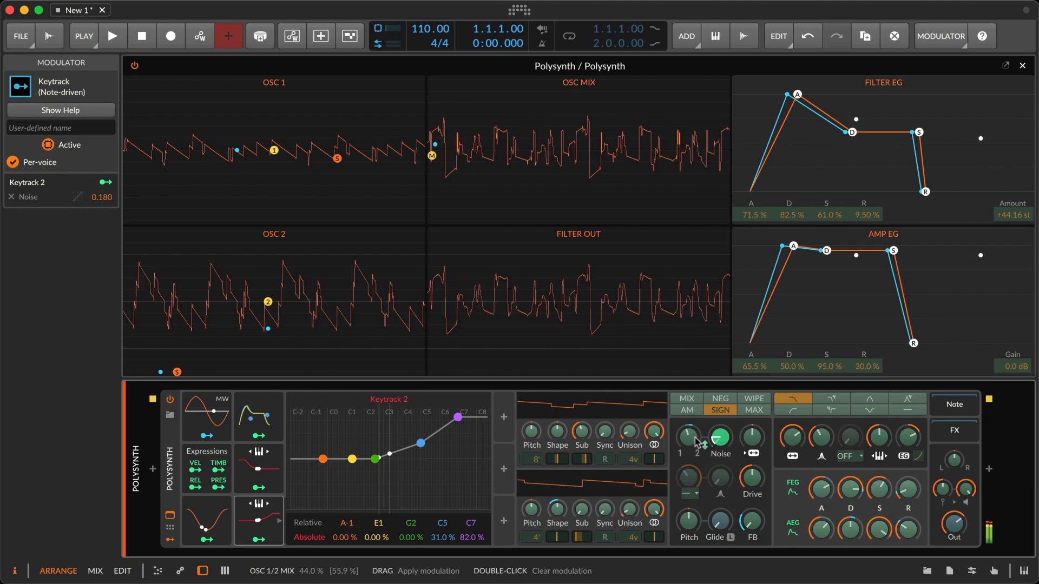
drag(689, 436, 689, 437)
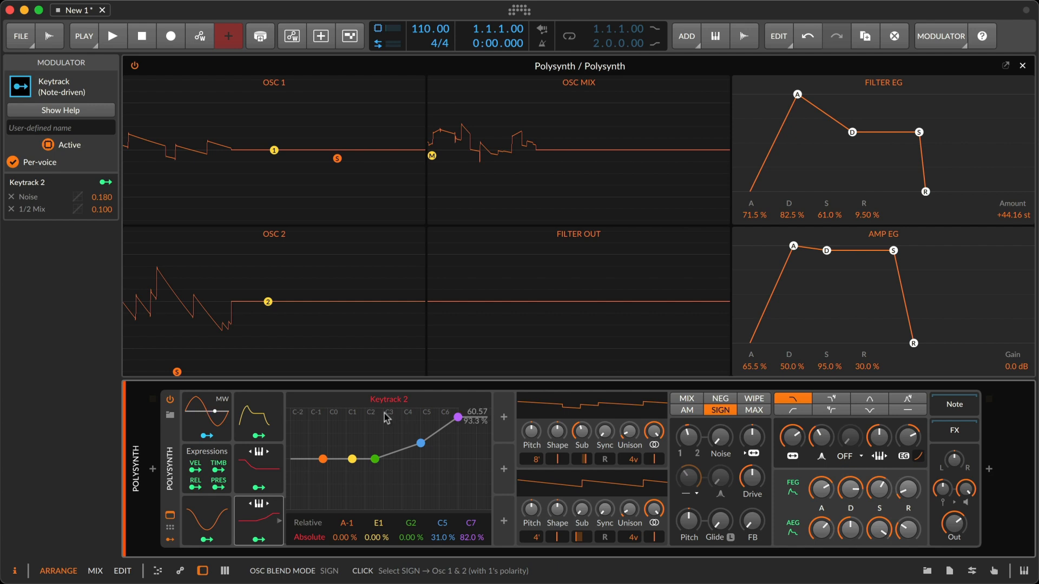
Step: Set Polysynth's voice stacking to 3 and modulate the Blend parameter by 1.000 with the Voice Stack Spread ± source
click(172, 476)
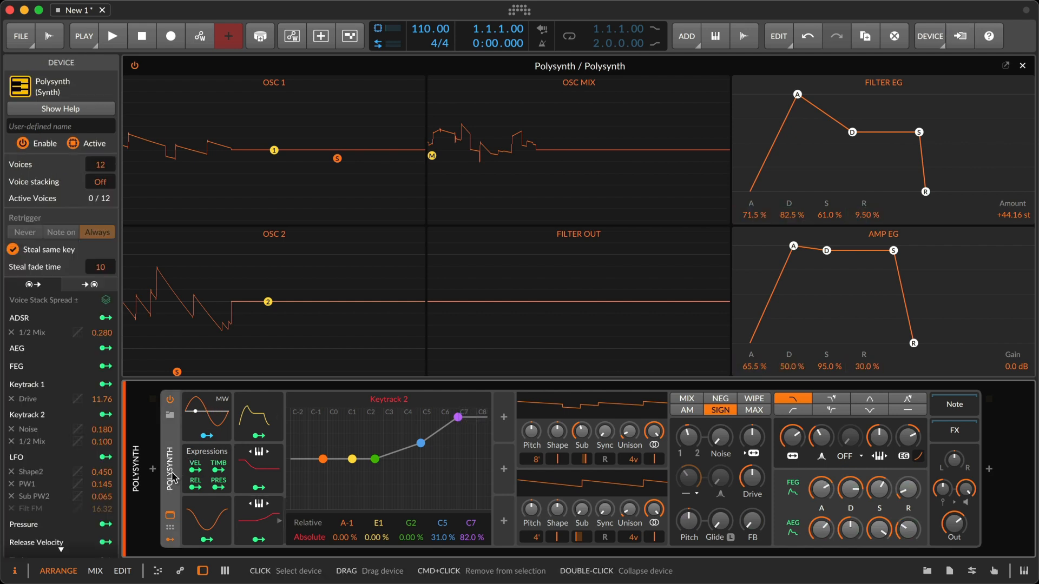
mouse_move(100, 182)
mouse_down()
mouse_move(101, 173)
mouse_move(106, 191)
mouse_up()
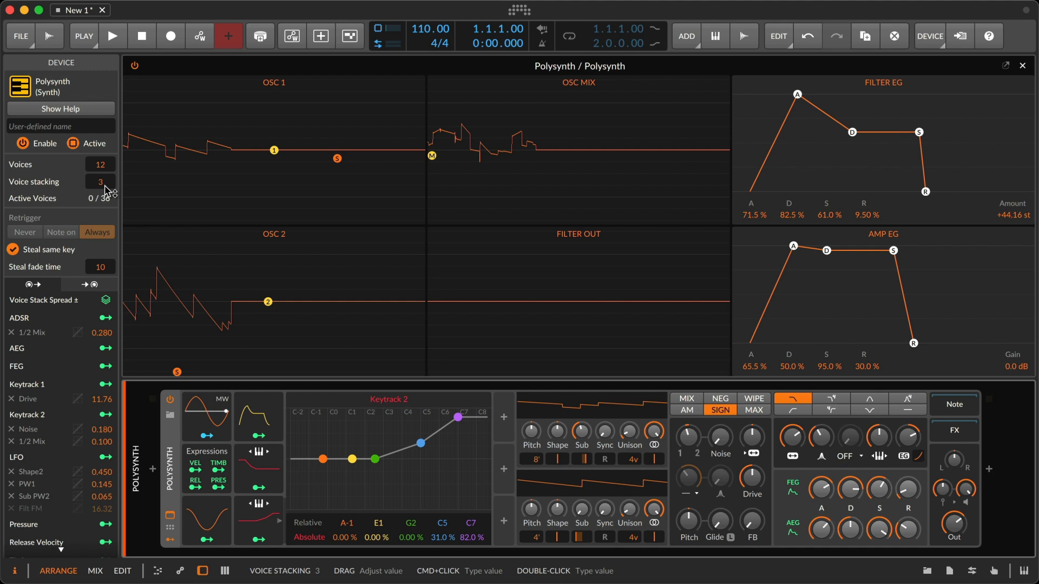
click(105, 300)
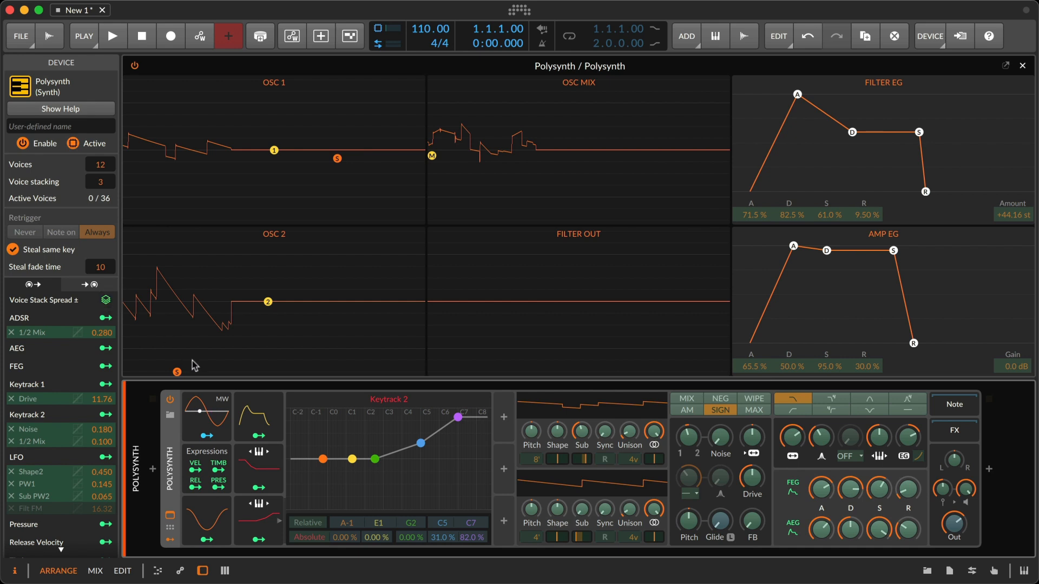
drag(728, 423, 729, 406)
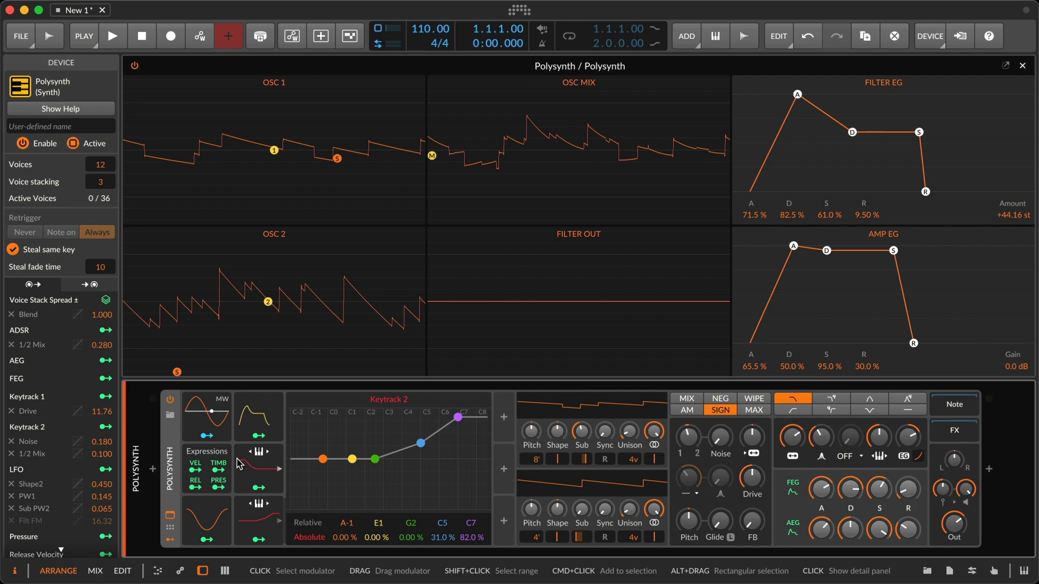
Step: Close the Keytrack 2 curve details and insert a Distortion device into Polysynth's FX chain
click(261, 522)
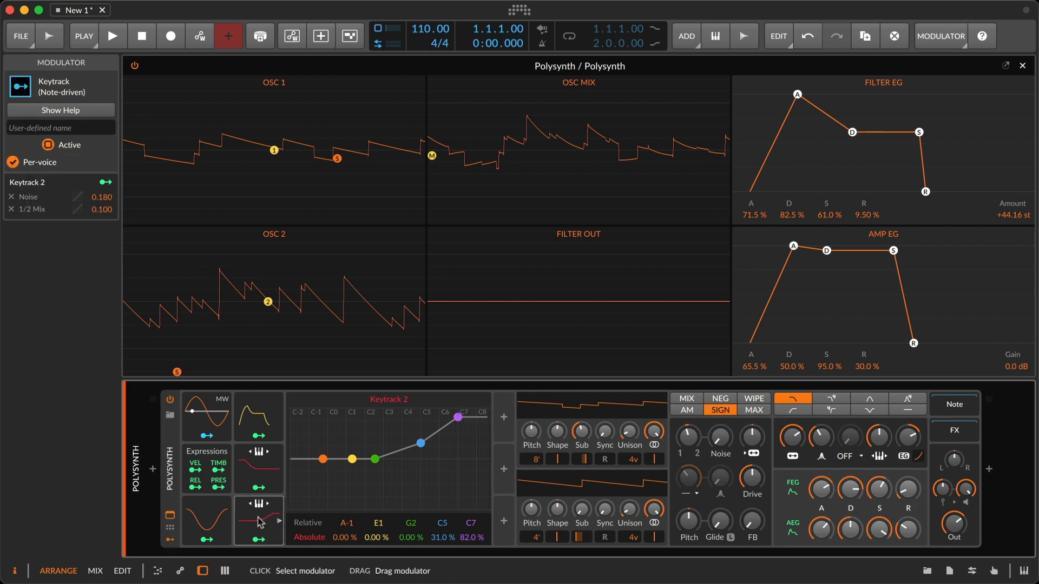
click(260, 522)
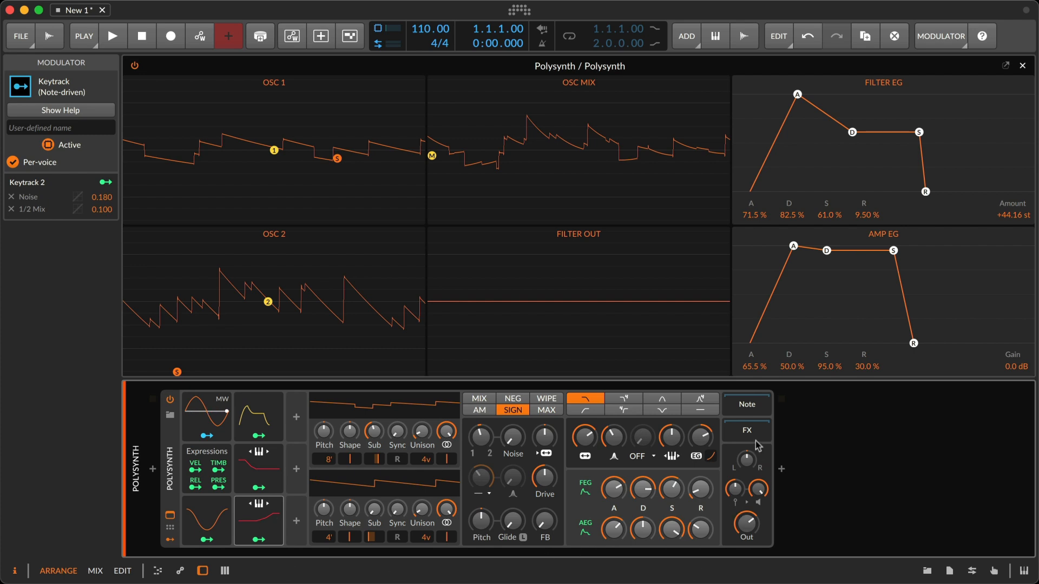
click(782, 471)
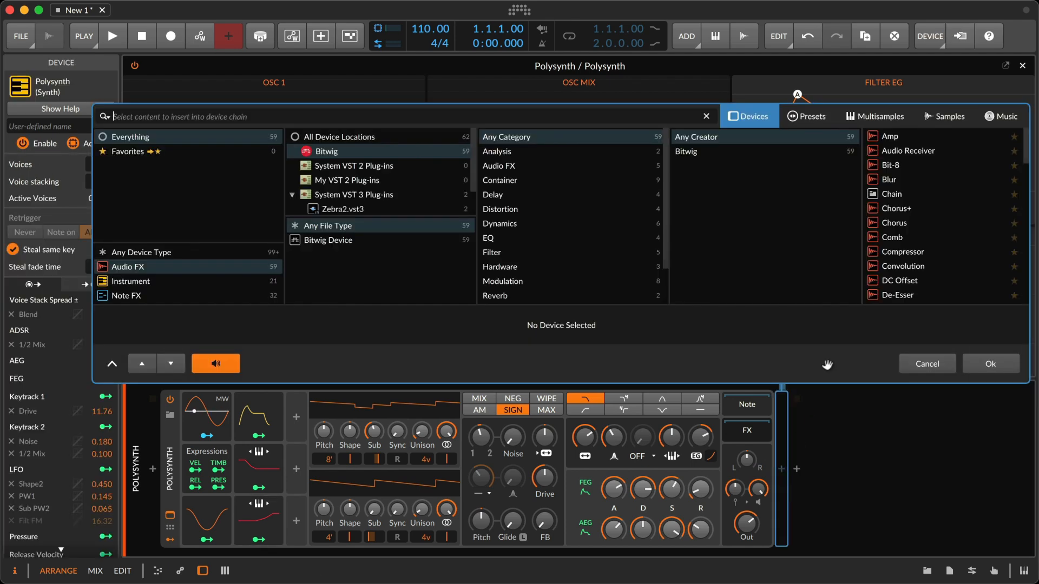
scroll(898, 281, down, 3)
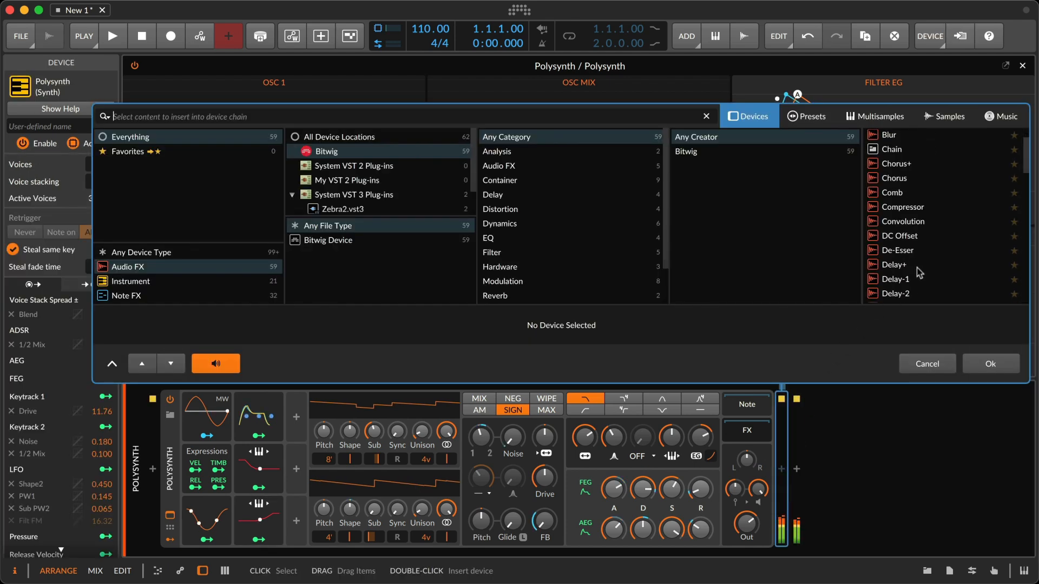
scroll(919, 281, down, 3)
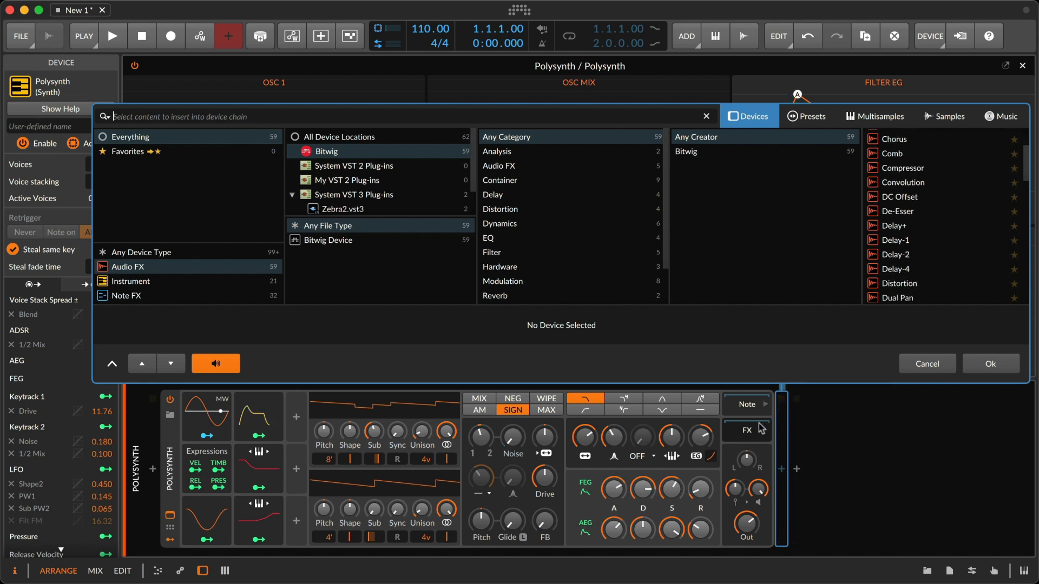
click(914, 283)
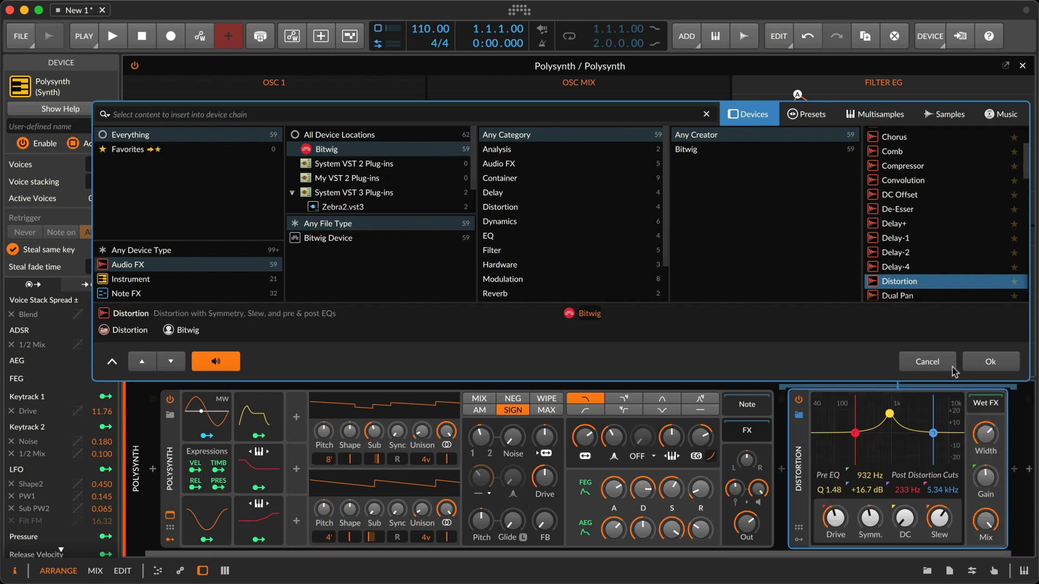
click(982, 368)
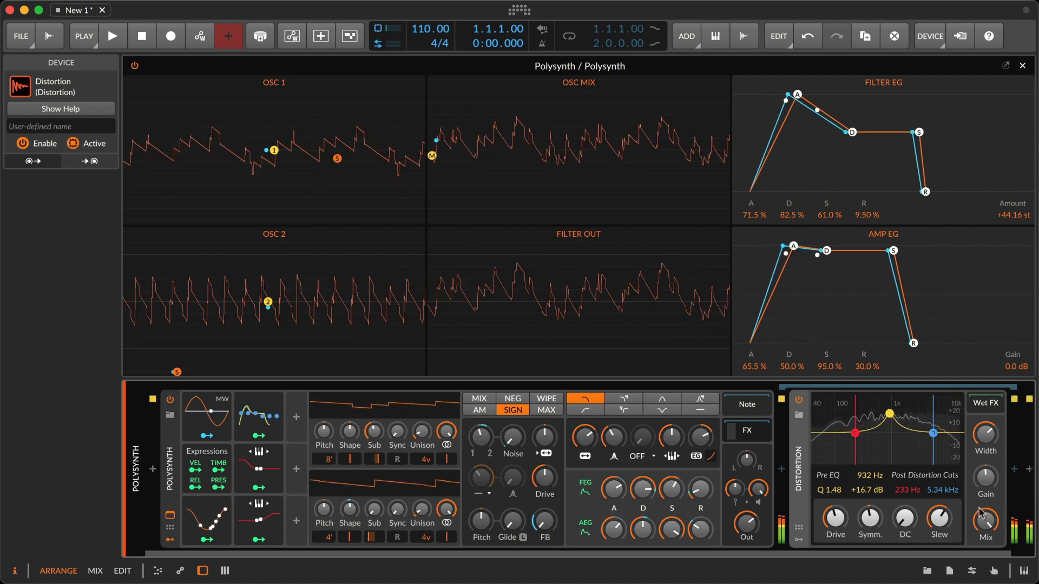
Step: Set the Distortion's pre-EQ bell gain to −11.7 dB, DC bias to −11.8 dB, wet gain to +3.2 dB and mix to 24 %
drag(985, 520, 985, 555)
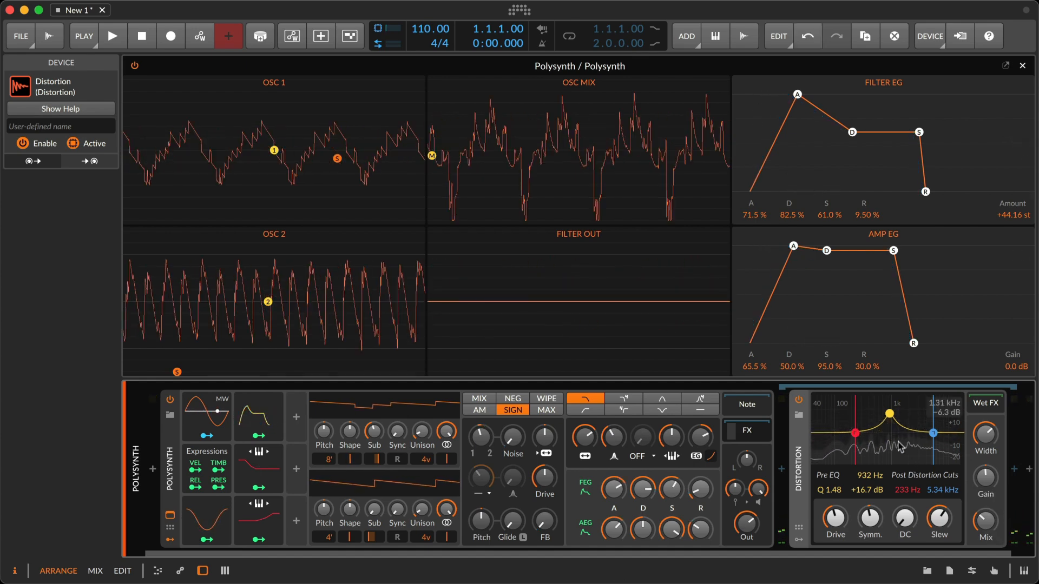
drag(890, 416, 890, 453)
drag(986, 522, 985, 521)
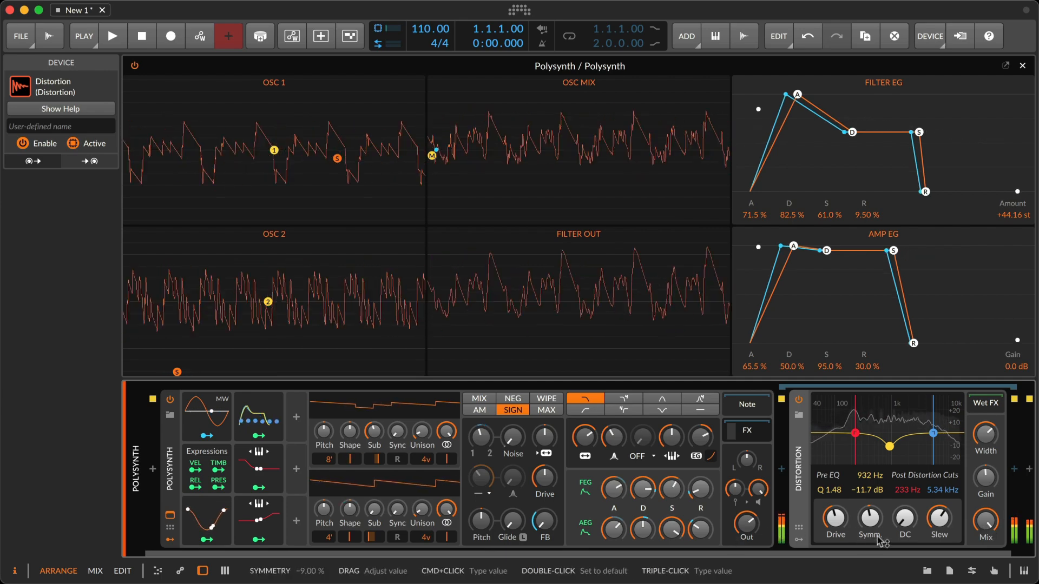
mouse_move(908, 520)
mouse_down()
mouse_move(908, 506)
mouse_move(909, 521)
mouse_up()
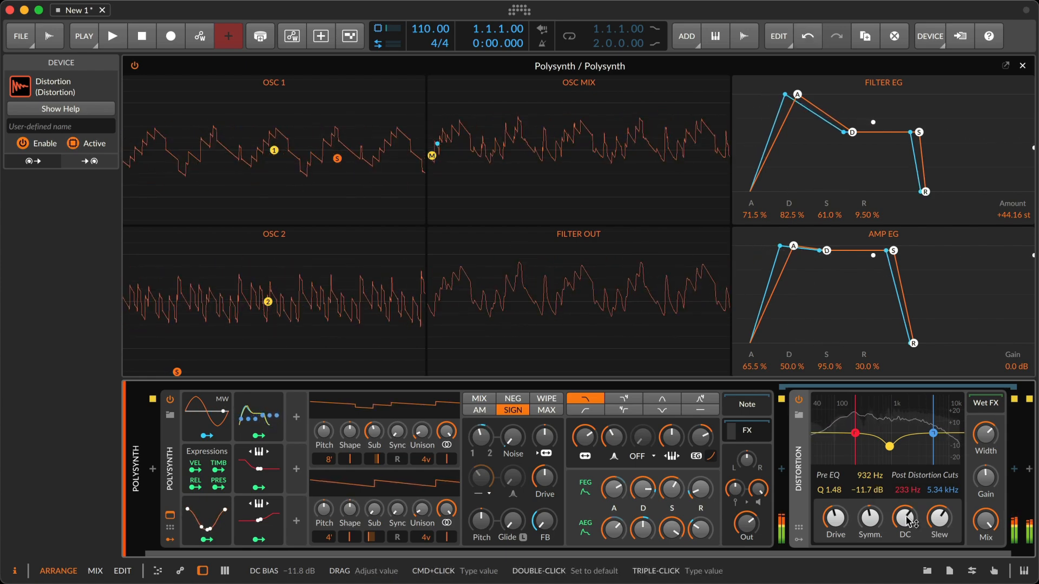
drag(985, 477, 985, 476)
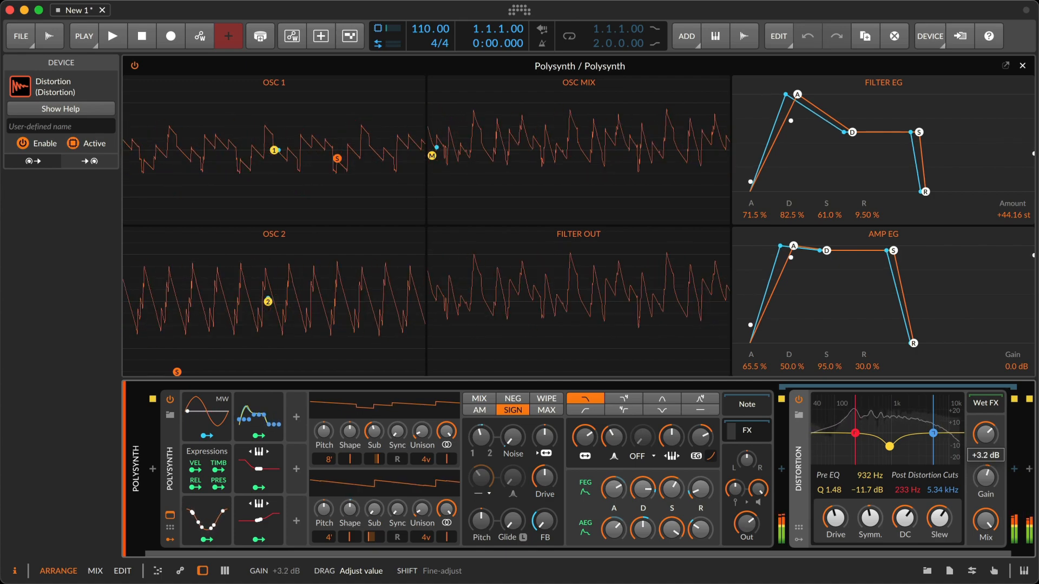
drag(986, 521, 985, 578)
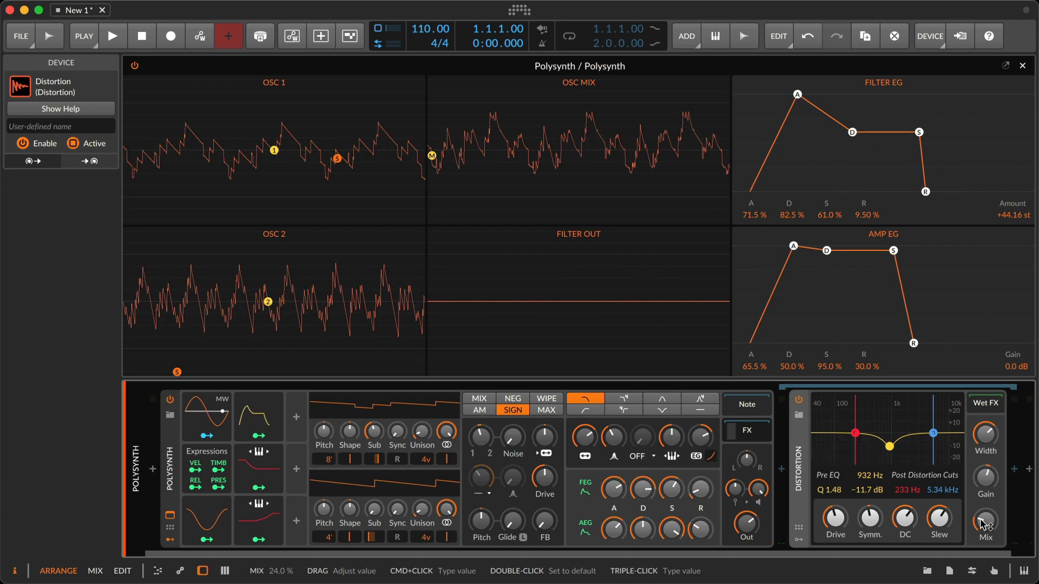
Step: Insert a Flanger+ from the Modulation category into the Distortion's Wet FX chain
scroll(983, 524, right, 1)
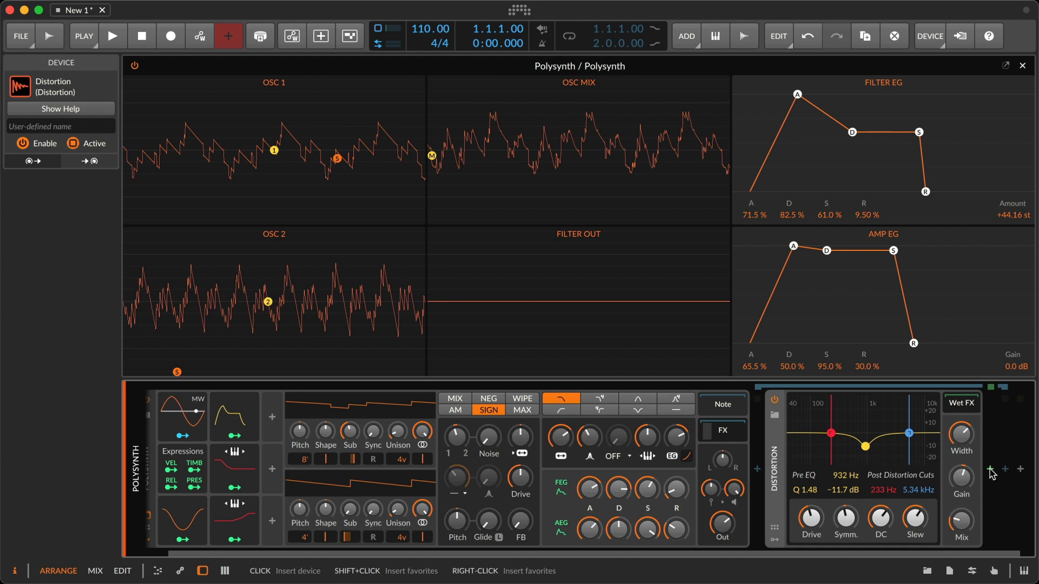
click(990, 469)
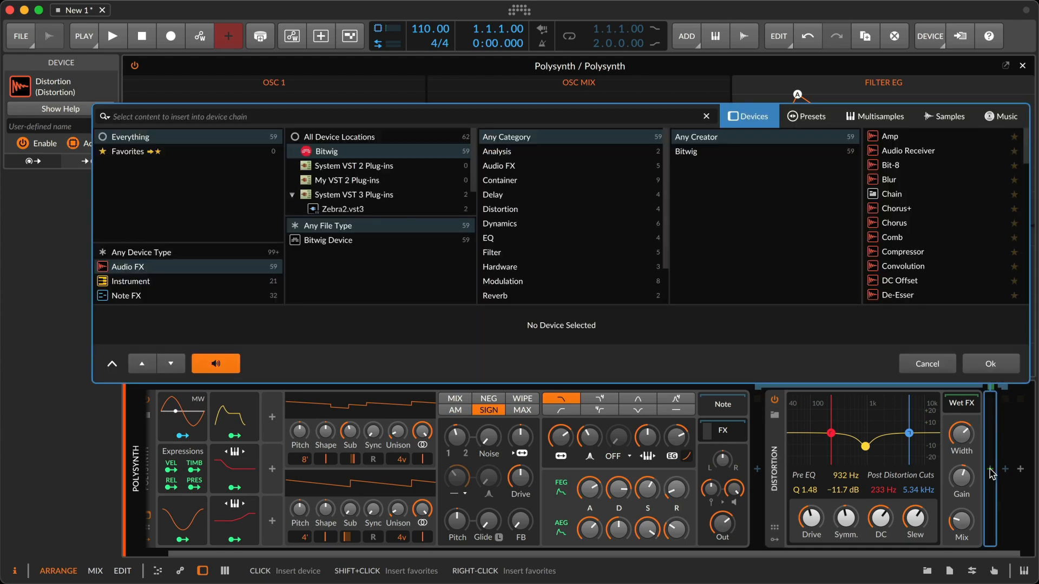
scroll(925, 272, down, 2)
scroll(925, 272, down, 3)
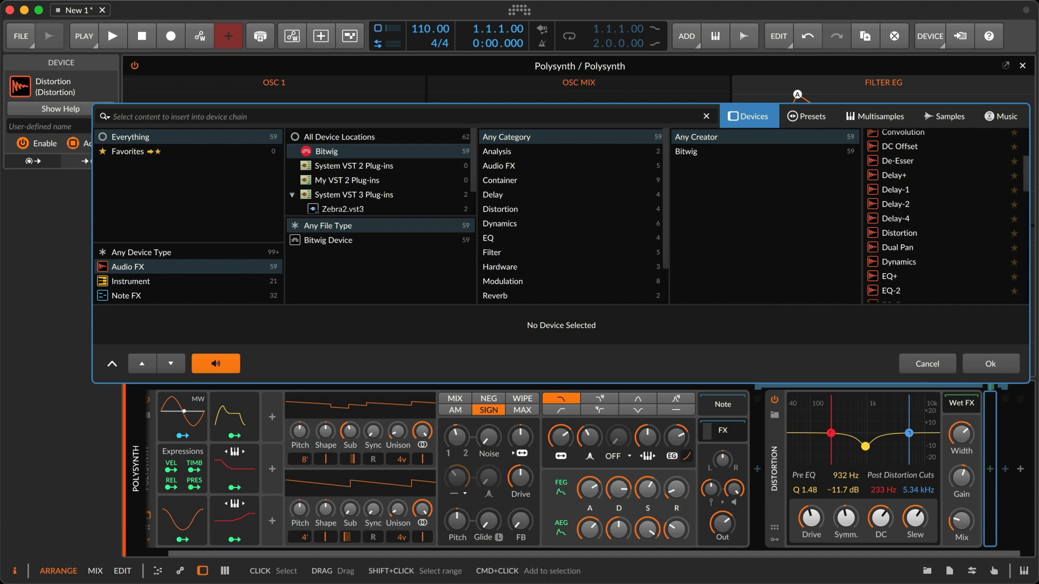
click(536, 286)
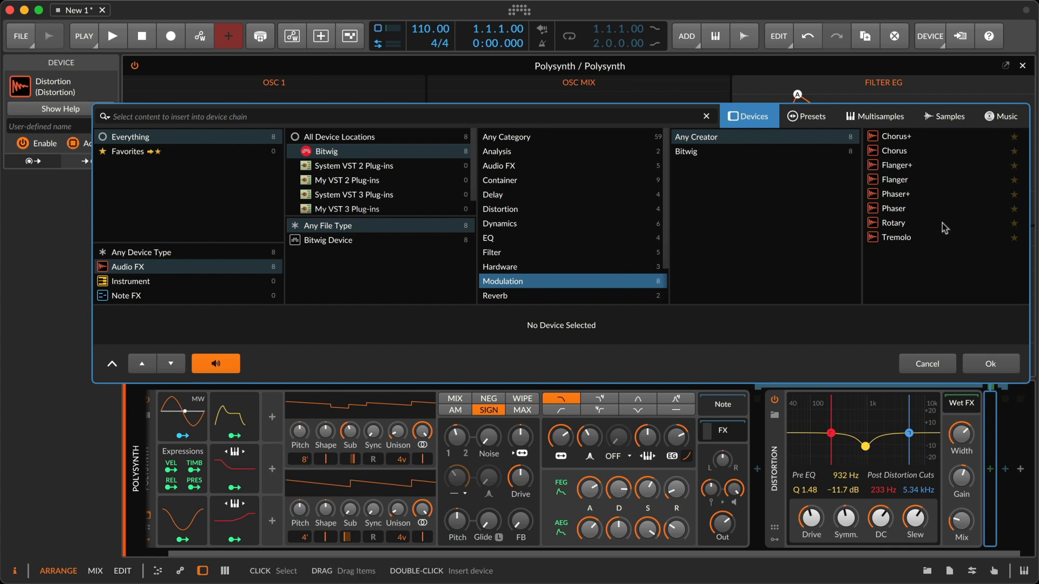
click(916, 167)
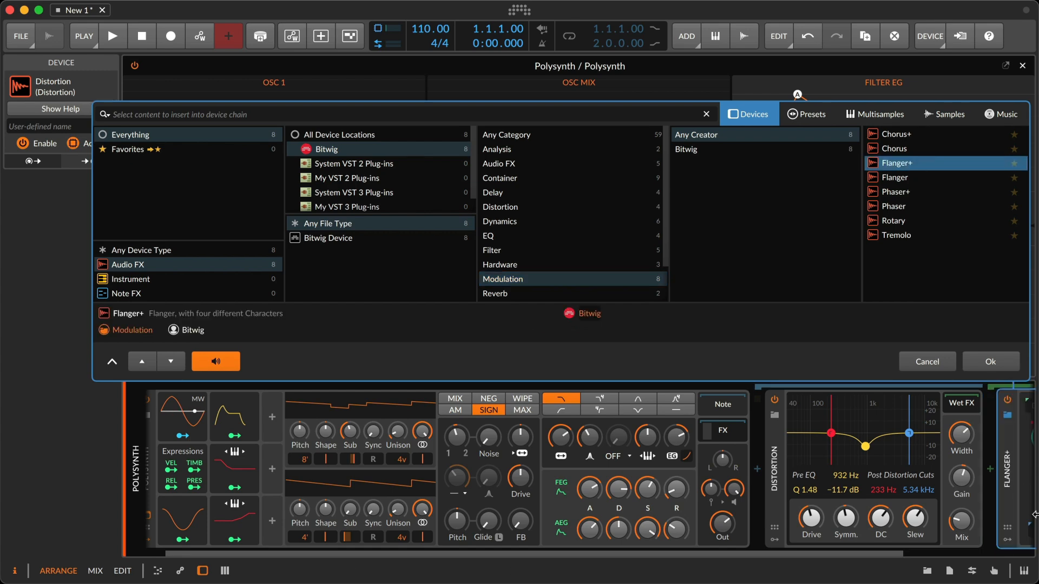
click(992, 364)
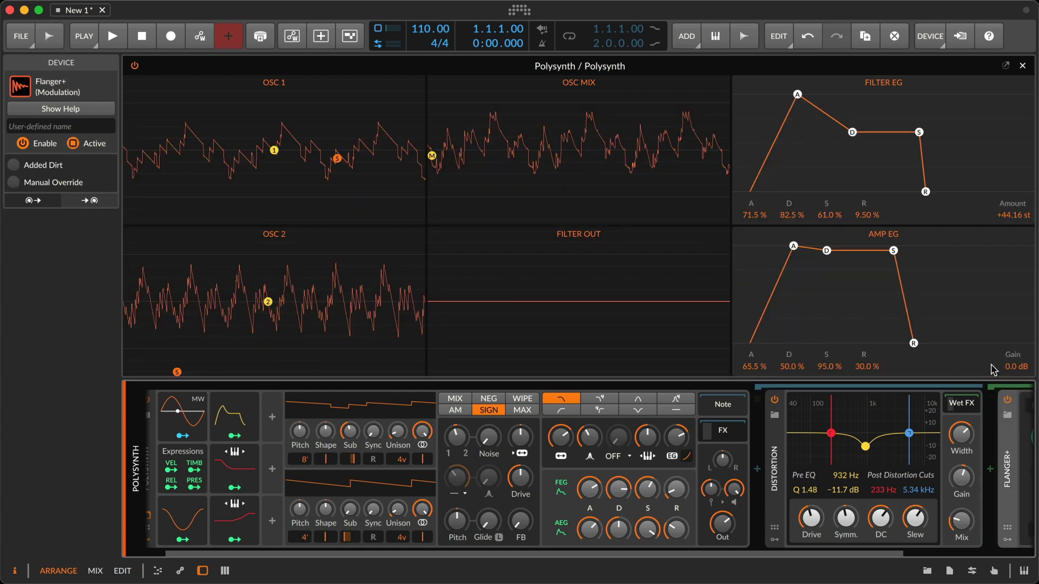
Step: Audition the Distortion mix fully dry and at 100 %, and reduce it again
scroll(989, 460, right, 5)
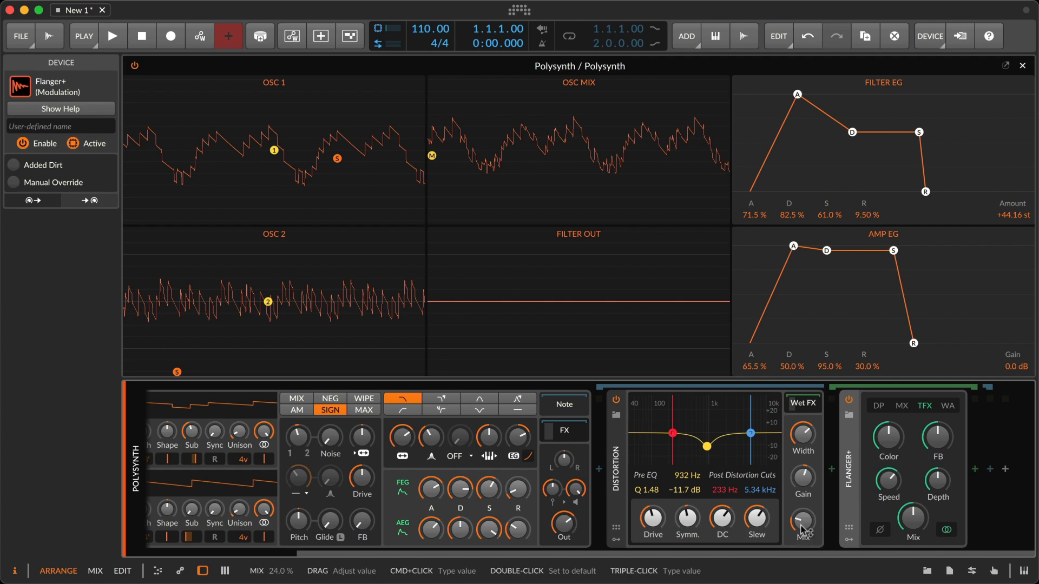
drag(800, 524, 799, 554)
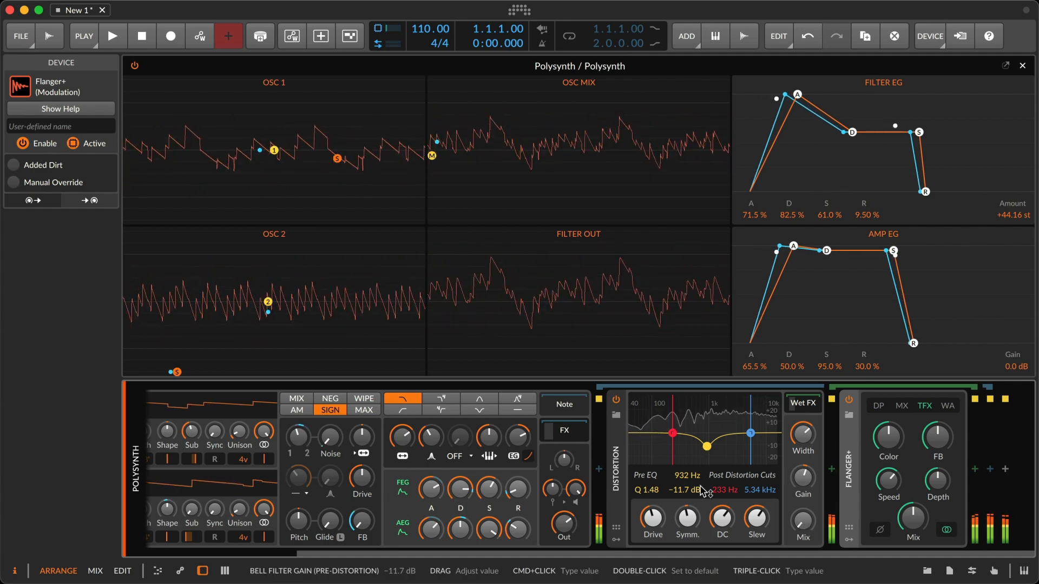
drag(799, 521, 799, 422)
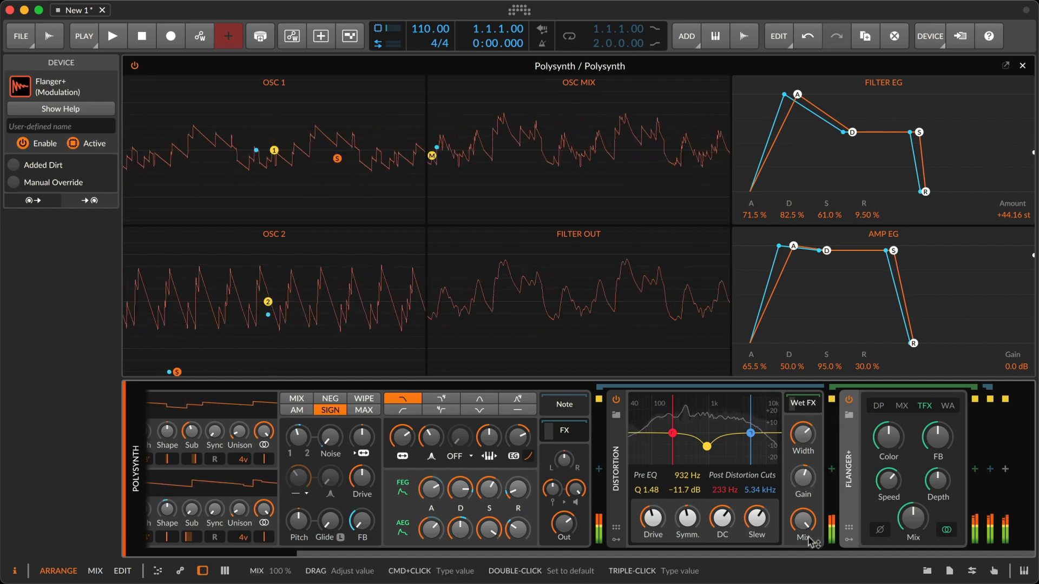
drag(804, 526, 803, 523)
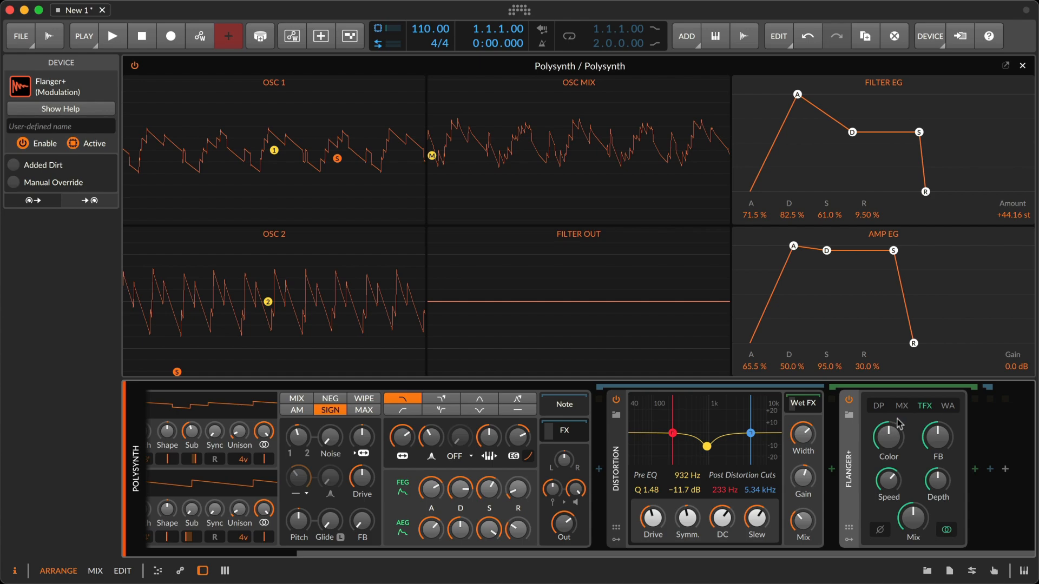
Step: Switch the Flanger+ to its DP character, raise its feedback and depth, and slow down its speed
drag(938, 439, 938, 395)
drag(932, 486, 887, 499)
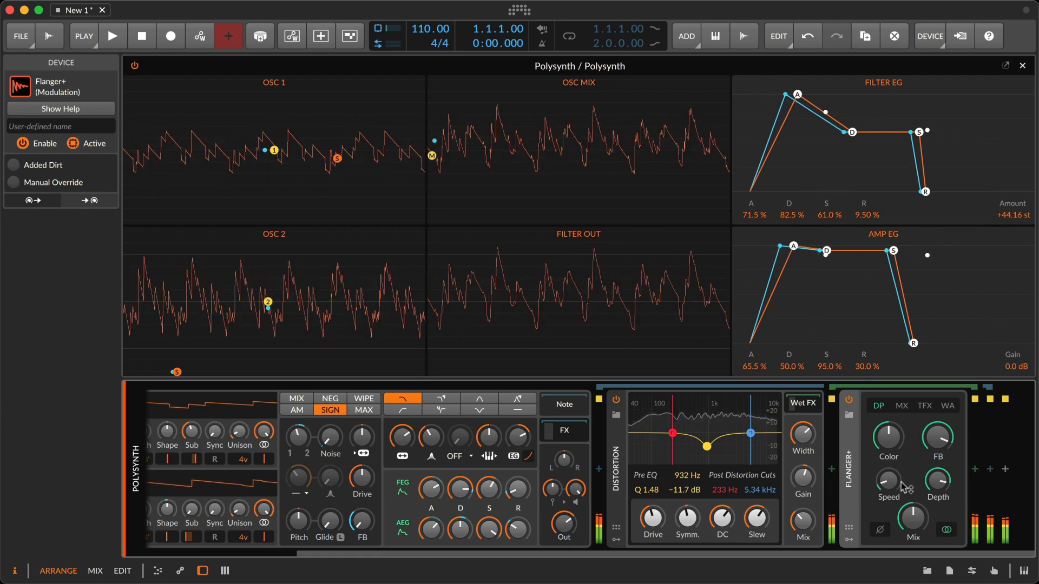
Step: Balance the two effects by setting the Flanger+ mix to 54 % and the Distortion mix to 34 %
drag(908, 515, 908, 470)
drag(805, 516, 805, 480)
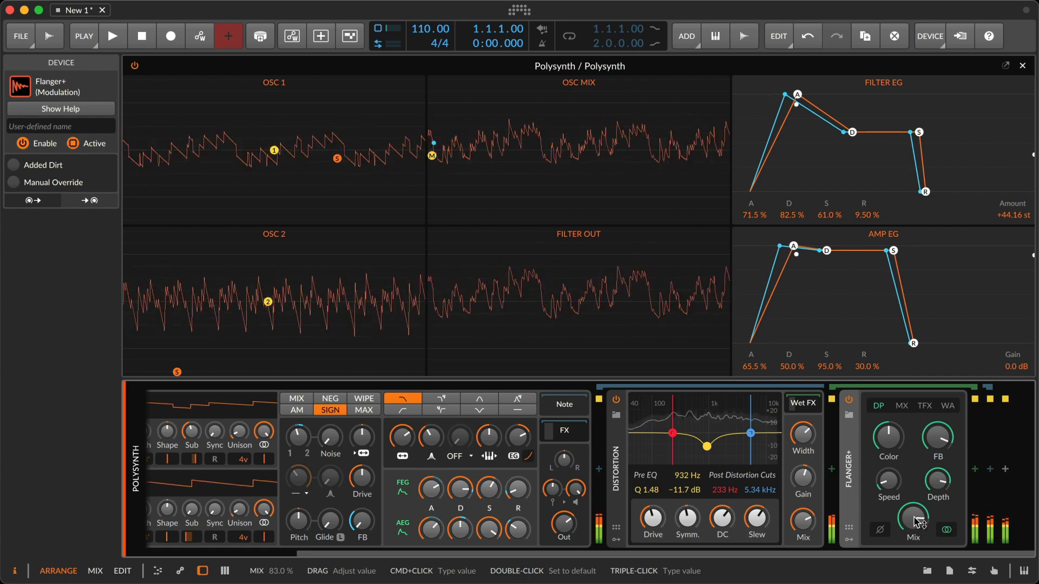
drag(918, 522, 918, 535)
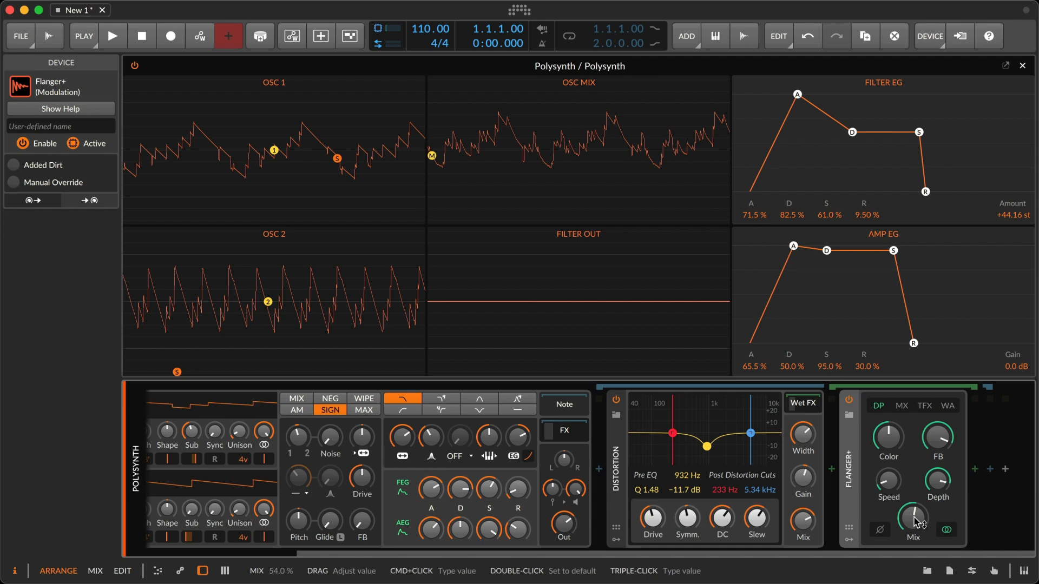
drag(803, 521, 805, 526)
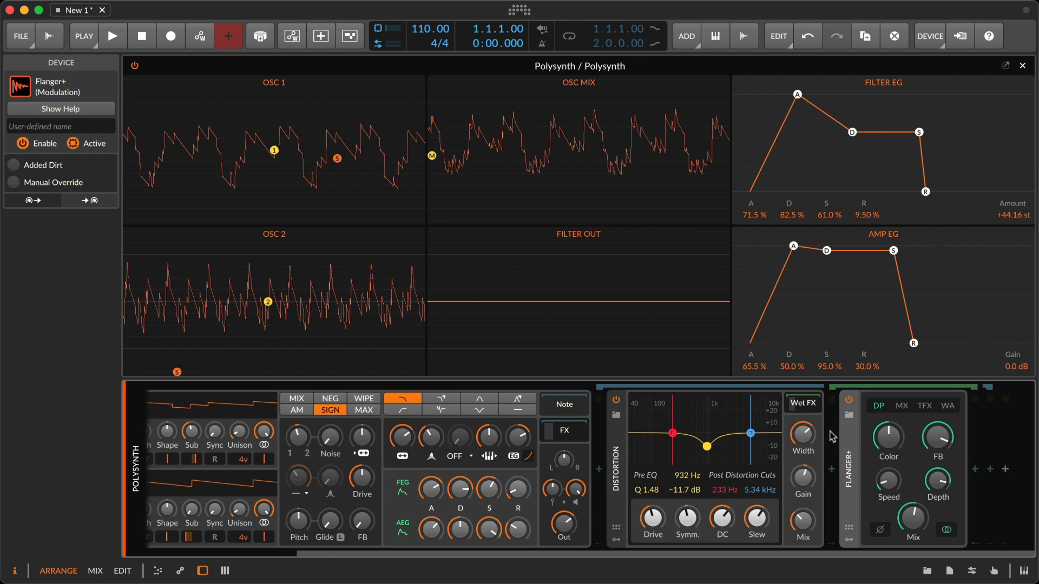
Step: Insert a Reverb after the Distortion in the Polysynth's FX chain
scroll(803, 412, left, 3)
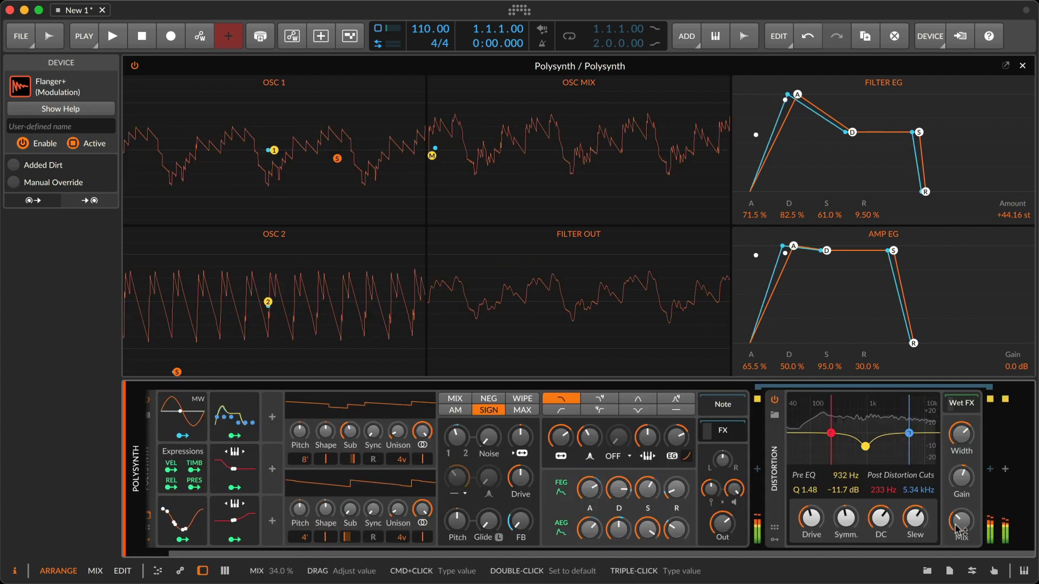
click(990, 470)
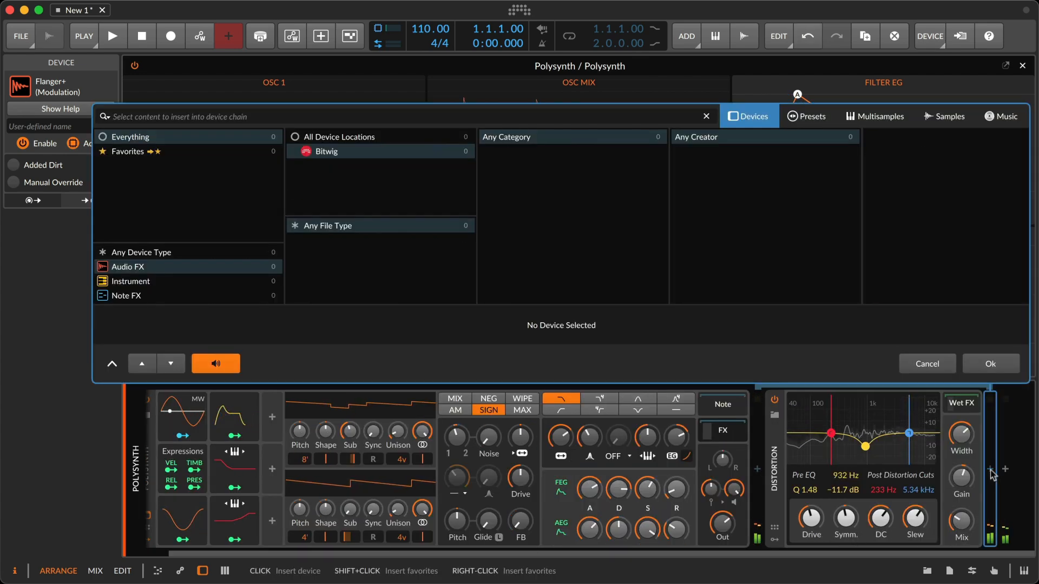
text(rev)
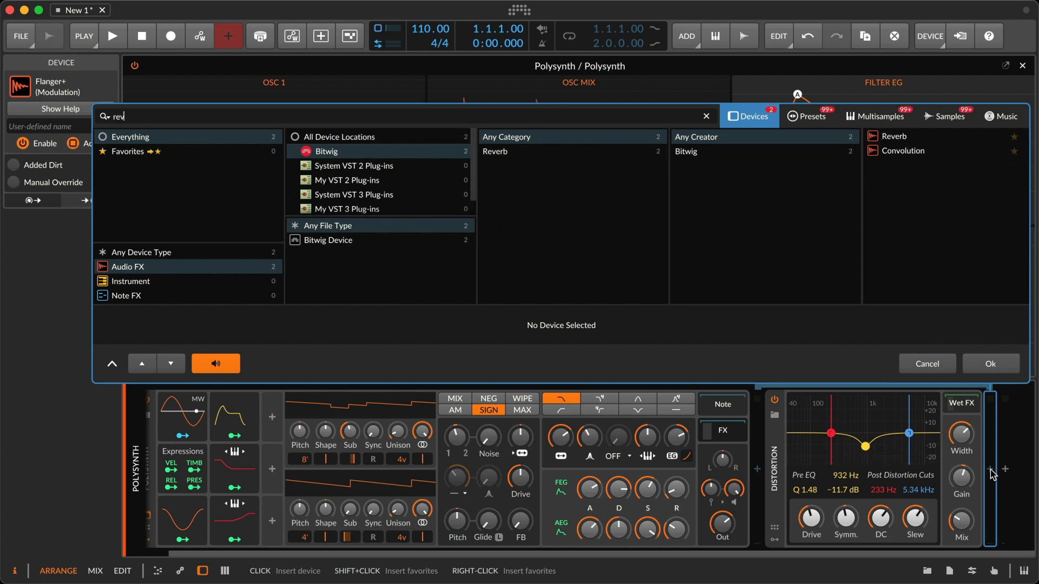
key(Down)
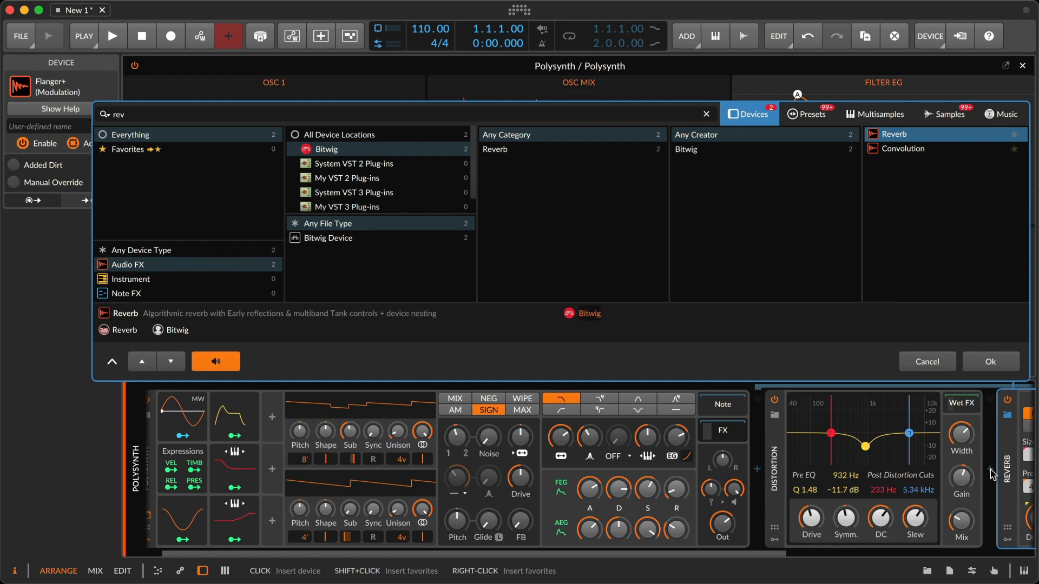
key(Return)
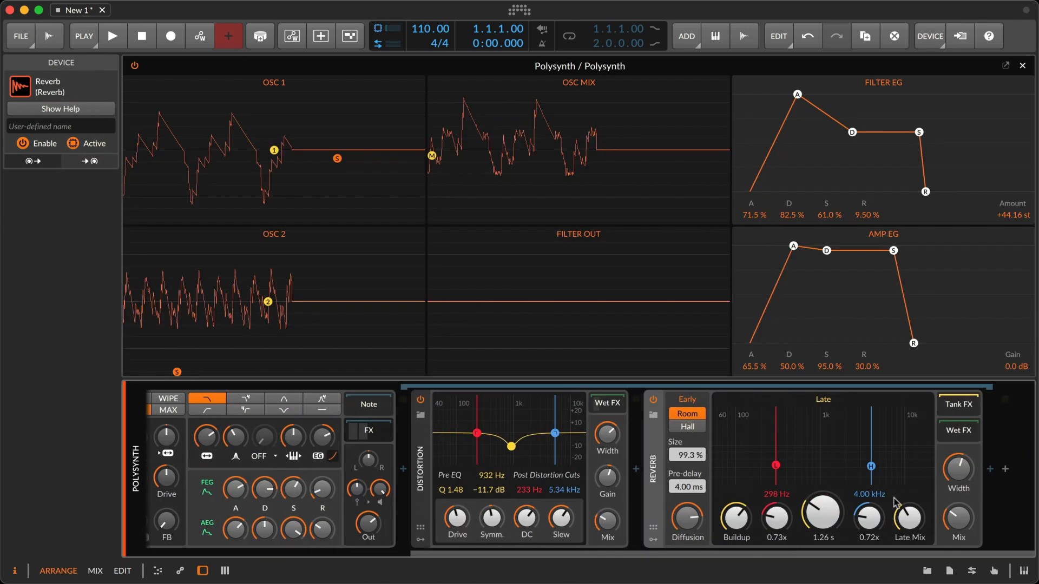
Step: Set the Reverb's late decay time to 5.75 s and insert a Chorus+ from the Modulation category into its Tank FX chain
click(955, 413)
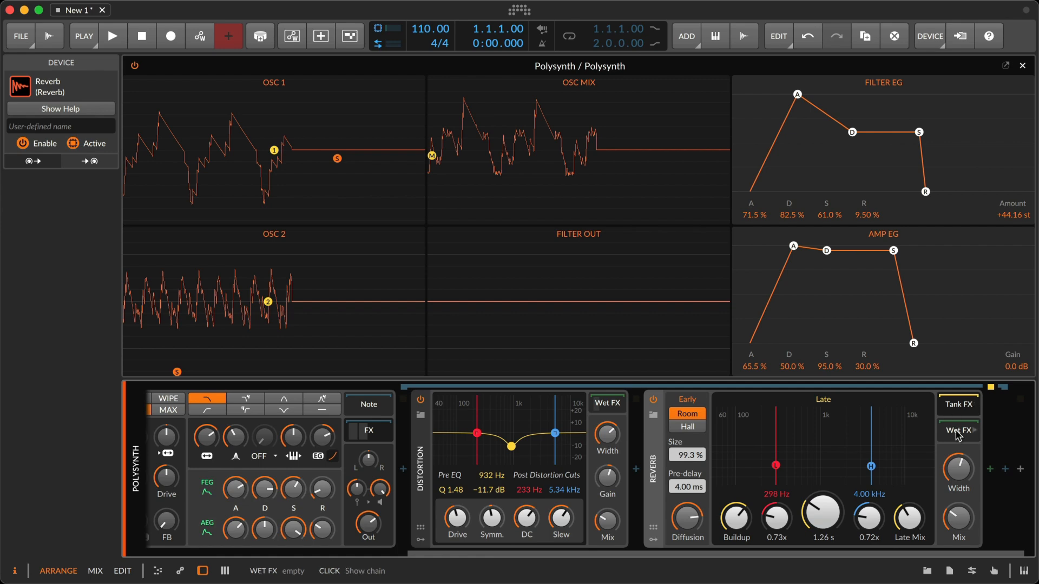
drag(823, 512, 823, 457)
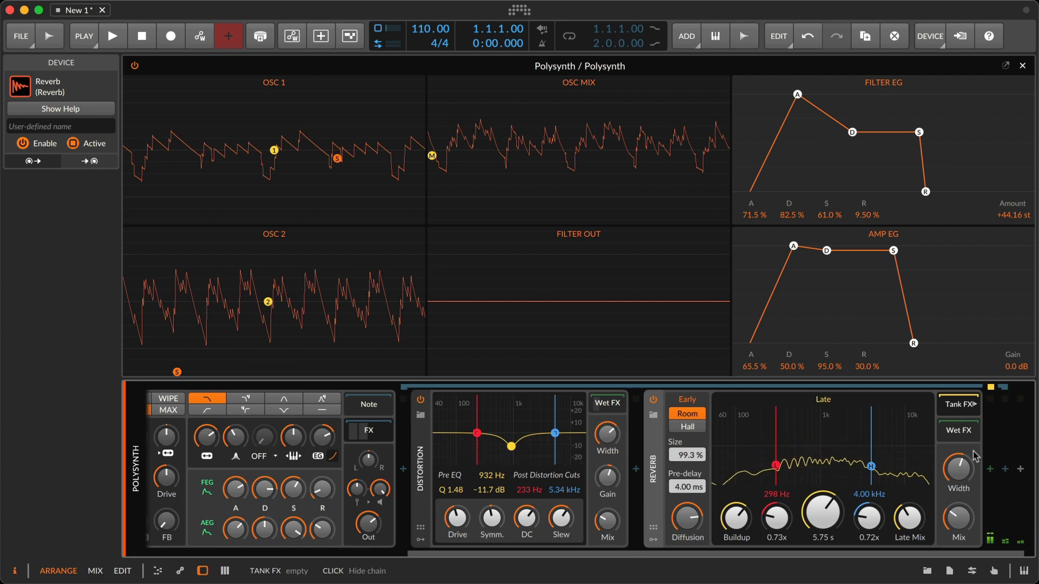
click(990, 469)
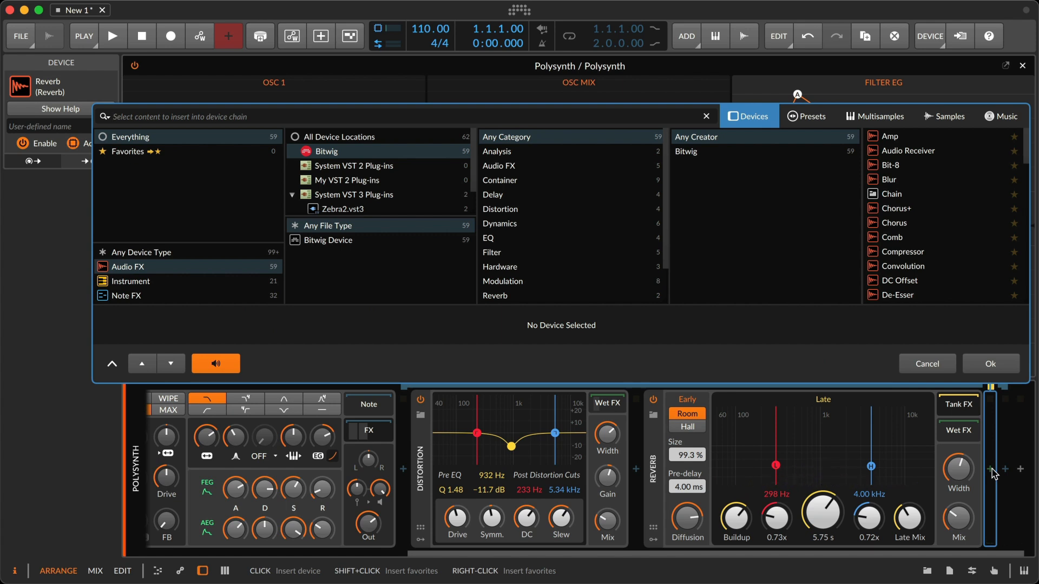
click(599, 281)
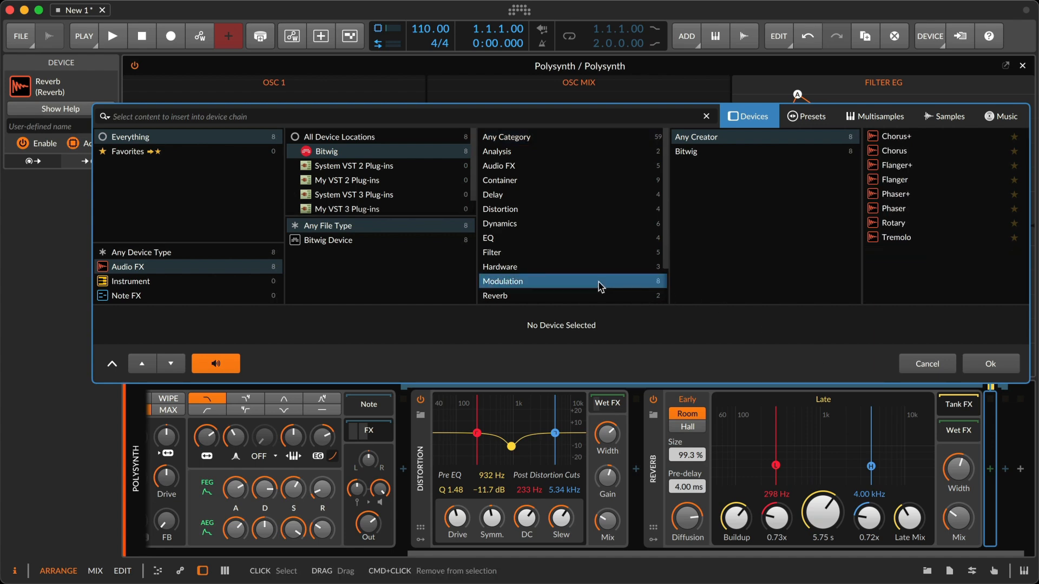
click(905, 140)
click(982, 361)
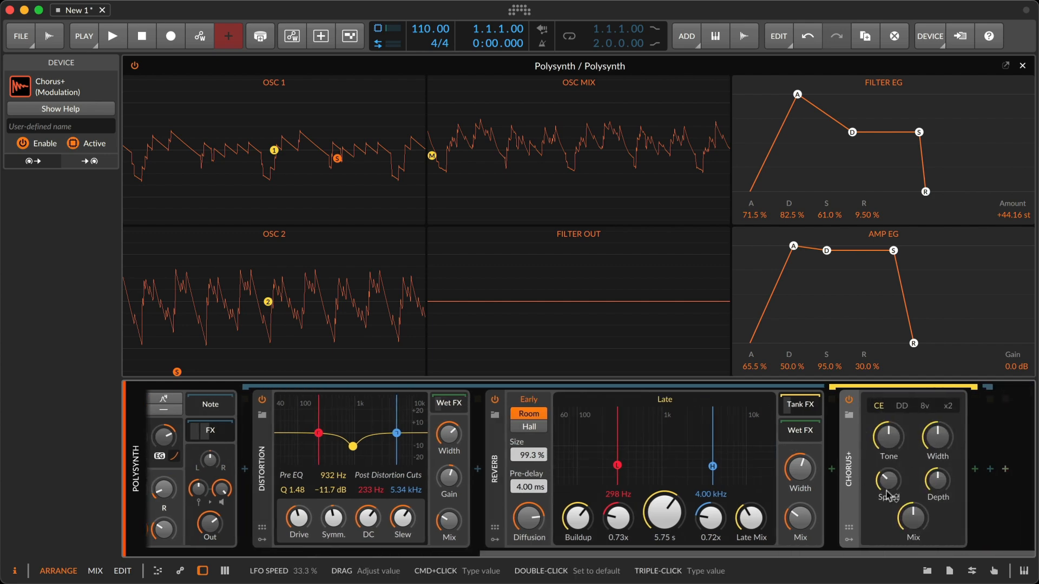
Step: Set the Chorus+ speed to 14.3 %, width to 100 % and depth to 91.5 %, and adjust the Reverb's mix
drag(891, 482, 892, 495)
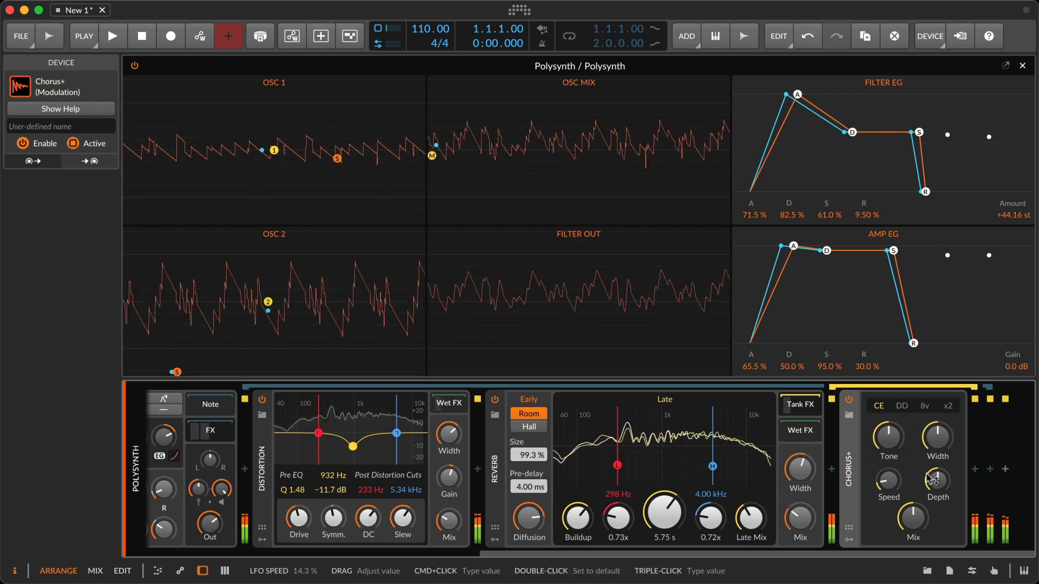
drag(938, 437, 938, 411)
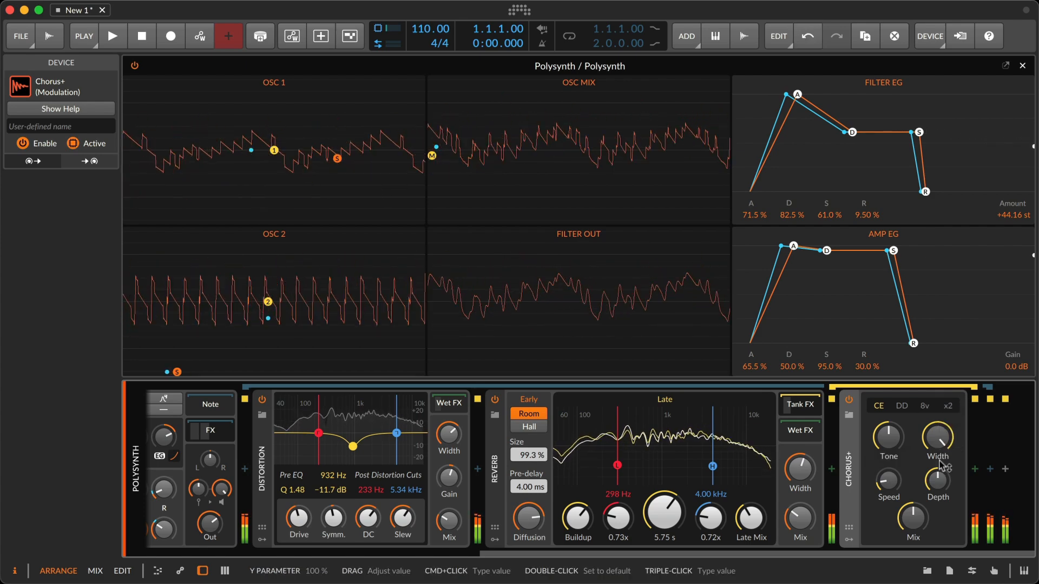
drag(938, 480, 889, 489)
drag(813, 521, 813, 506)
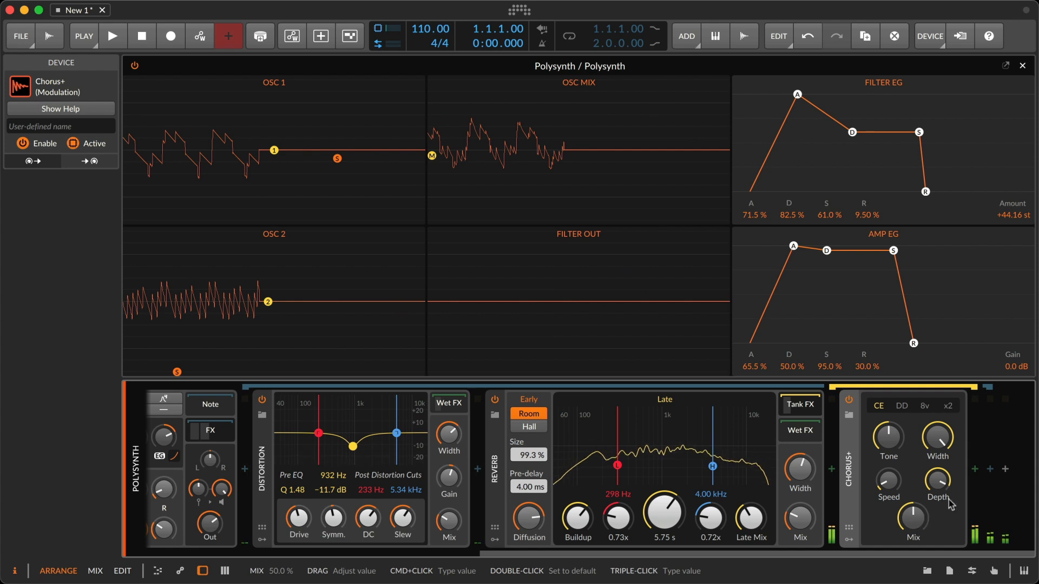
Step: Insert a Tool device after the Chorus+ in the Tank FX chain and raise its gain to +3.6 dB
click(975, 469)
scroll(924, 247, down, 10)
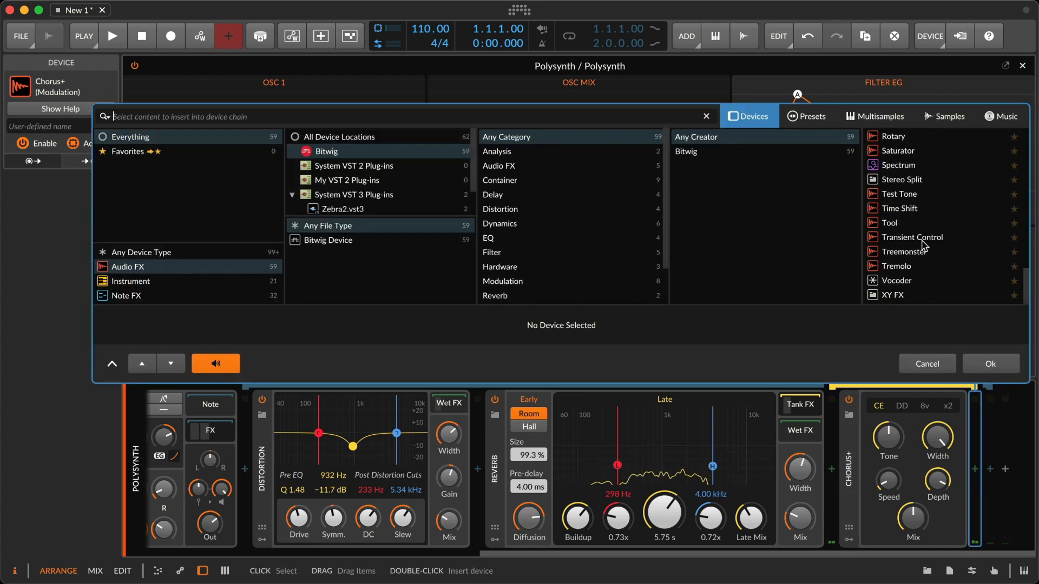
click(917, 224)
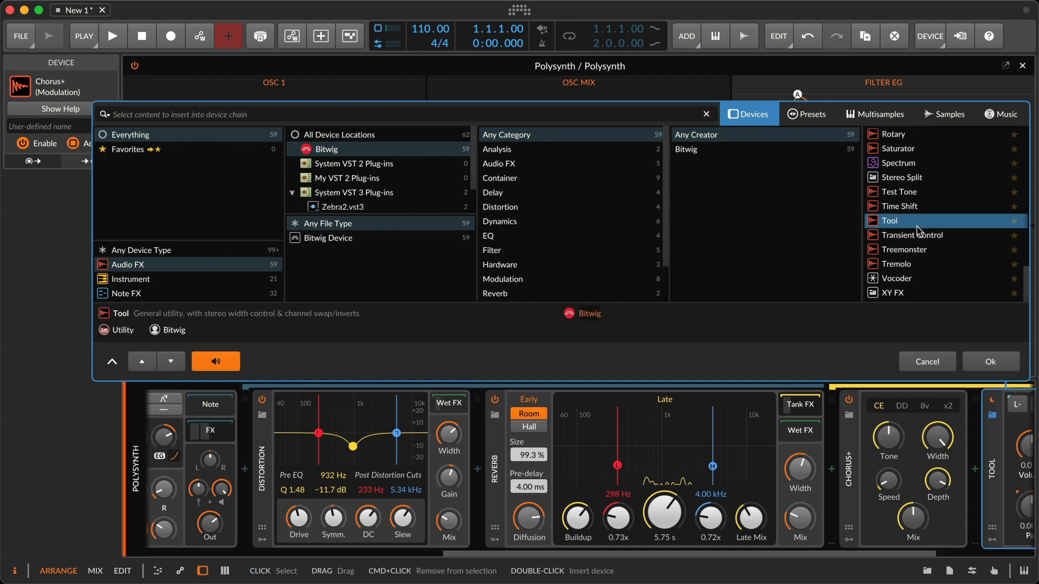
click(972, 363)
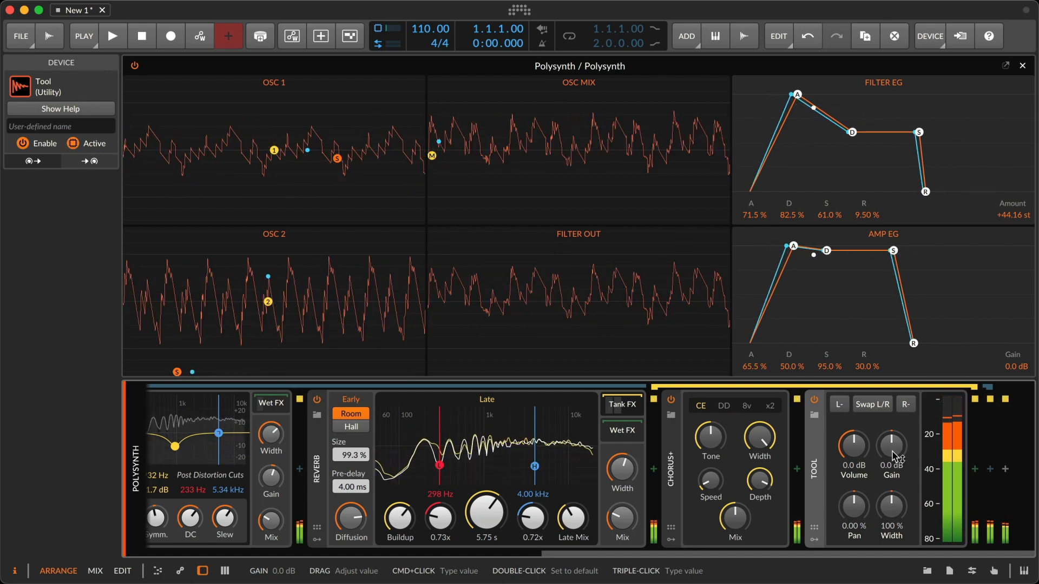
drag(894, 456, 894, 438)
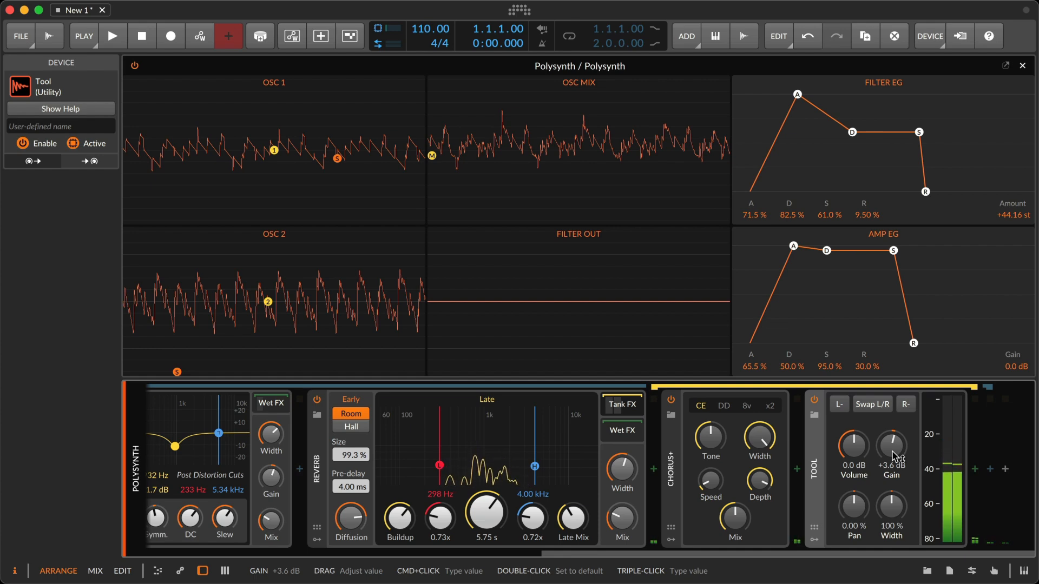
Step: Add an Envelope Follower modulator from the Audio-driven category to the Tool device
click(815, 541)
click(837, 420)
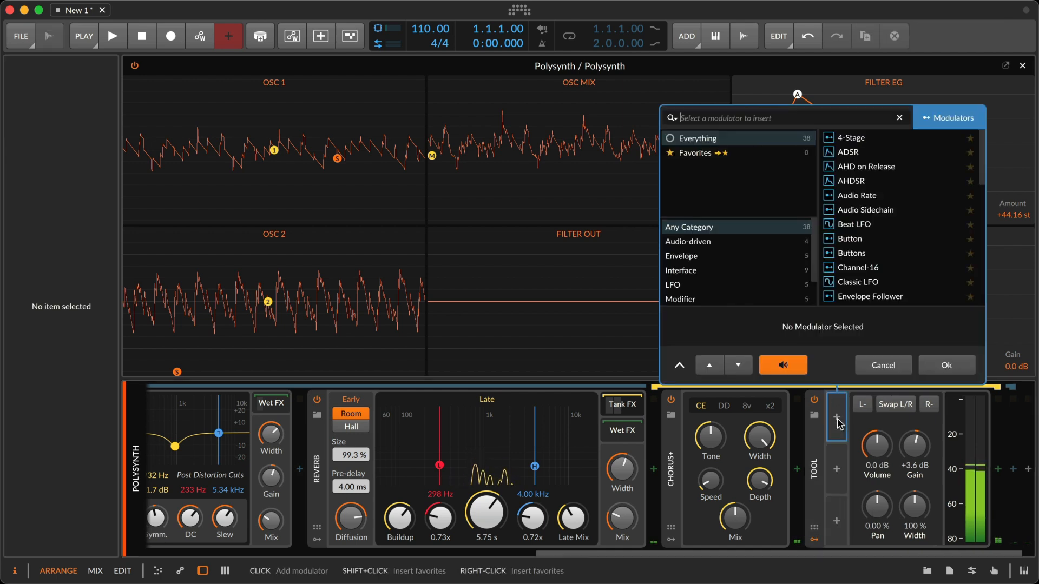
click(725, 242)
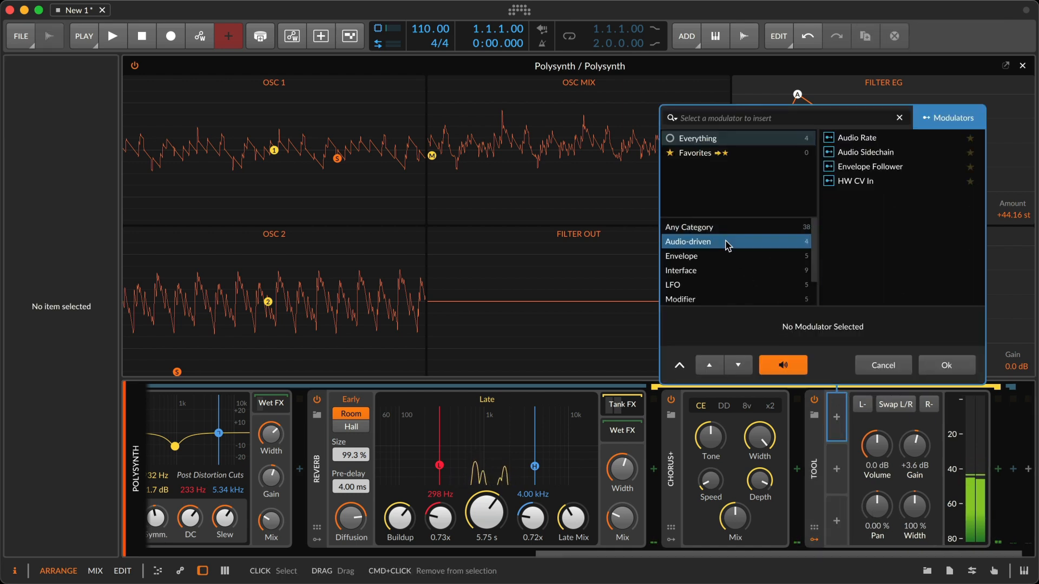
click(869, 171)
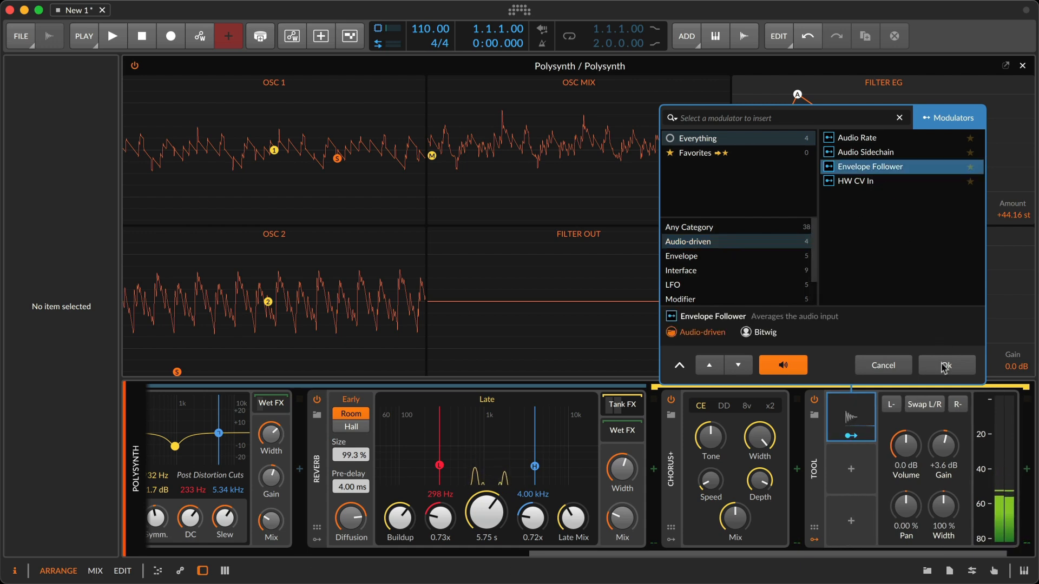
click(944, 366)
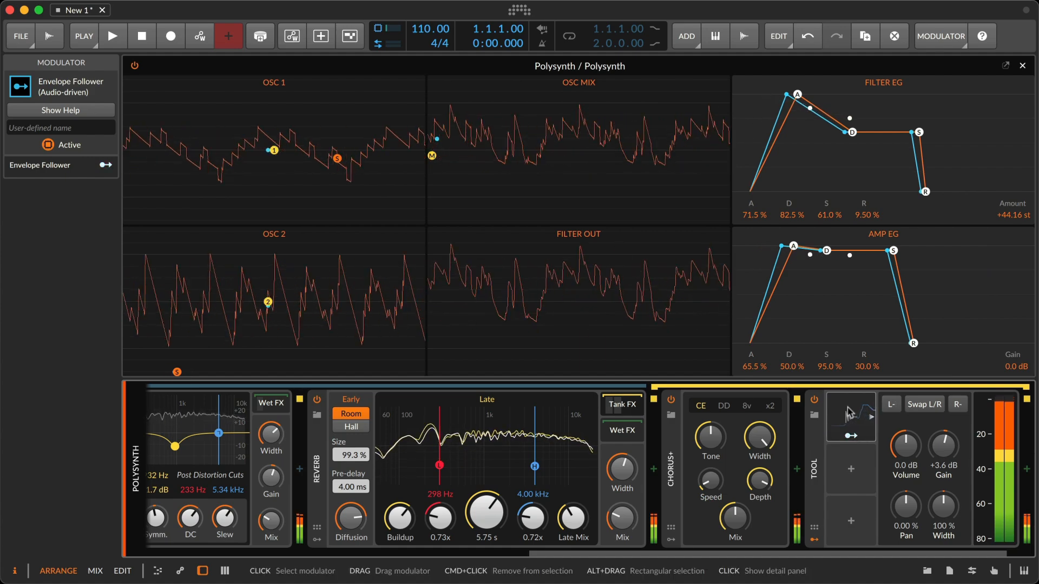
Step: Map the Envelope Follower to the Tool's gain with an amount of -4.32 and set its fall time to 1.35 s
click(851, 435)
drag(900, 465, 899, 489)
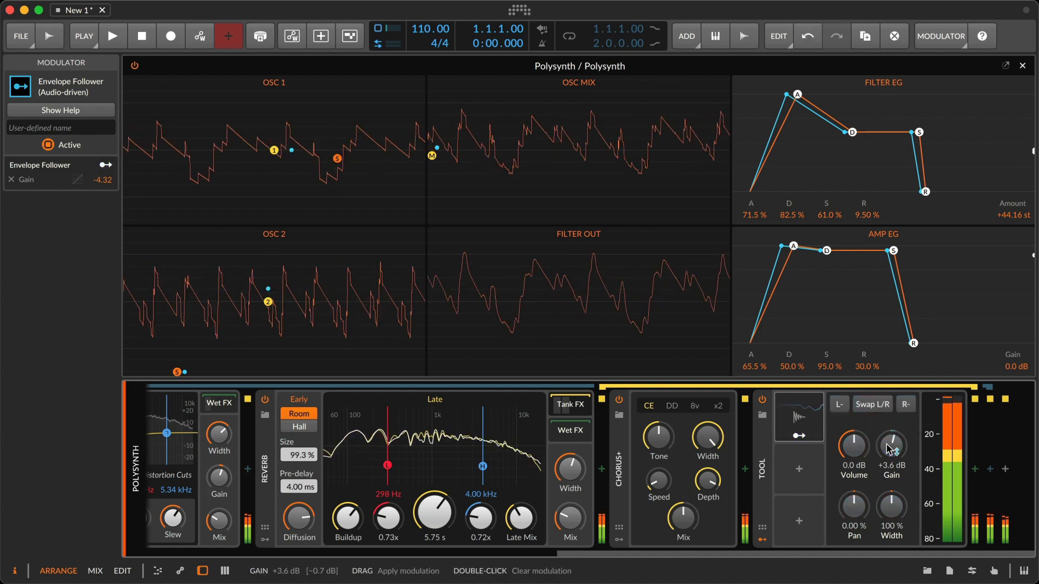
click(801, 419)
drag(899, 486, 899, 486)
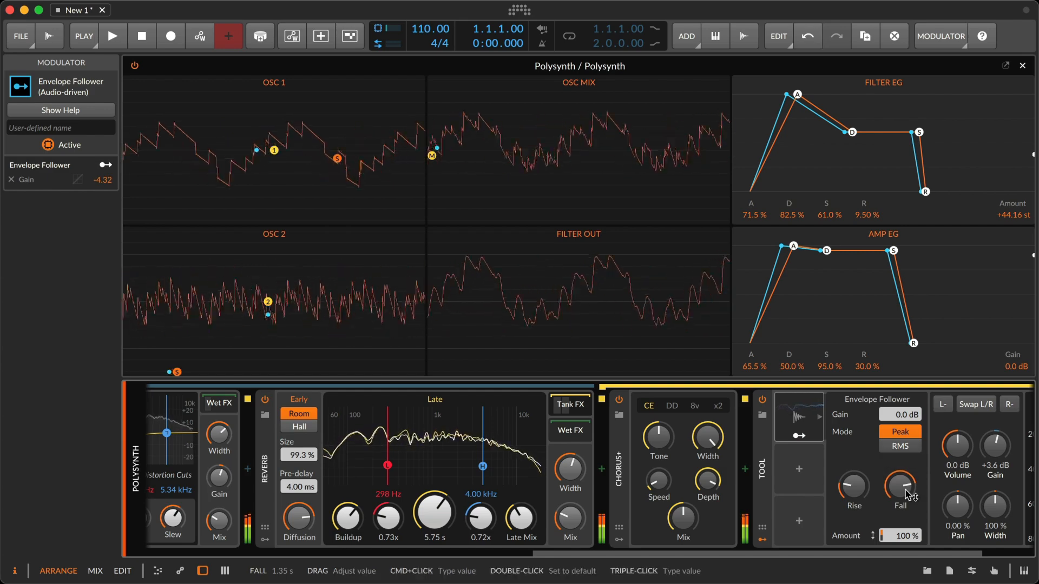
Step: Collapse the Envelope Follower's settings and fine-tune the Tool's gain to +4.7 dB
click(801, 418)
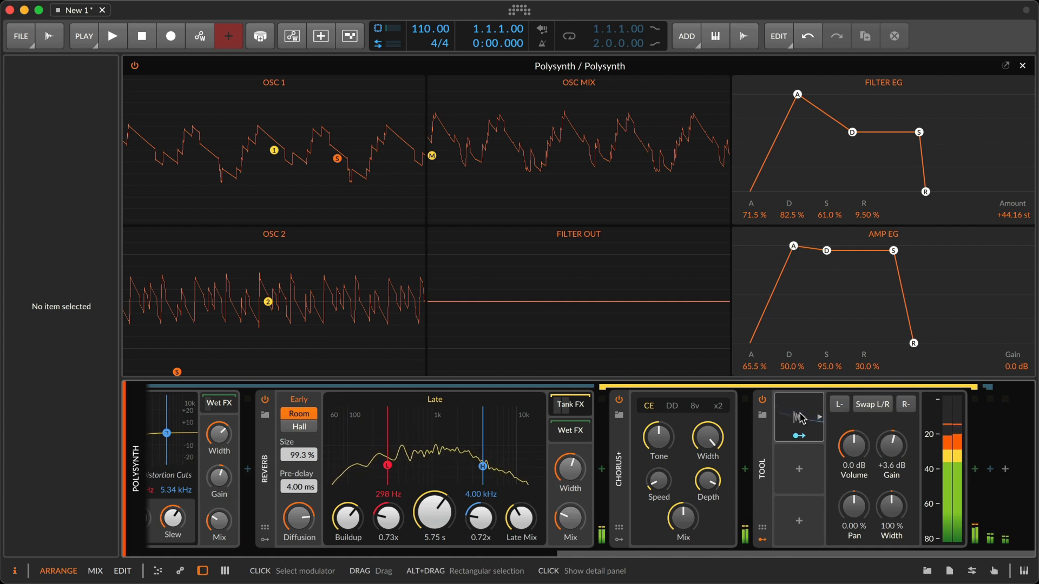
drag(895, 442, 895, 433)
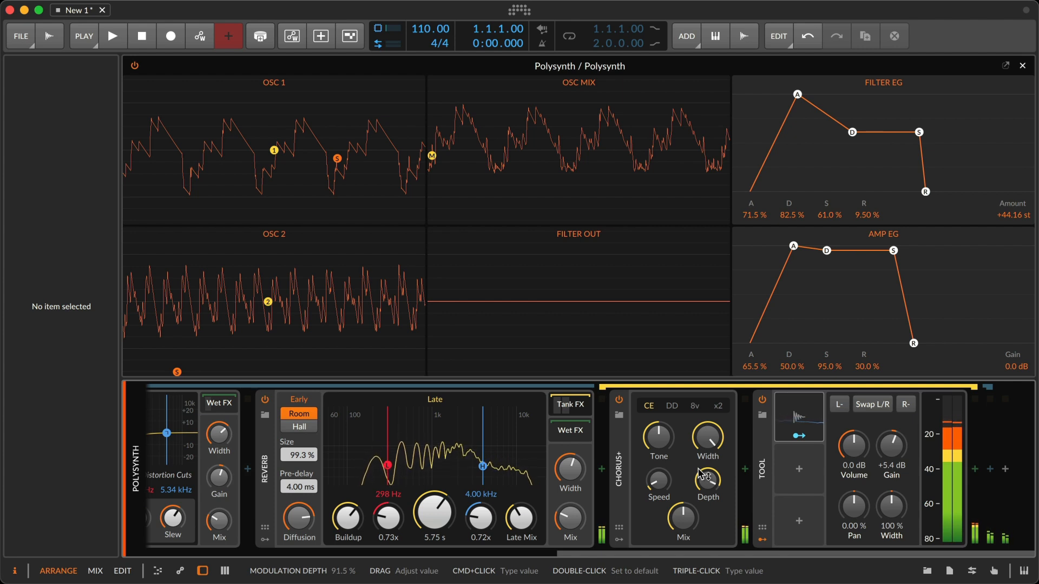
drag(891, 446, 892, 458)
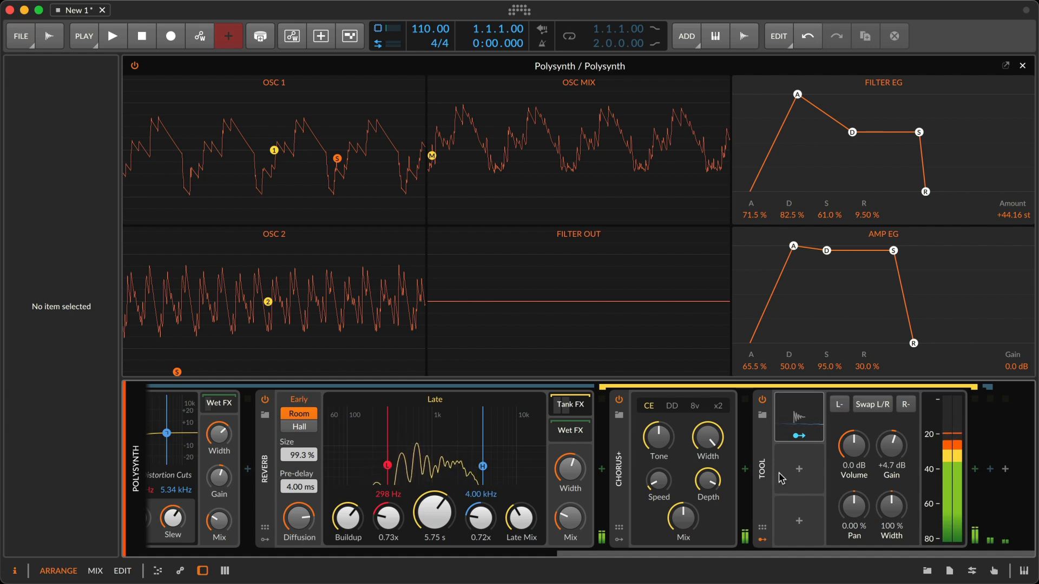
Step: Add a Macro modulator to the Polysynth and name it Autopilot
scroll(781, 479, left, 10)
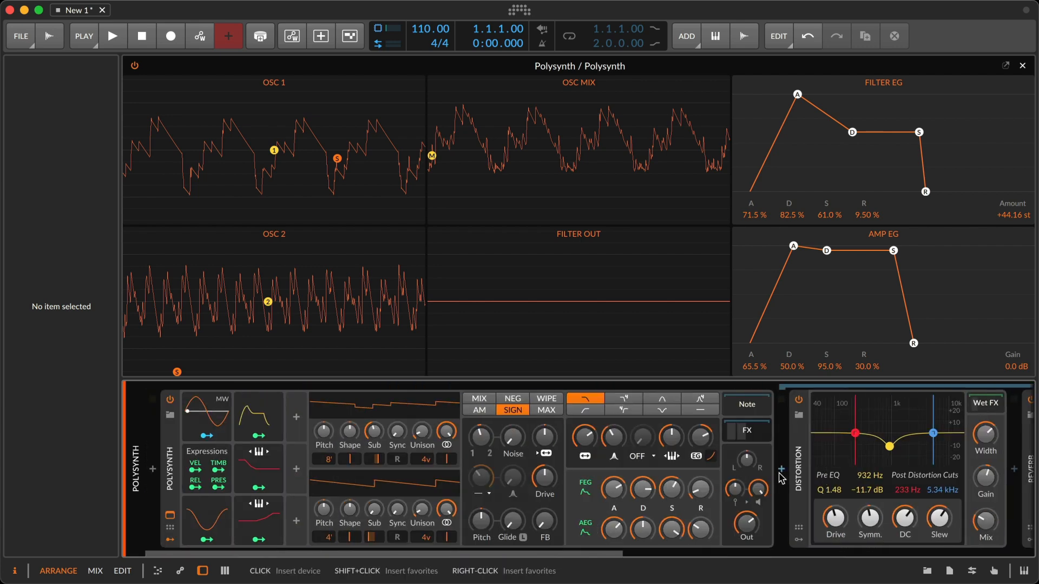
click(299, 420)
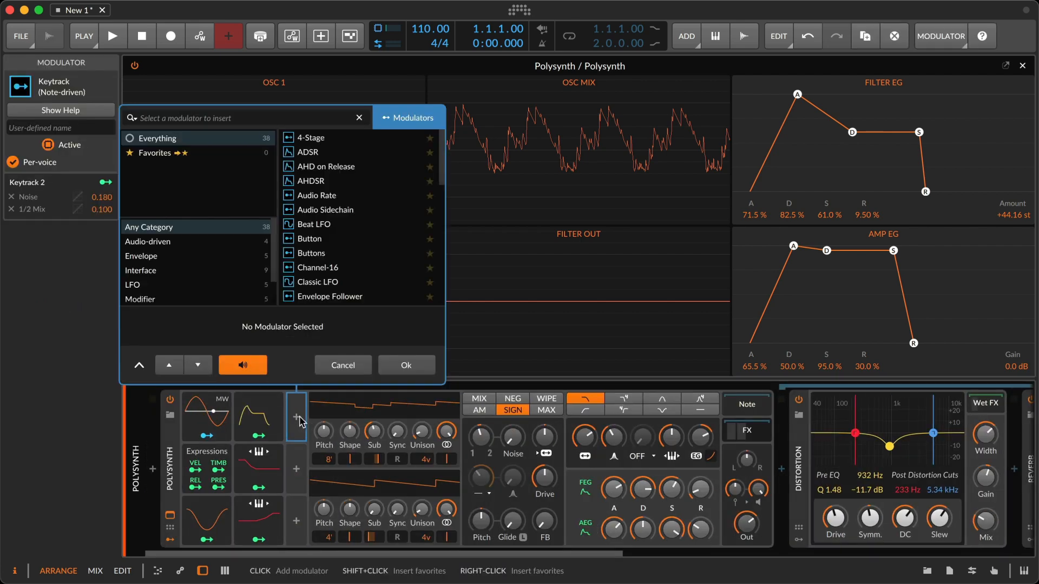
scroll(333, 250, down, 5)
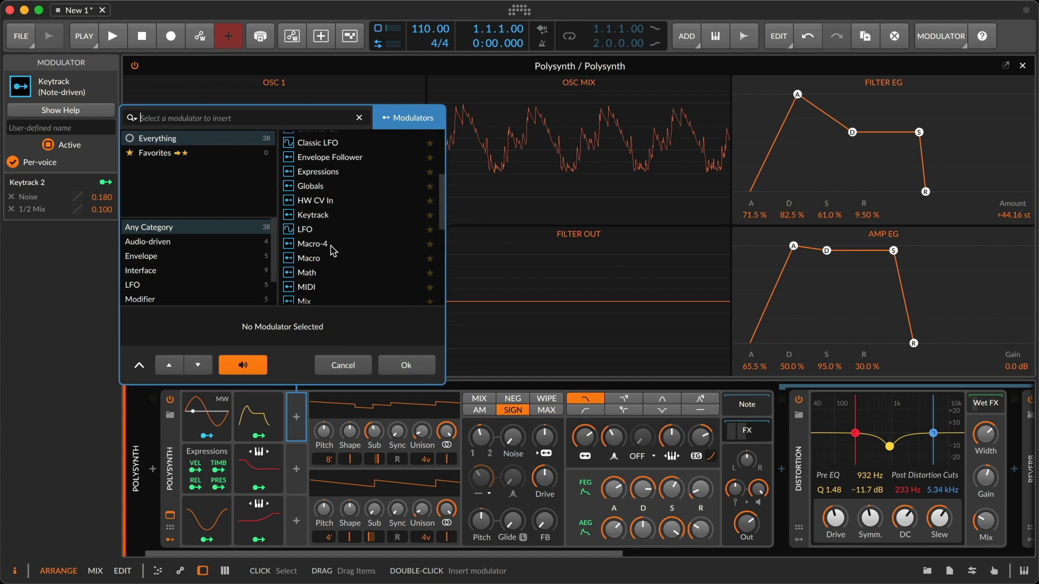
click(327, 232)
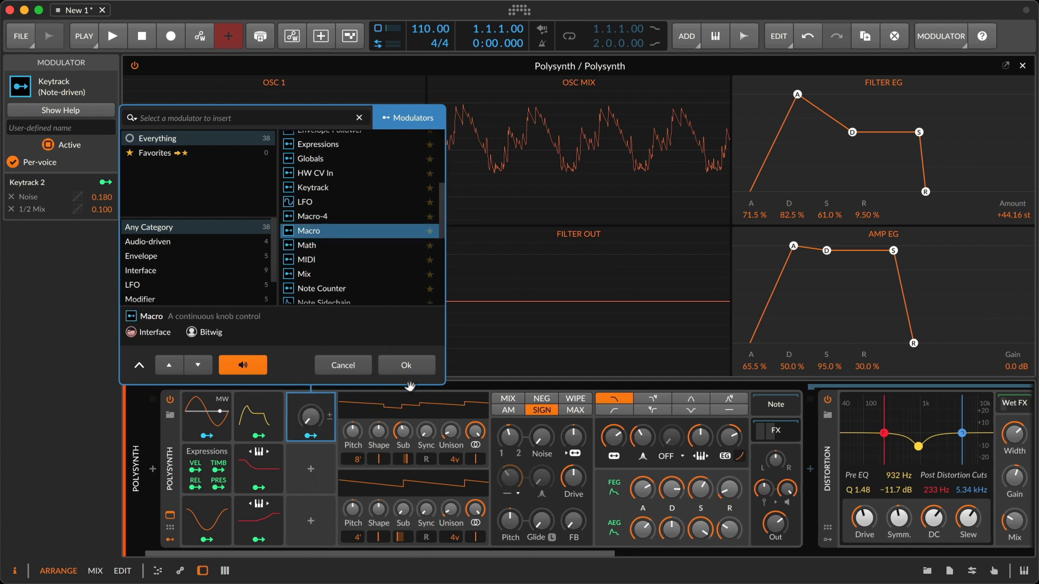
click(404, 371)
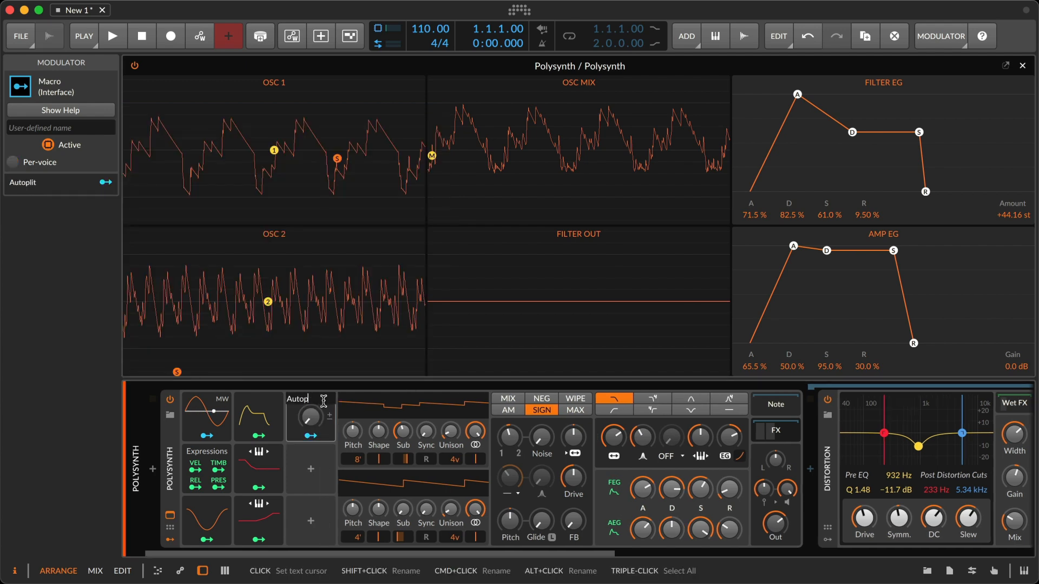
key(Return)
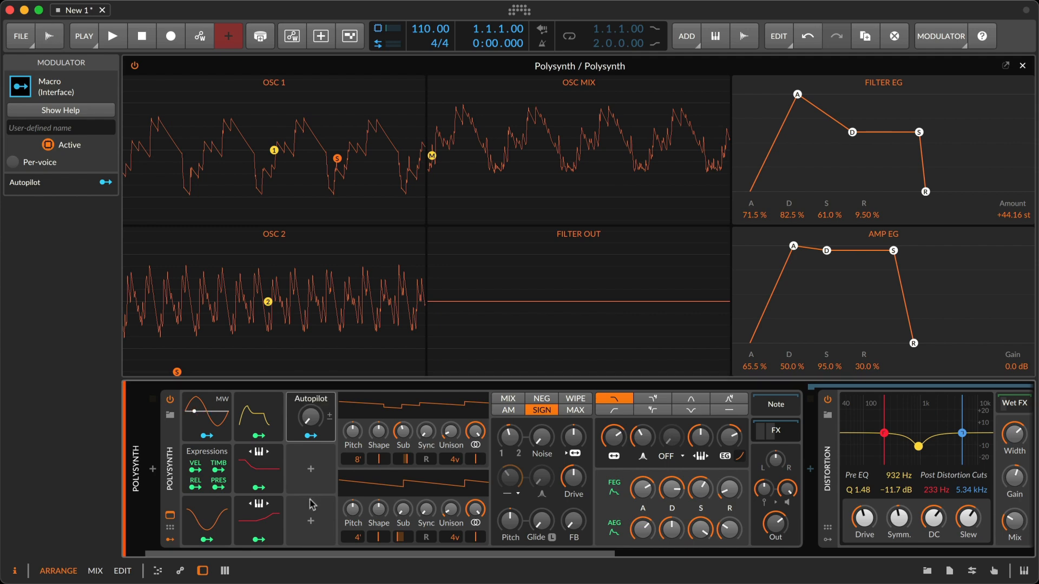
Step: Activate modulation mapping for the Autopilot macro and turn the macro fully up
click(316, 437)
scroll(412, 503, right, 5)
scroll(413, 503, right, 2)
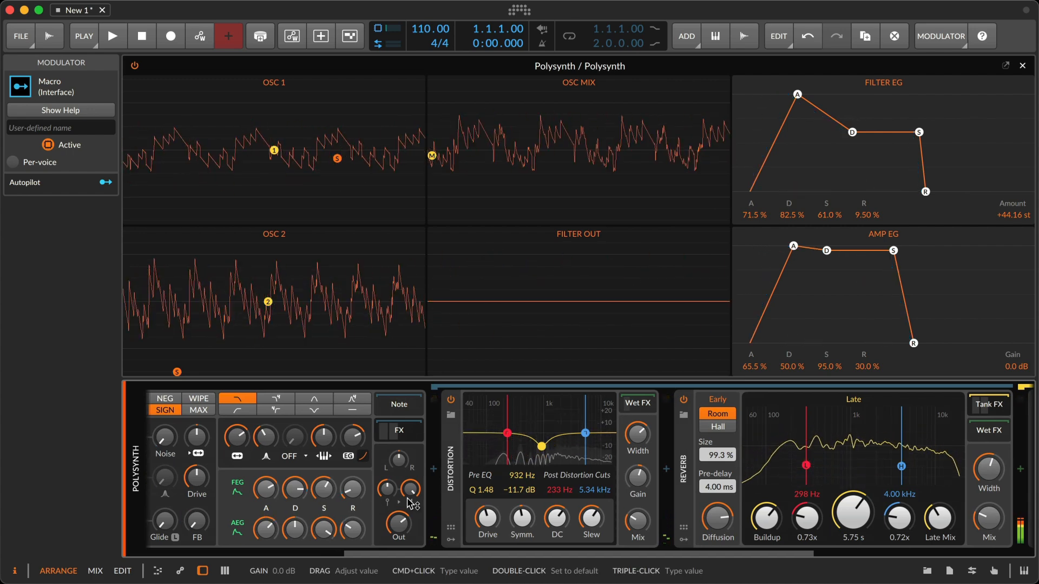
scroll(410, 502, left, 10)
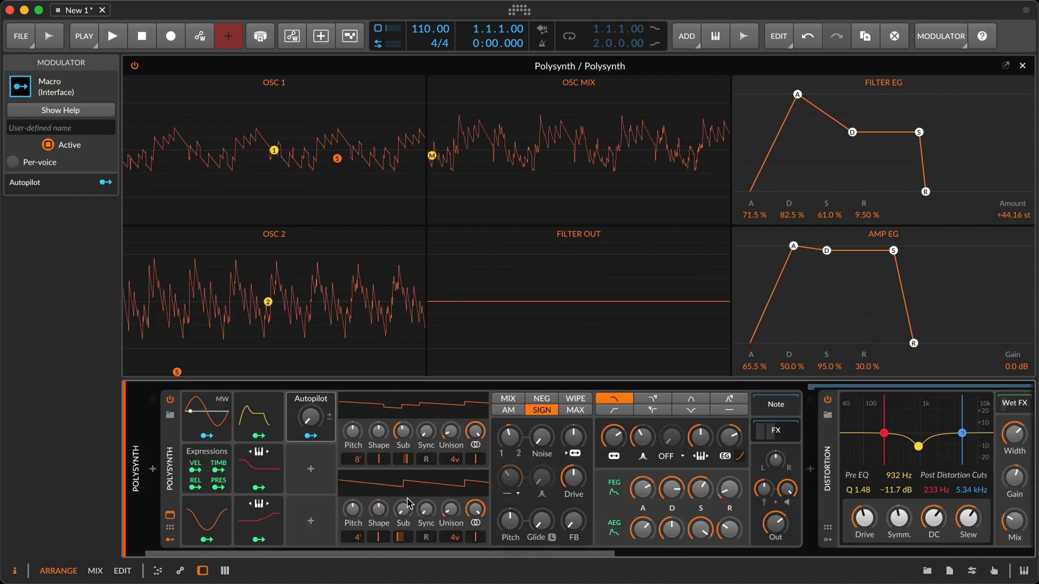
click(307, 438)
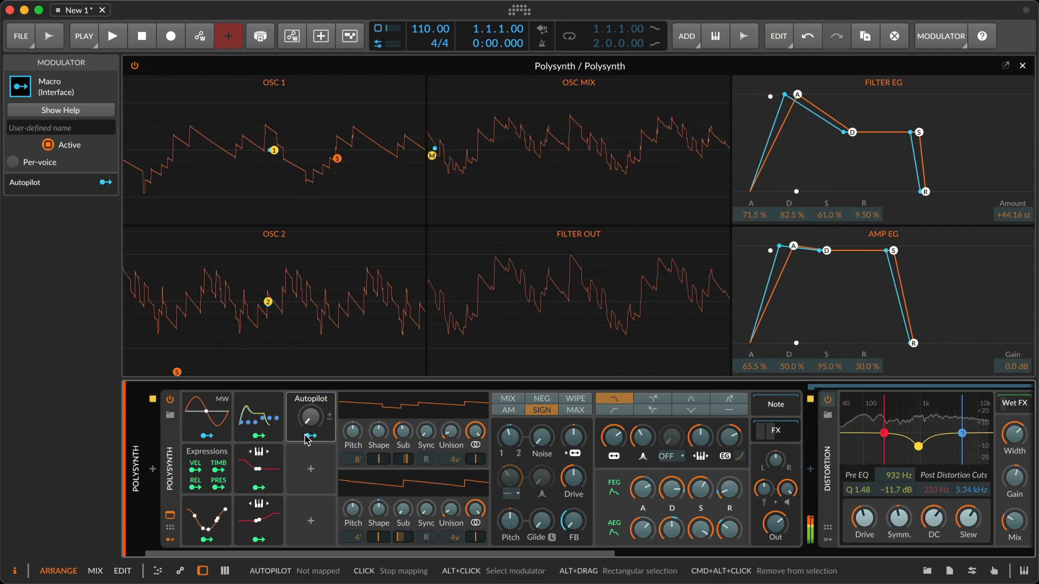
drag(309, 425, 310, 374)
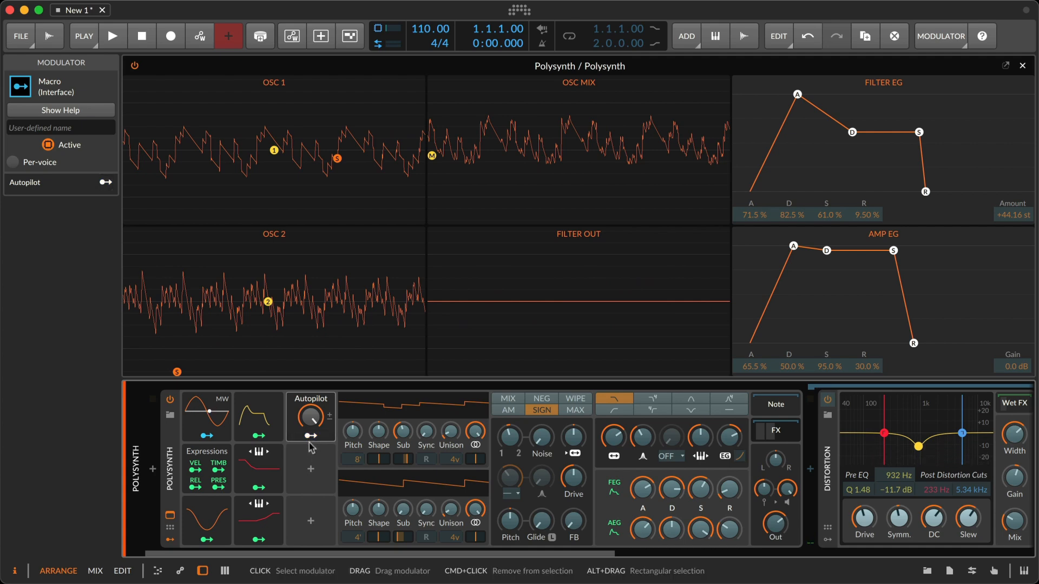
Step: Map the Autopilot macro to the Distortion's mix with an amount of 0.470 and to the Reverb's mix with 0.410
scroll(311, 452, right, 3)
scroll(311, 448, right, 10)
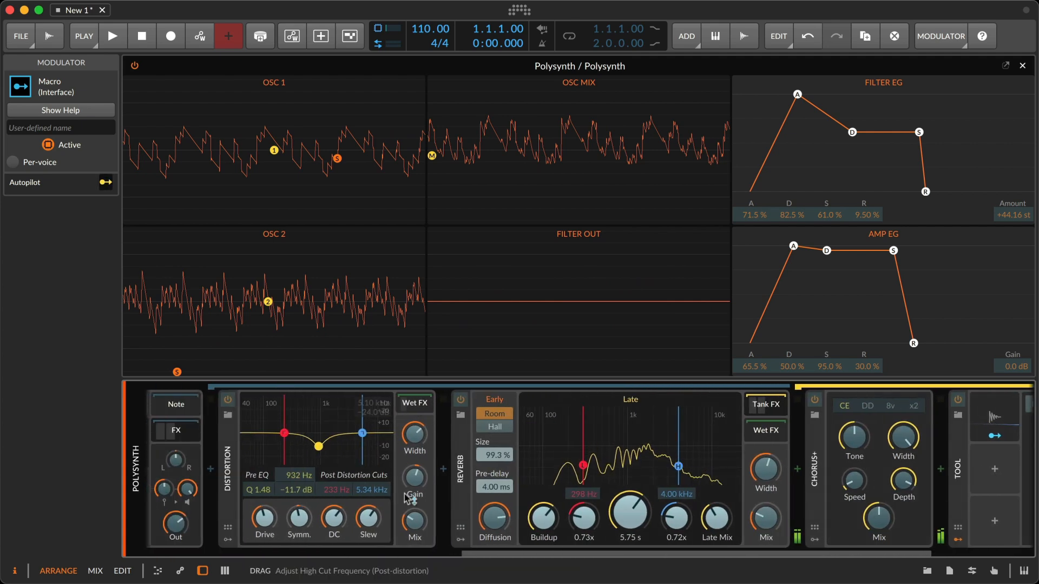
drag(418, 524, 417, 493)
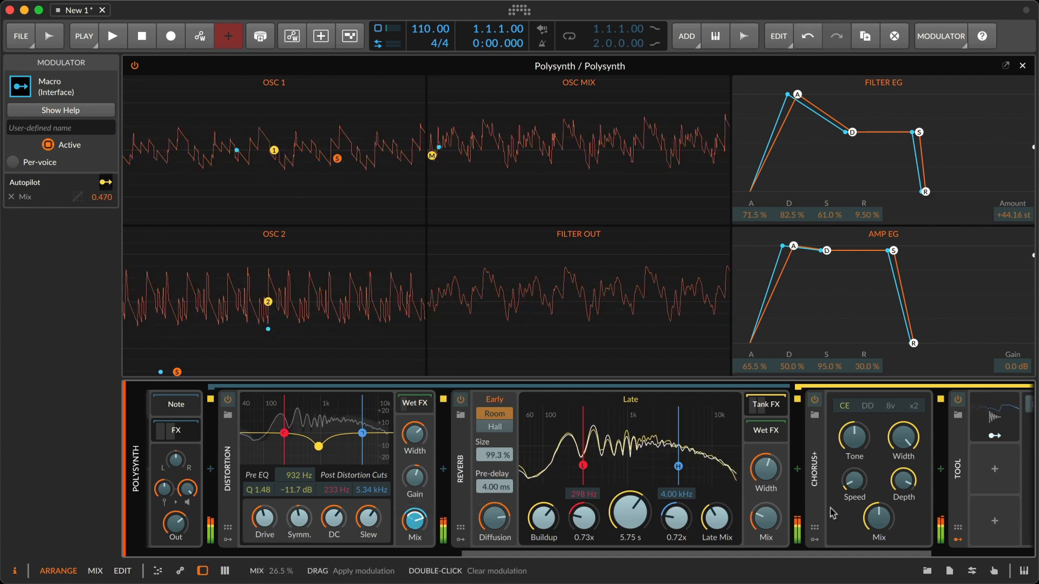
mouse_move(766, 517)
mouse_down()
mouse_move(767, 505)
mouse_move(765, 523)
mouse_up()
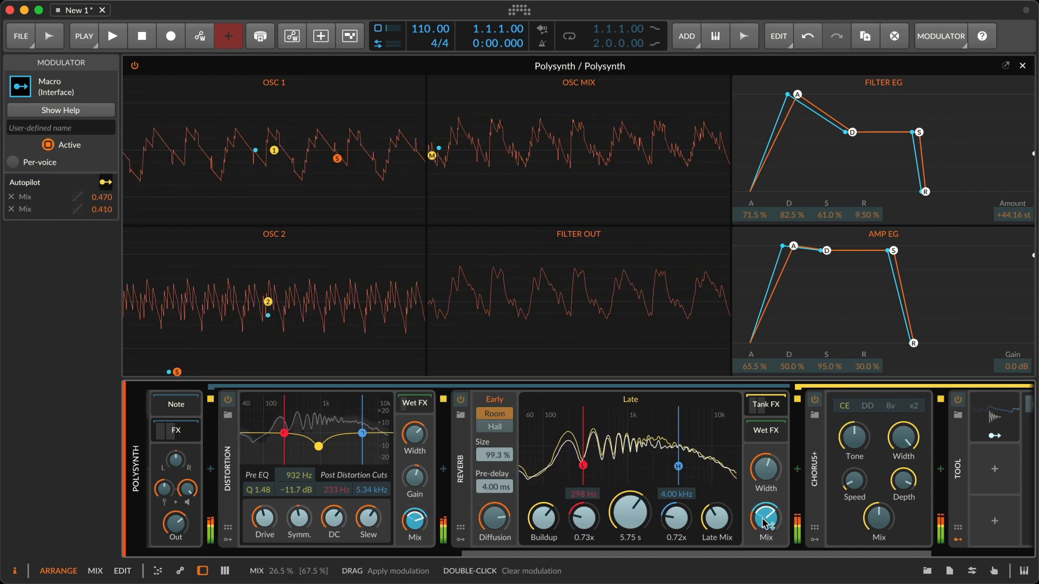
Step: Map Autopilot to the Reverb's high band reverb factor at ×1.259, diffusion at -0.15 and stereo width at 0.150
scroll(765, 524, down, 3)
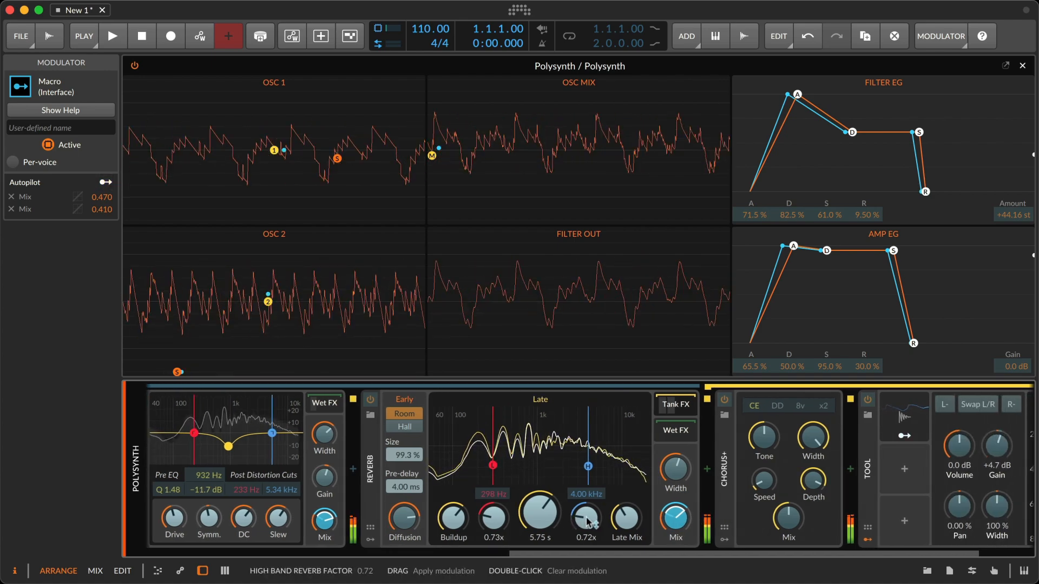
drag(589, 522, 589, 519)
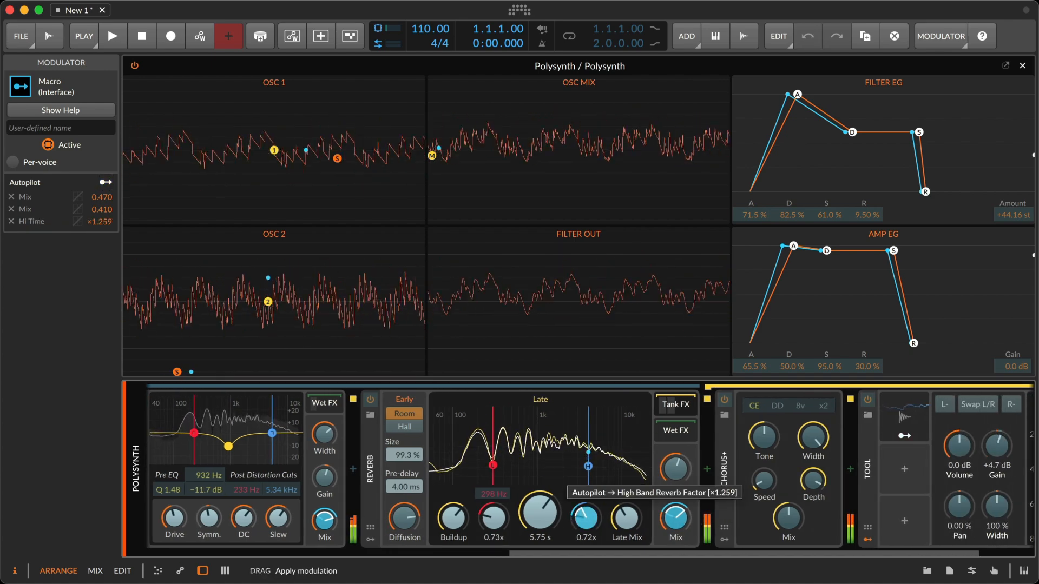
drag(404, 519, 404, 520)
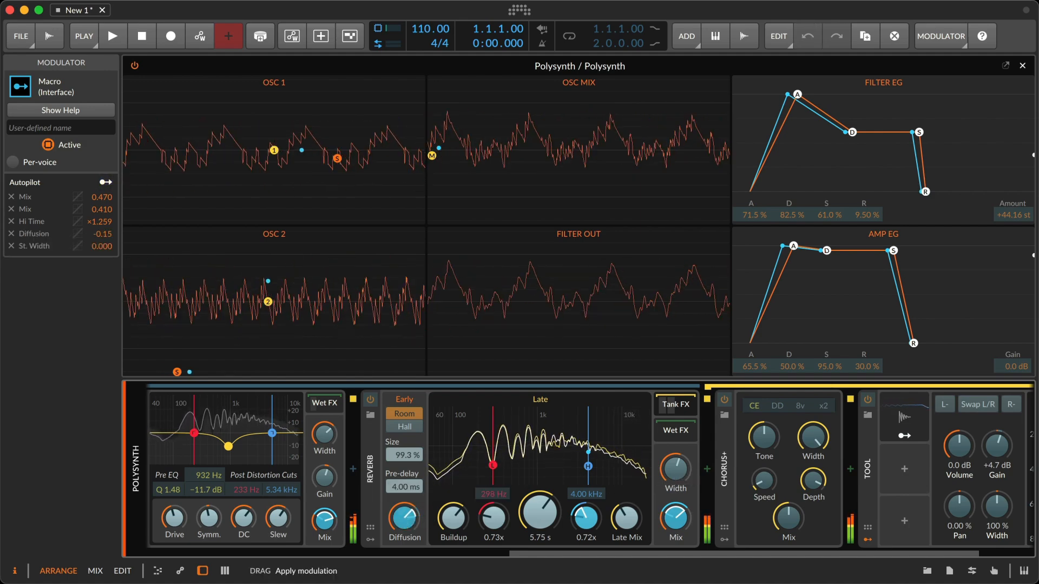
drag(675, 469, 675, 465)
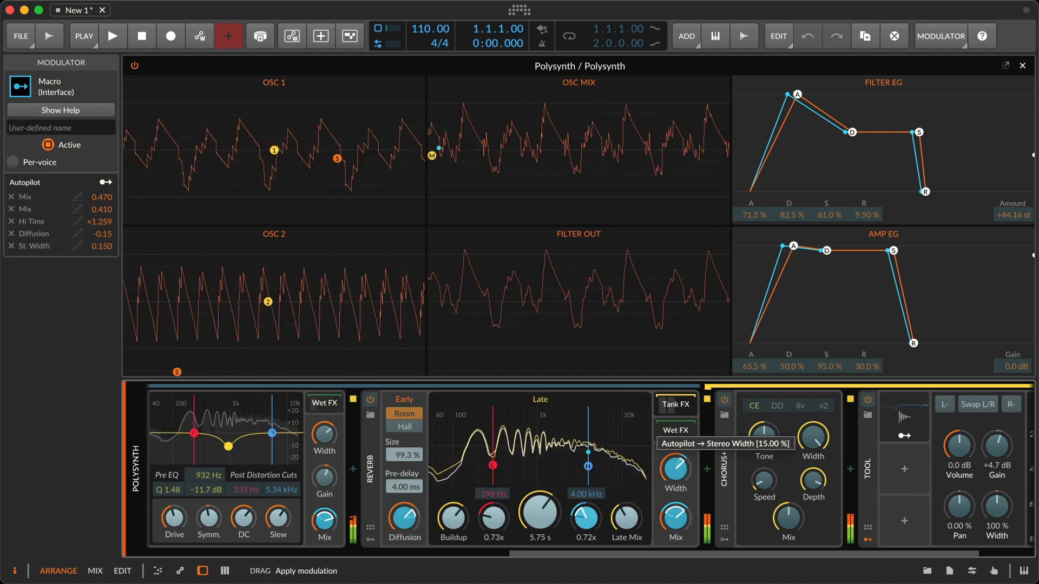
Step: Map the Autopilot macro to the Distortion's gain with an amount of 3.8 dB
scroll(681, 474, right, 3)
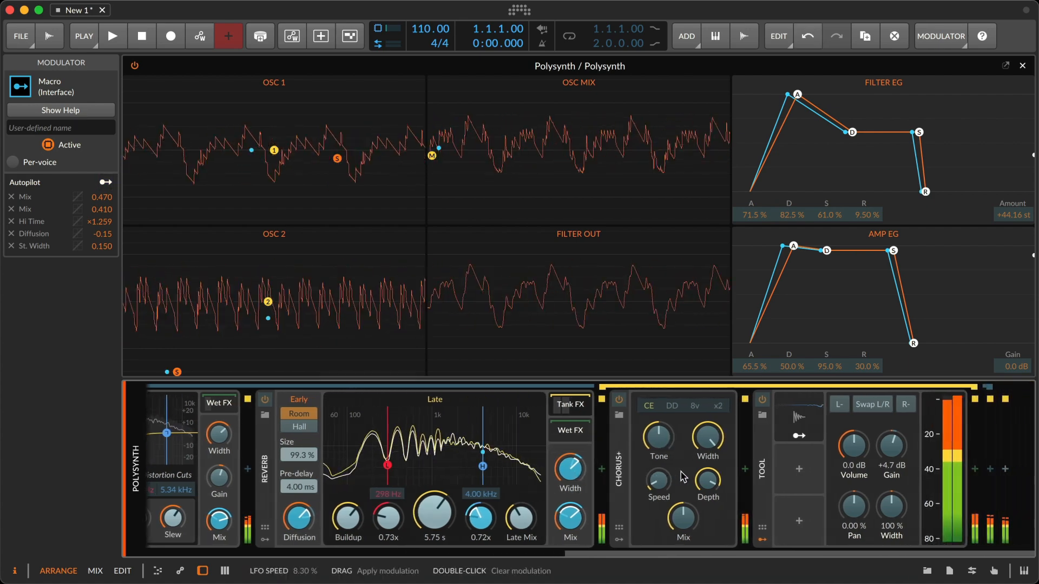
scroll(684, 477, left, 12)
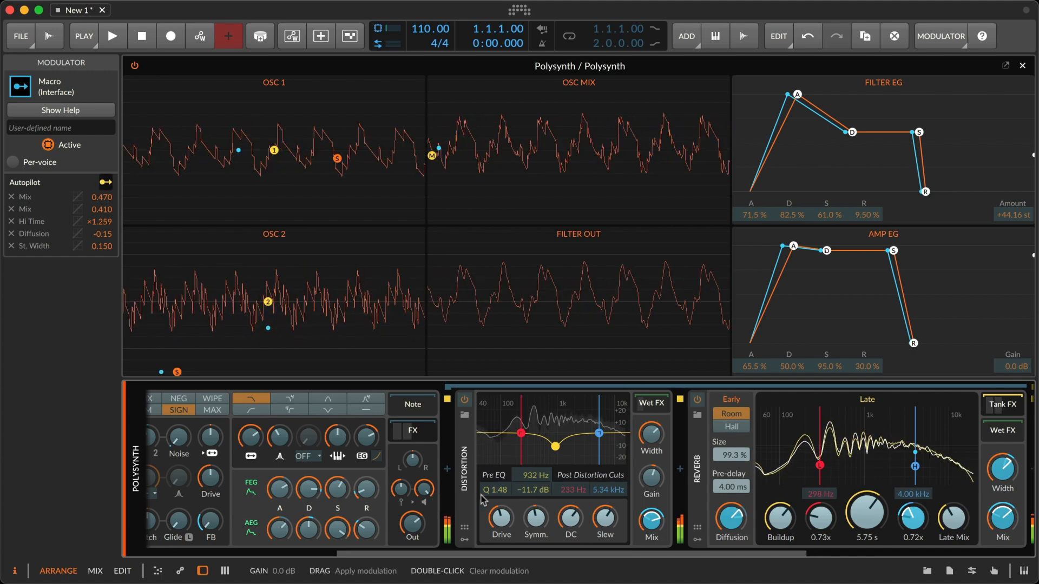
drag(651, 479, 651, 468)
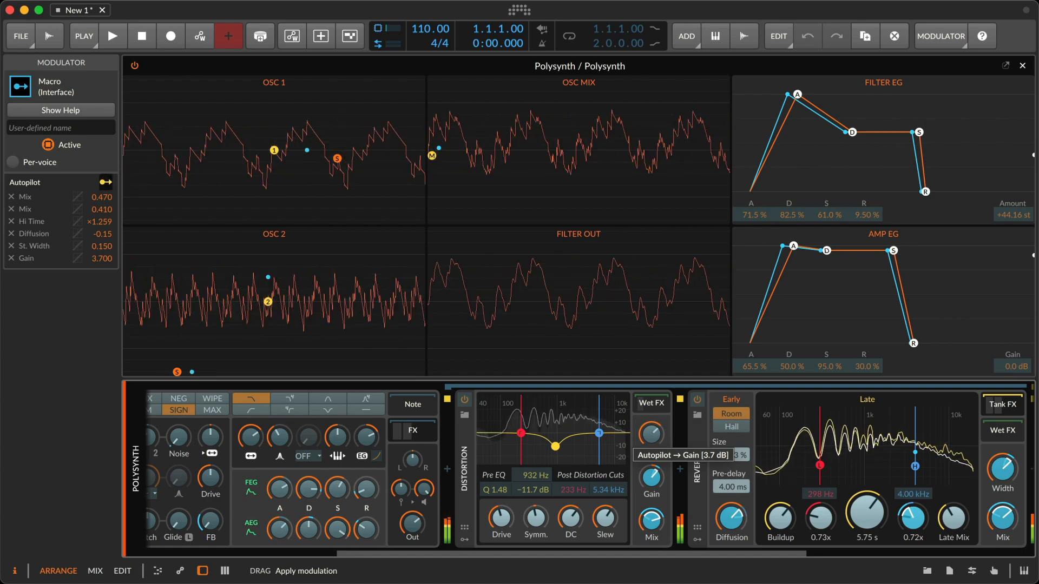
drag(650, 482, 650, 482)
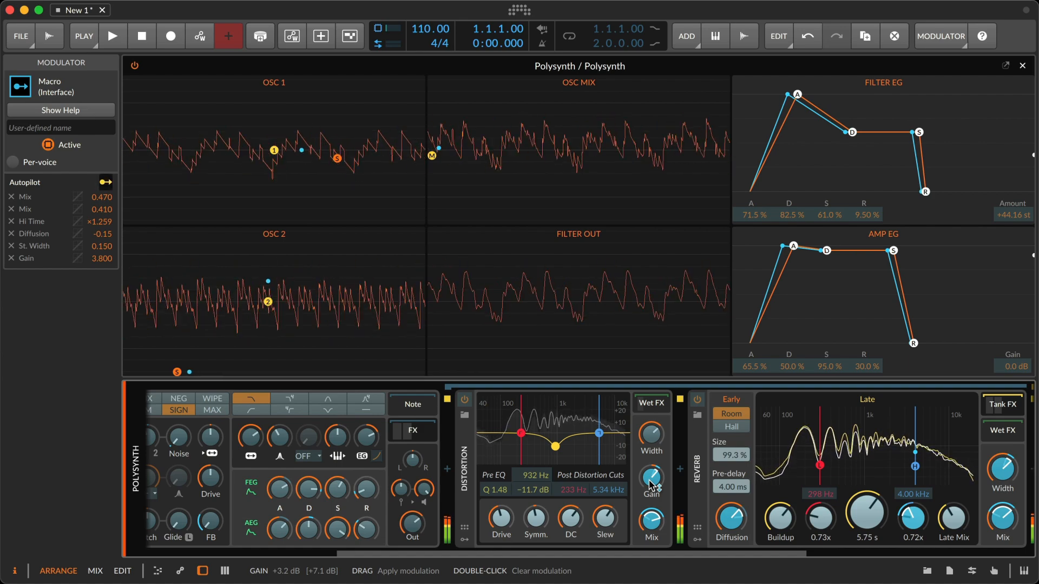
Step: Lower the Autopilot macro to 22.5 % and set the Polysynth's gain to -2.5 dB
scroll(596, 487, left, 5)
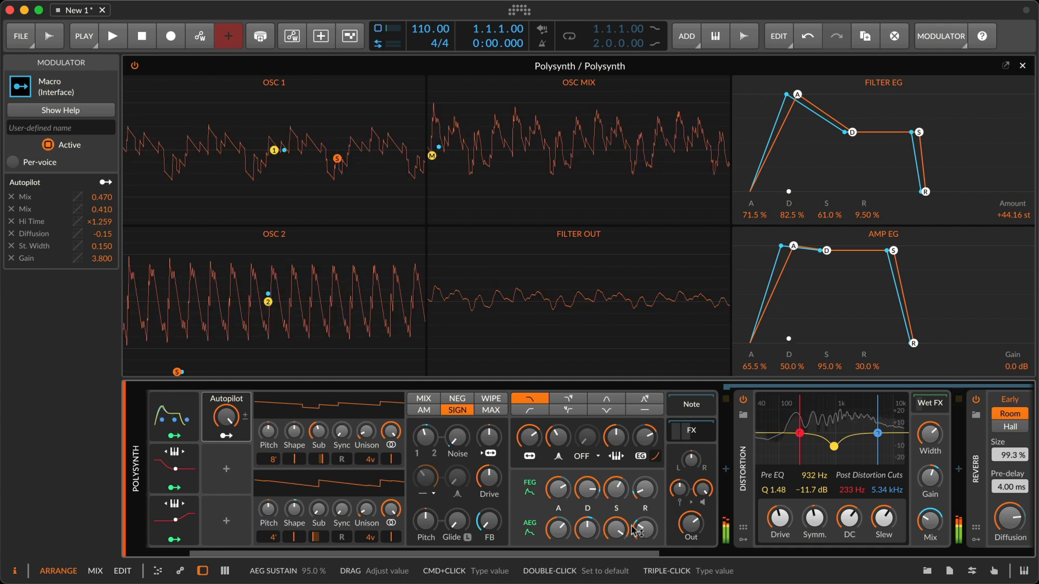
drag(227, 417, 227, 429)
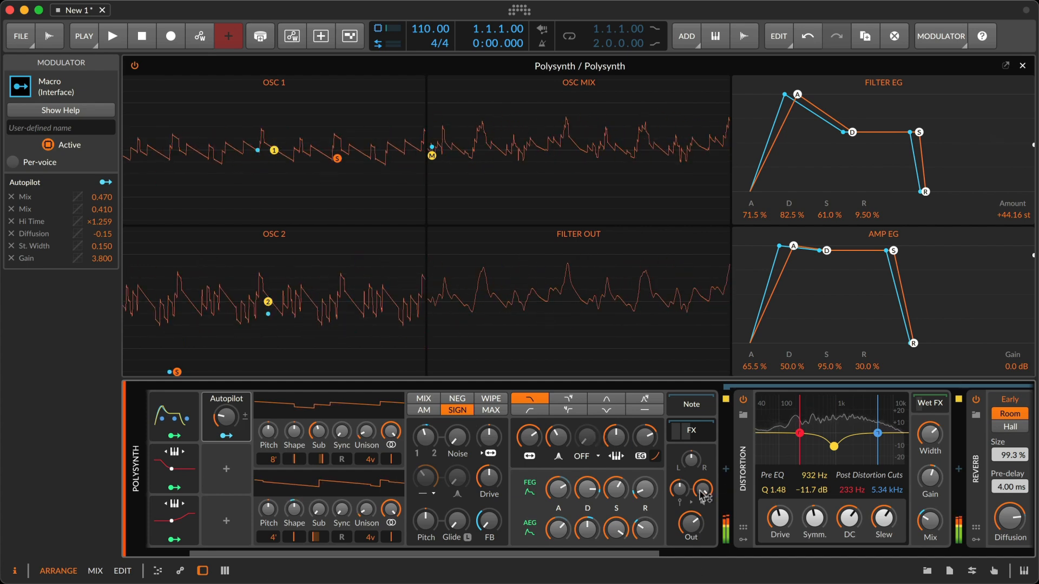
drag(701, 492, 701, 499)
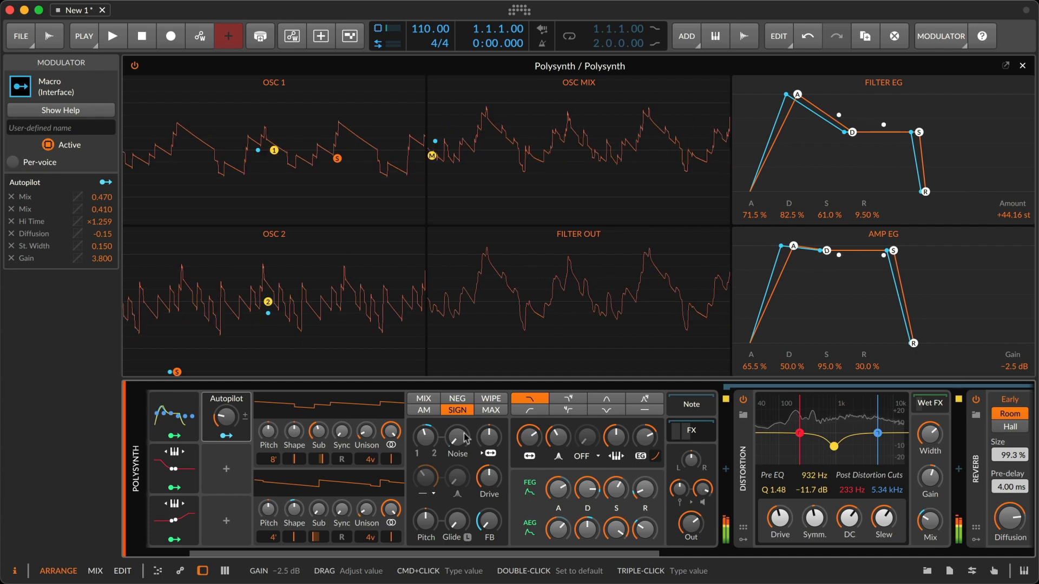
Step: Map the Autopilot macro to the Polysynth's gain with an amount of 0.060
click(229, 438)
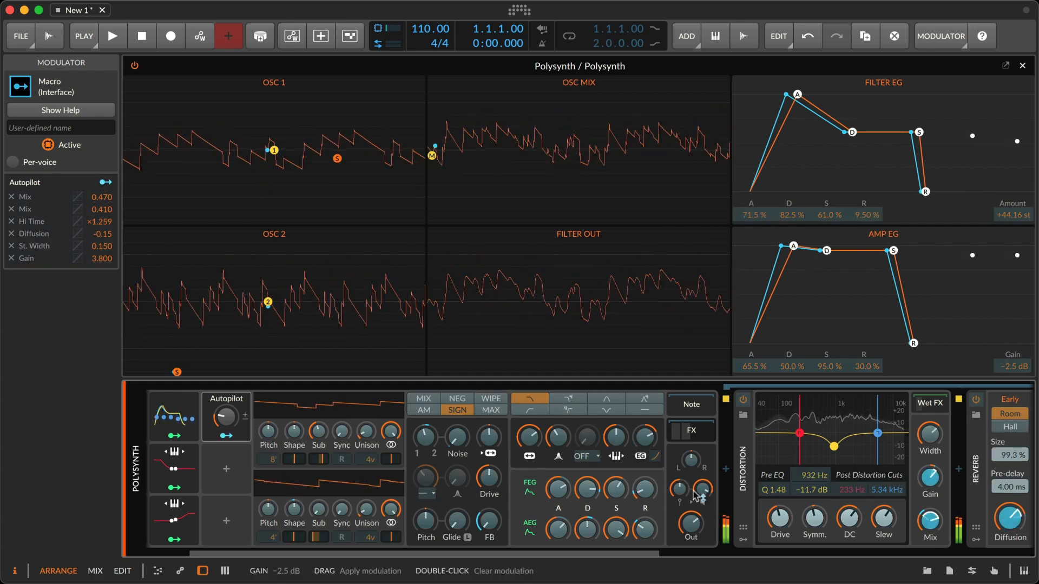
drag(702, 489, 705, 495)
click(226, 436)
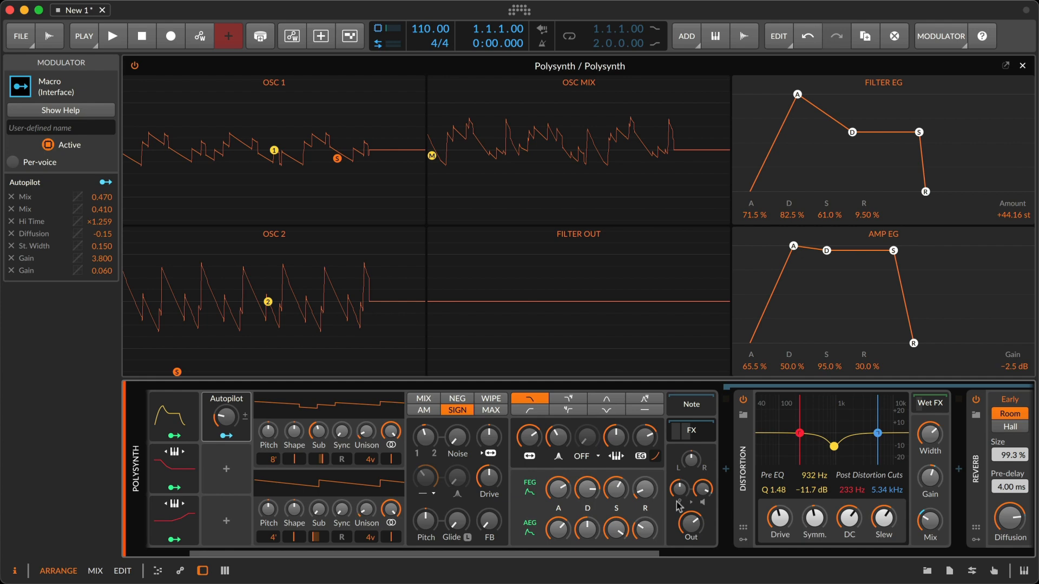
Step: Add a Random modulator to the Polysynth in the free slot below the Autopilot macro
click(226, 469)
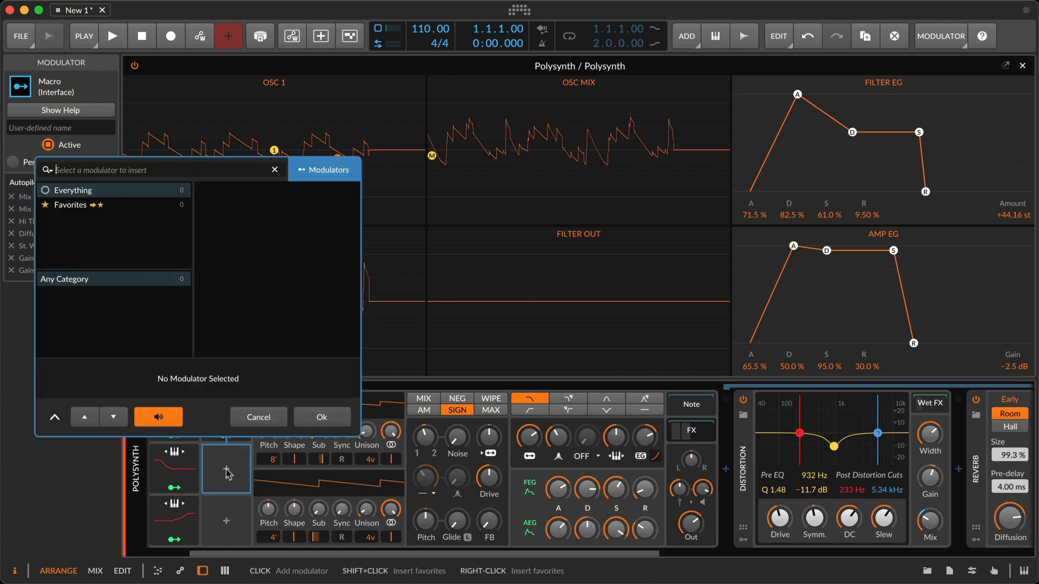
scroll(252, 324, down, 5)
scroll(253, 314, down, 5)
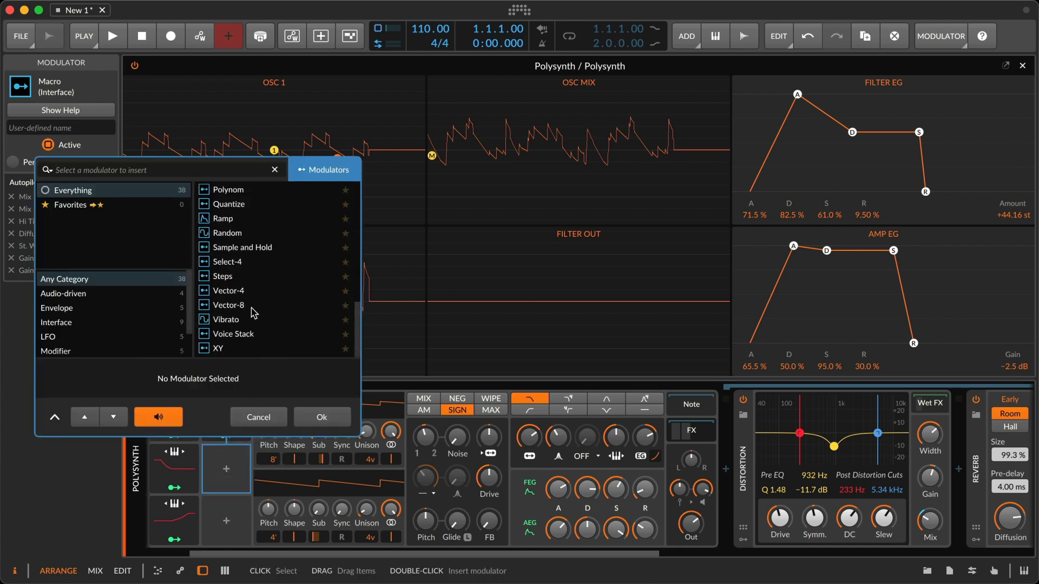
click(252, 234)
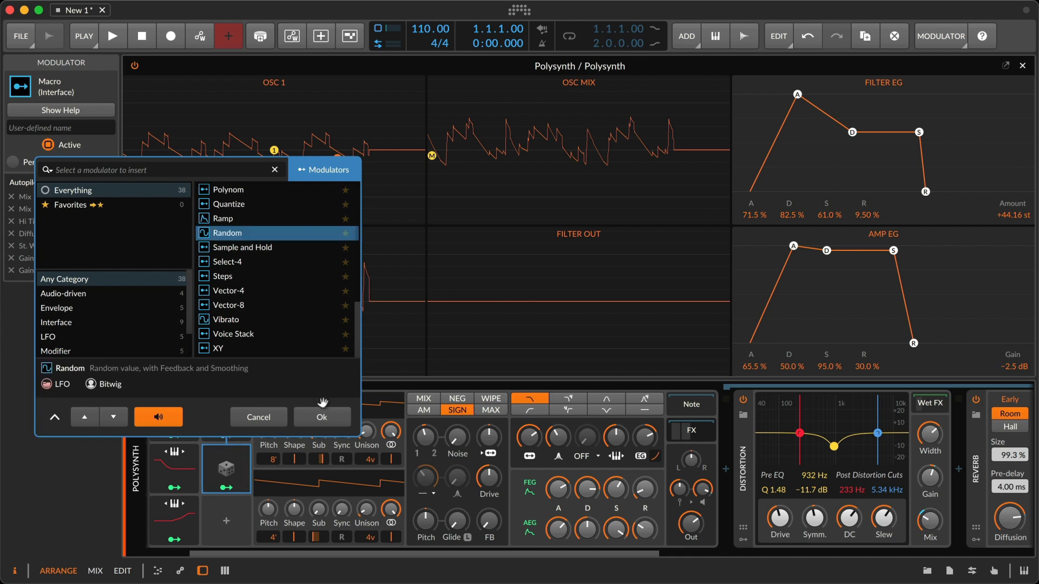
click(330, 425)
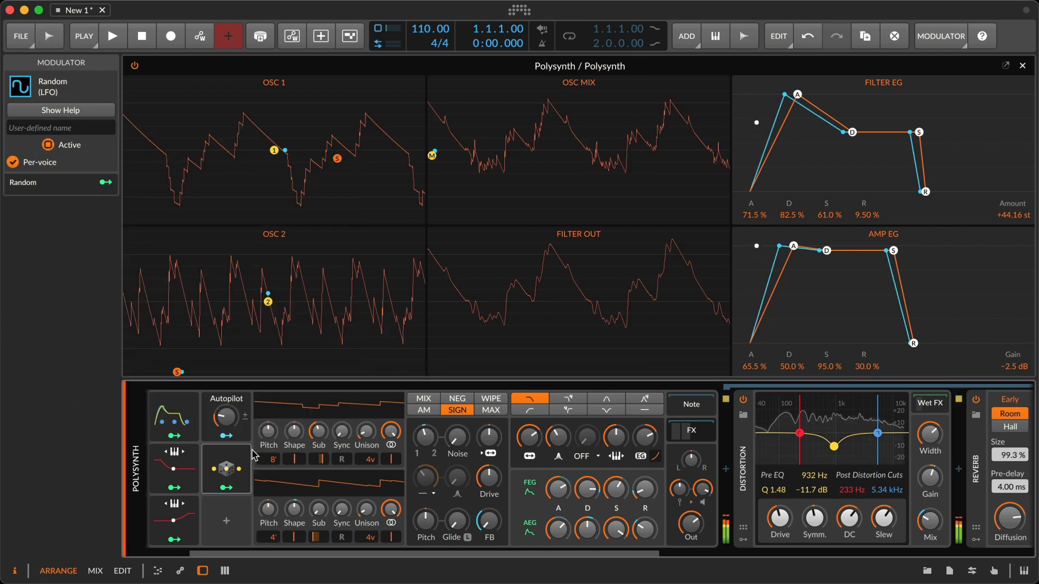
Step: Set the Random modulator's smoothing to 100 % and map it to the Polysynth's gain with an amount of -0.15
click(232, 475)
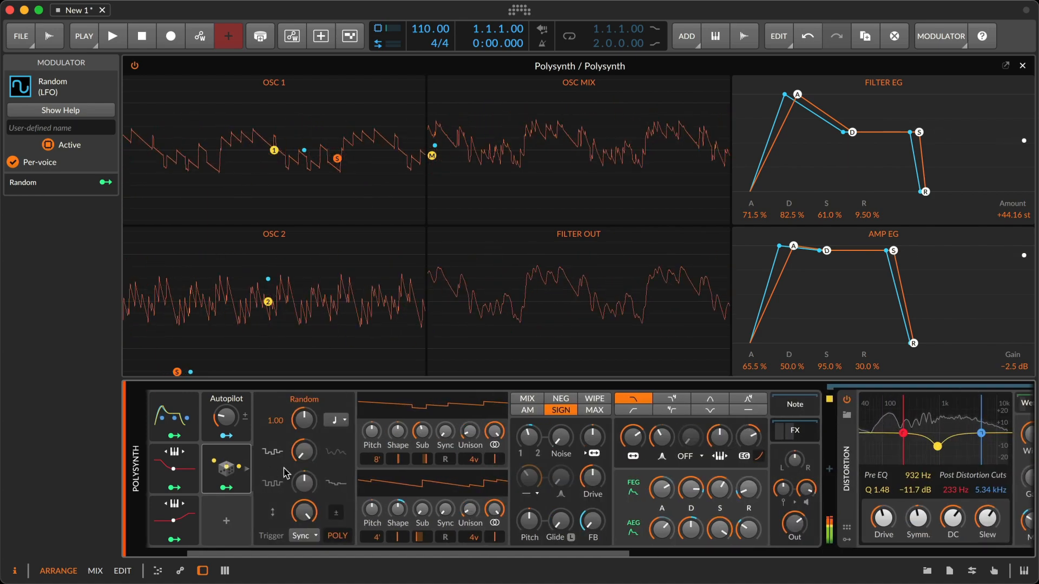
drag(303, 450, 307, 444)
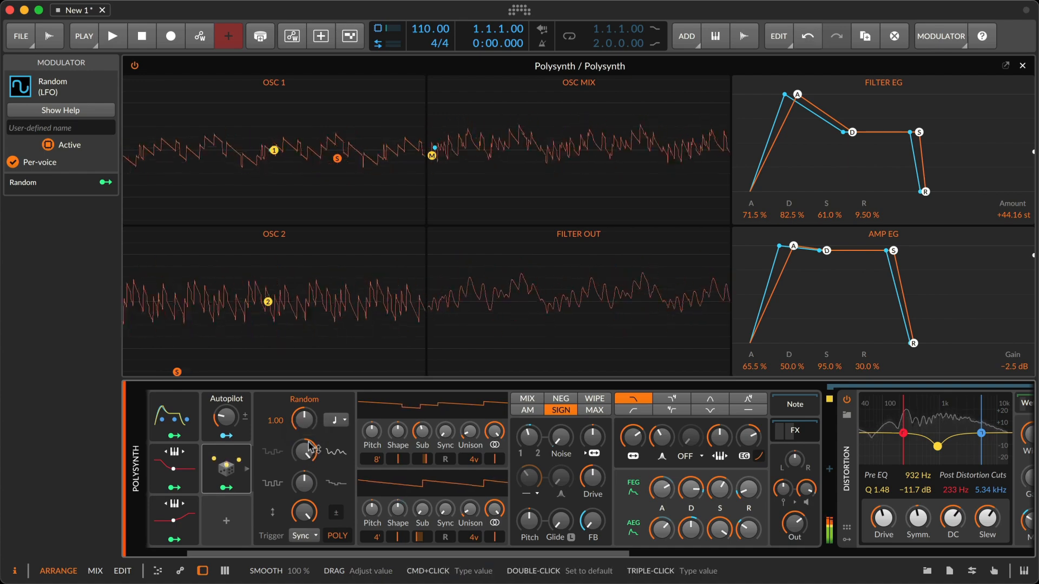
click(223, 490)
scroll(325, 487, right, 3)
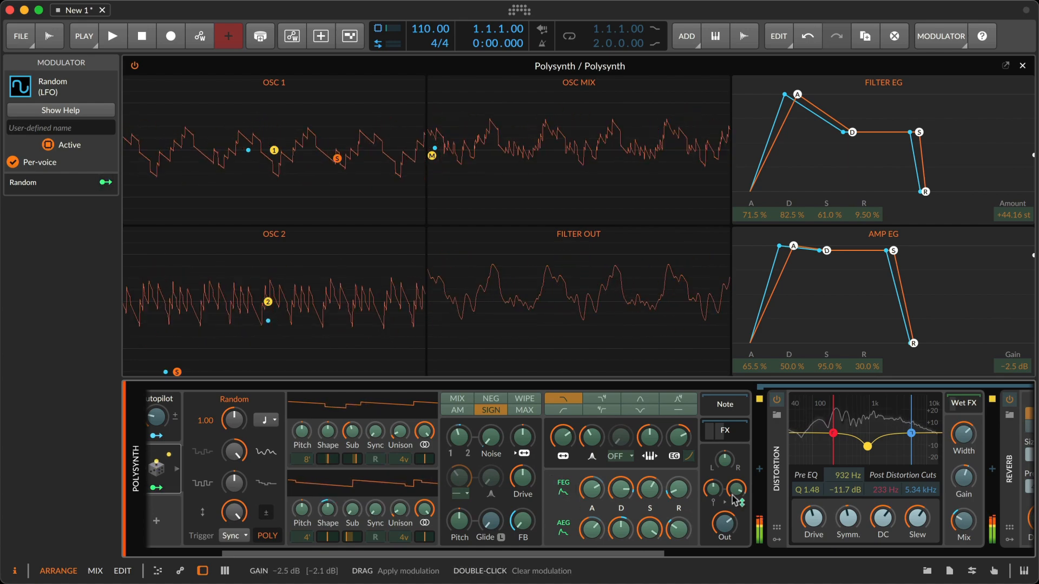
drag(737, 496, 737, 513)
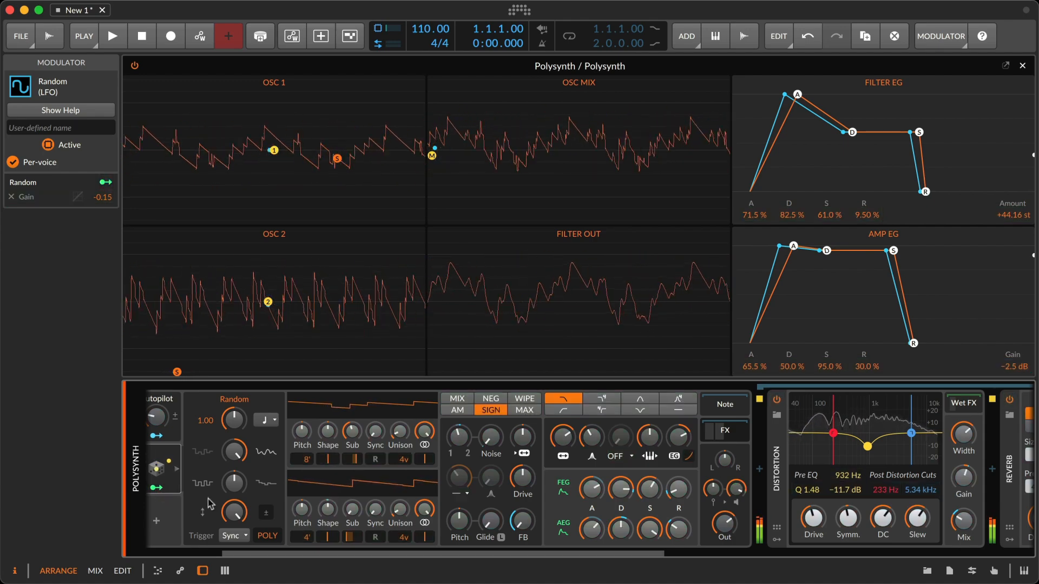
Step: Raise the Autopilot macro to 90.5 %
scroll(200, 503, left, 5)
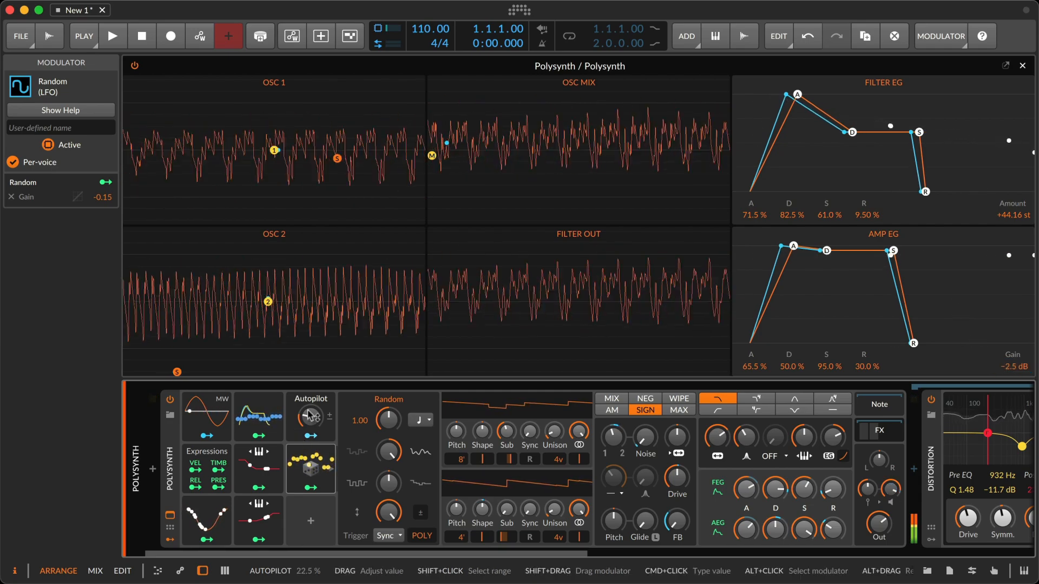
drag(309, 417, 308, 402)
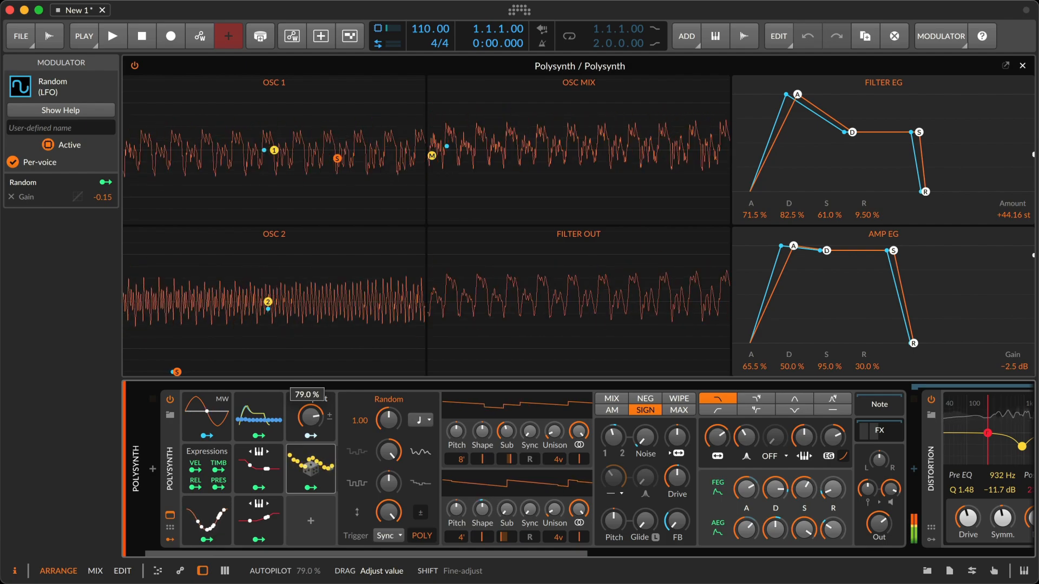
mouse_move(311, 416)
mouse_down()
mouse_move(311, 407)
mouse_move(306, 427)
mouse_up()
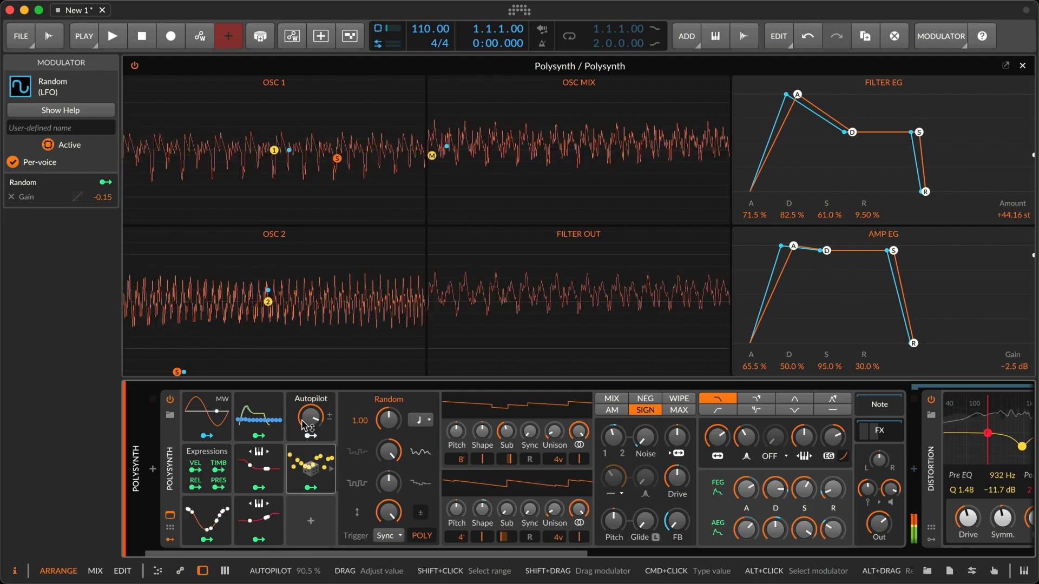